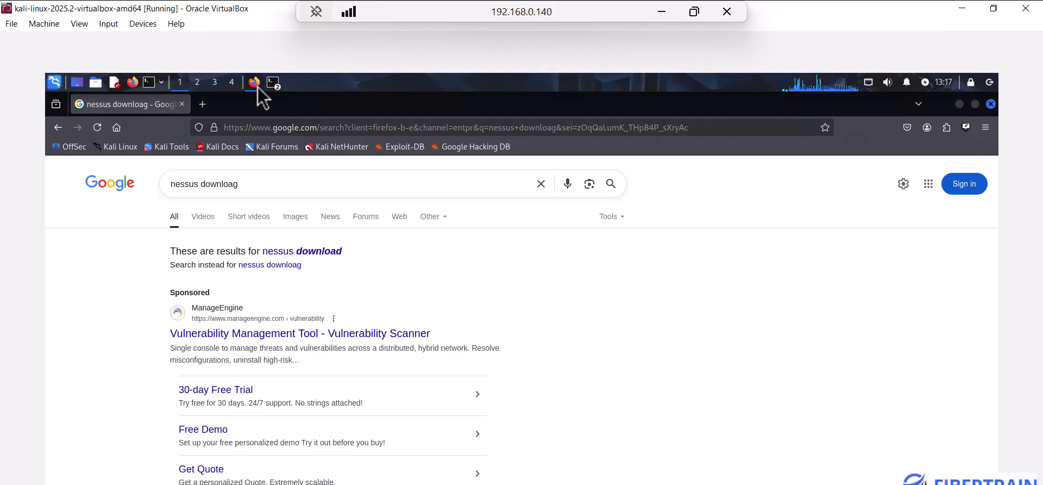
Correct the misspelled Google query to 'nessus download', run it, and scroll to the Tenable result
{"action": "left_click", "coordinate": [258, 87]}
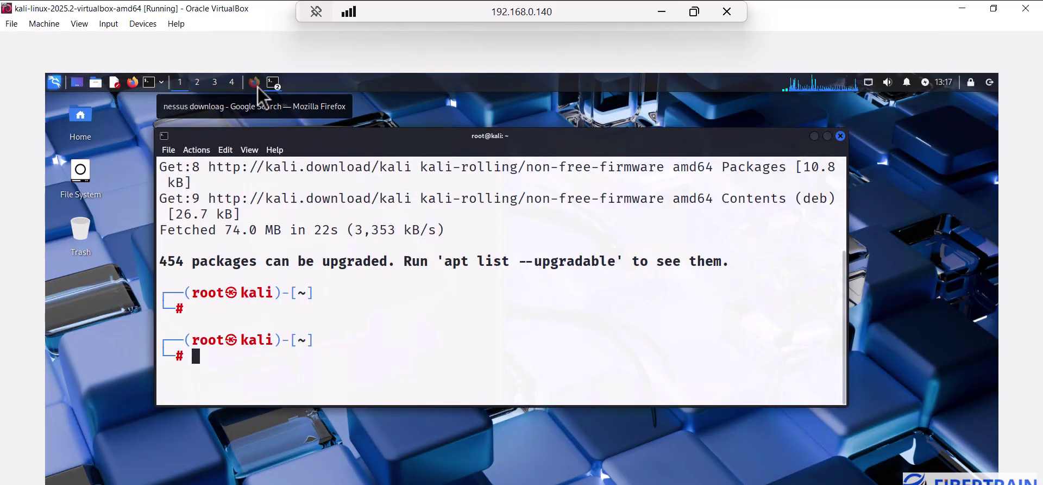
{"action": "left_click", "coordinate": [257, 87]}
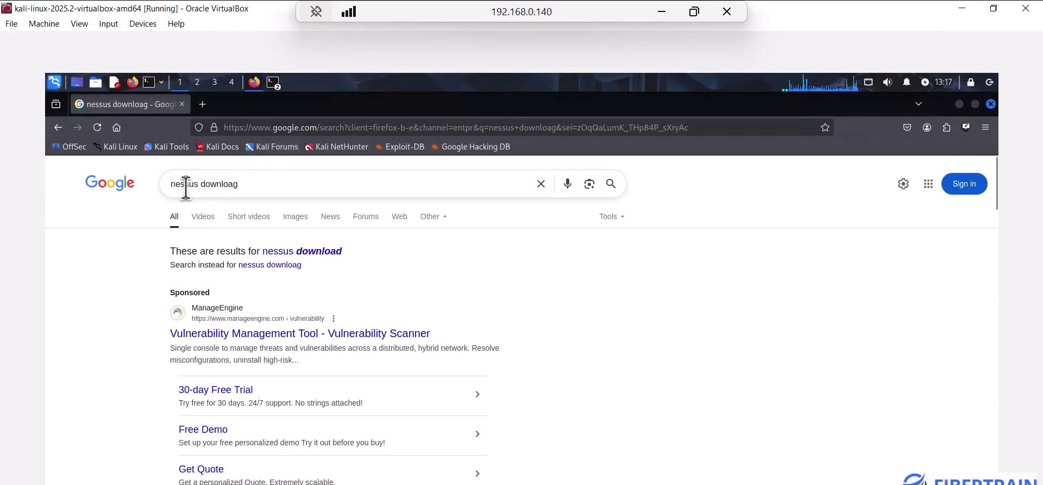
{"action": "left_click", "coordinate": [247, 185]}
{"action": "key", "text": "BackSpace"}
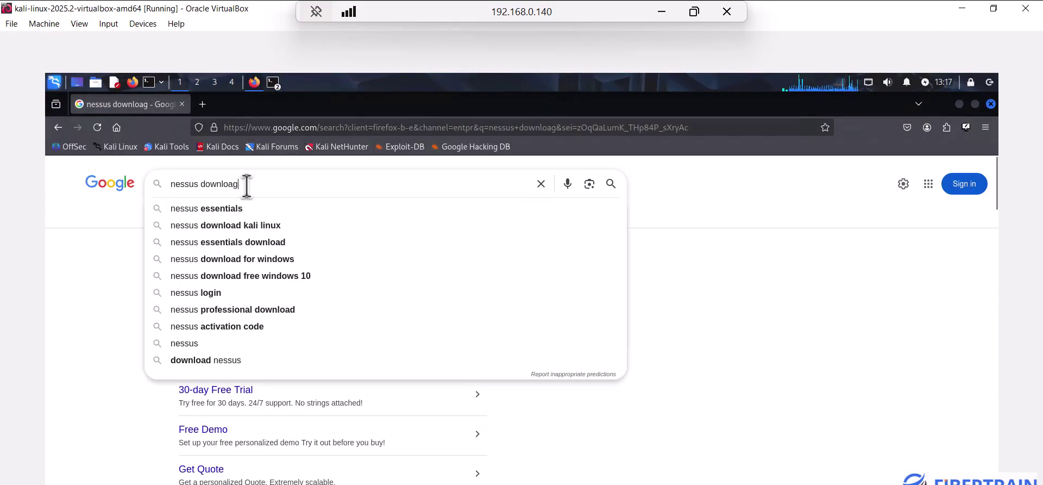
{"action": "type", "text": "d"}
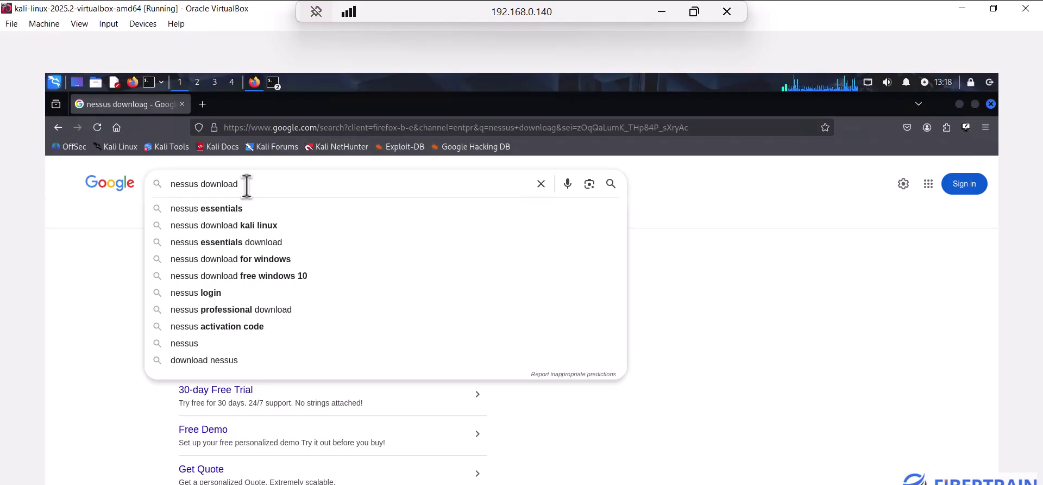
{"action": "key", "text": "Return"}
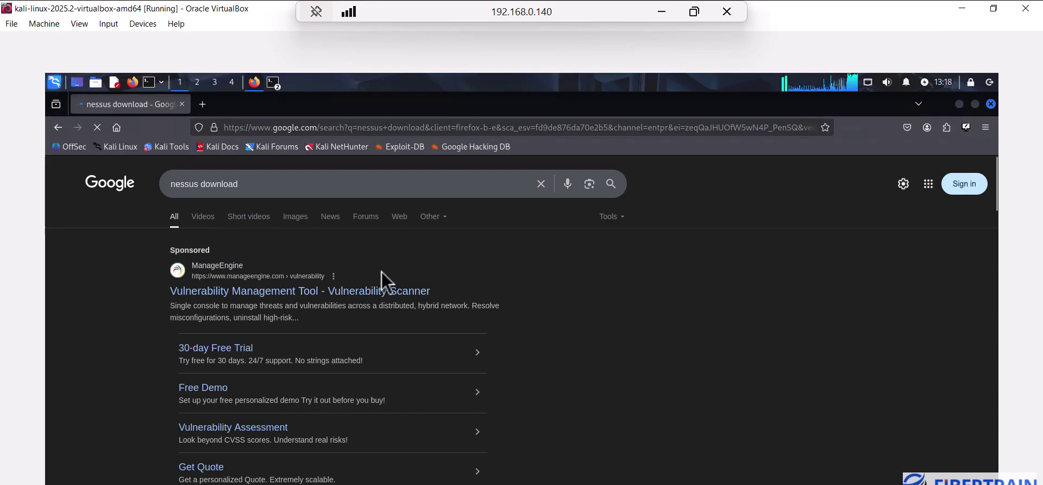
{"action": "scroll", "coordinate": [382, 272], "scroll_direction": "down", "scroll_amount": 3}
{"action": "scroll", "coordinate": [381, 272], "scroll_direction": "down", "scroll_amount": 1}
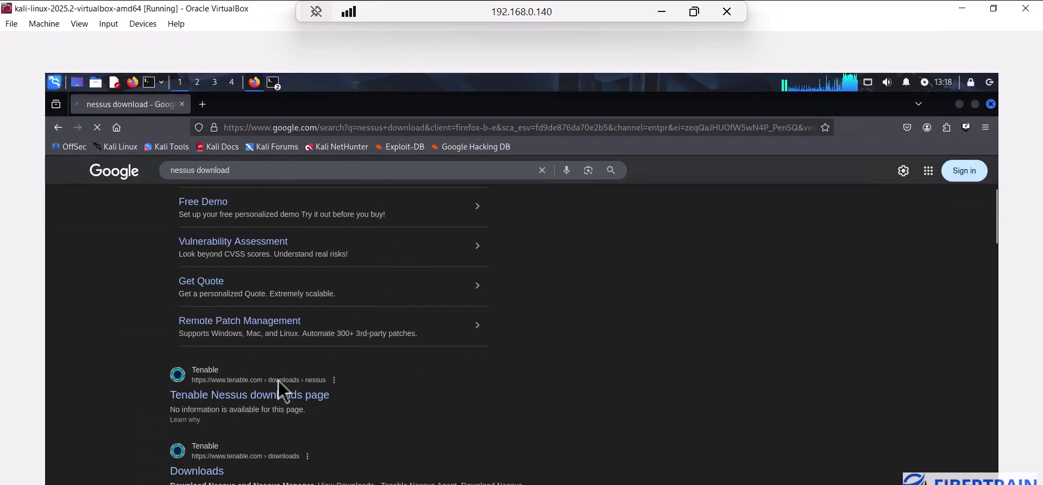
Download Nessus 10.9.2 for Linux - Ubuntu - amd64 from Tenable, accepting the licence agreement
{"action": "left_click", "coordinate": [230, 397]}
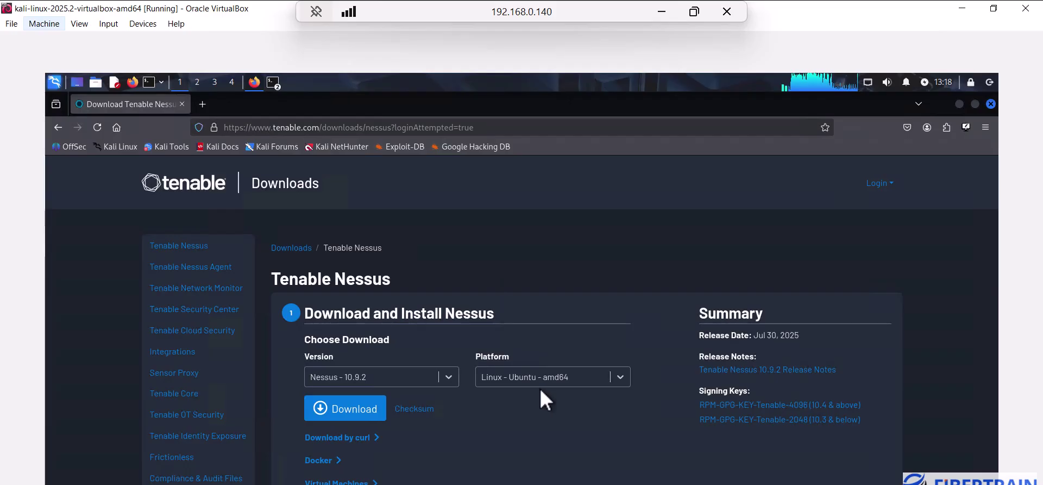
{"action": "left_click", "coordinate": [624, 382]}
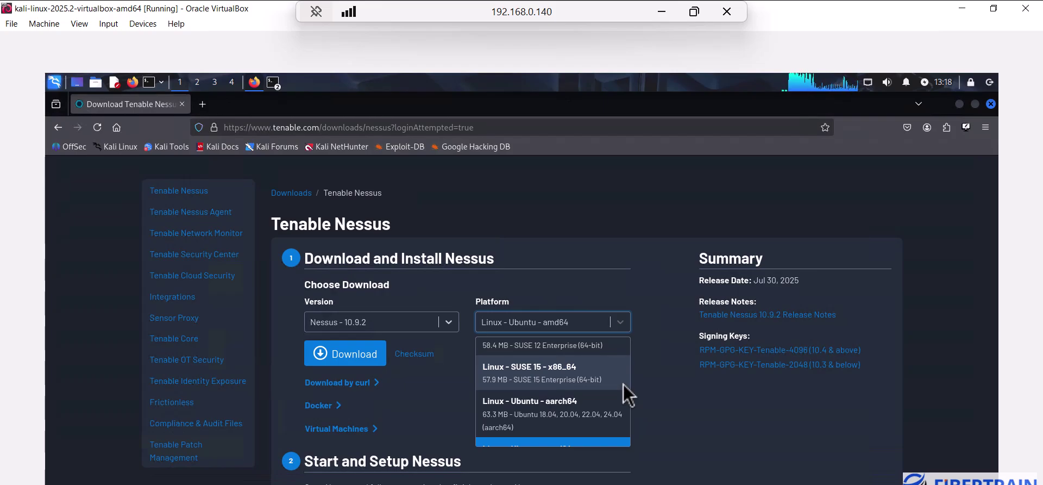
{"action": "left_click", "coordinate": [644, 386]}
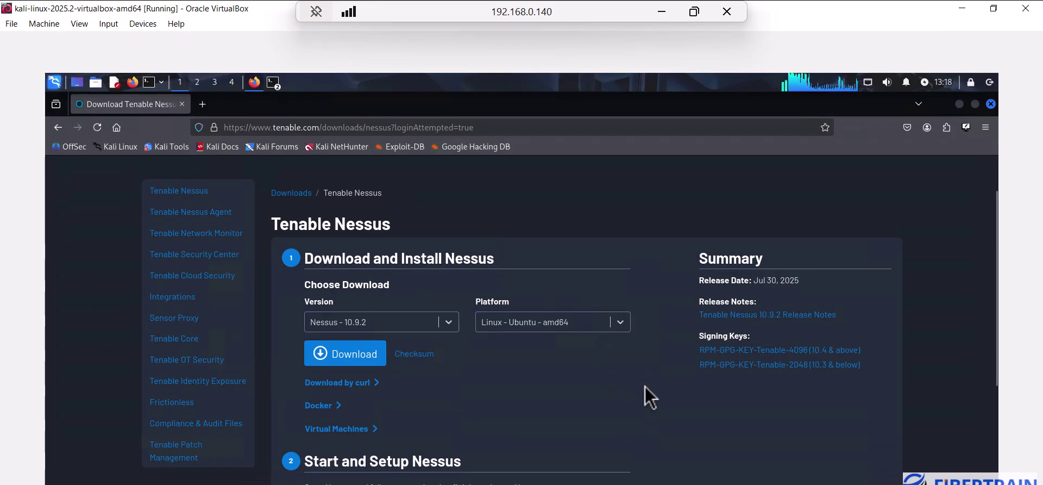
{"action": "left_click", "coordinate": [337, 362]}
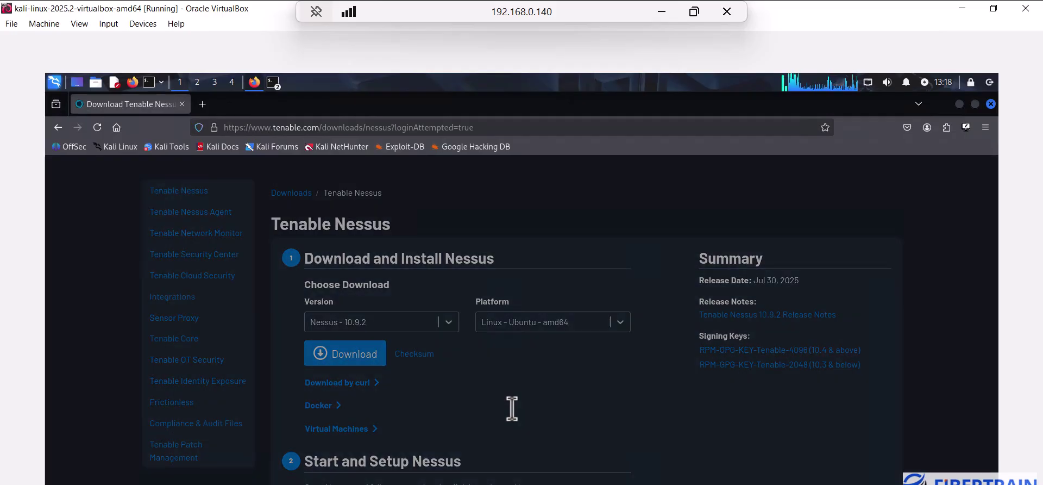
{"action": "left_click", "coordinate": [665, 456]}
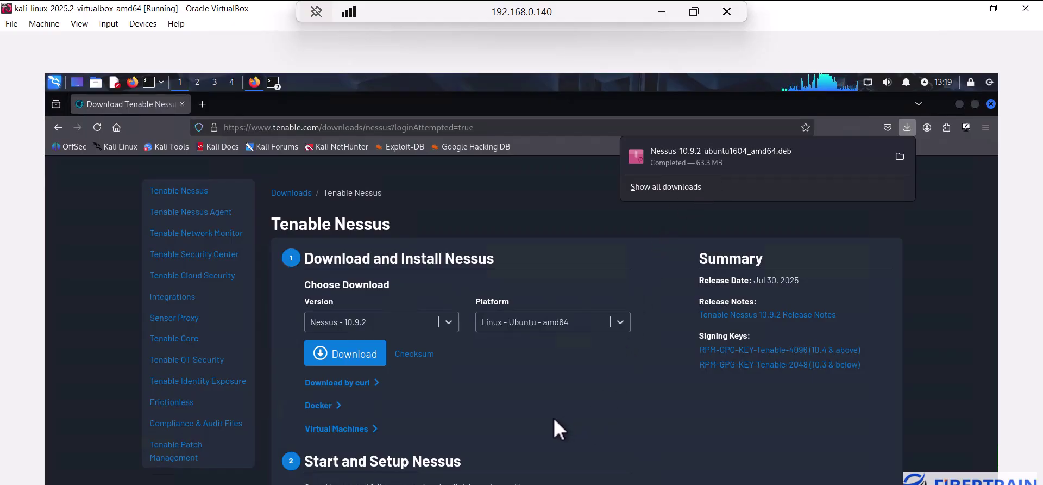
Launch a new QTerminal instance, then close the extra terminal window
{"action": "left_click", "coordinate": [272, 81]}
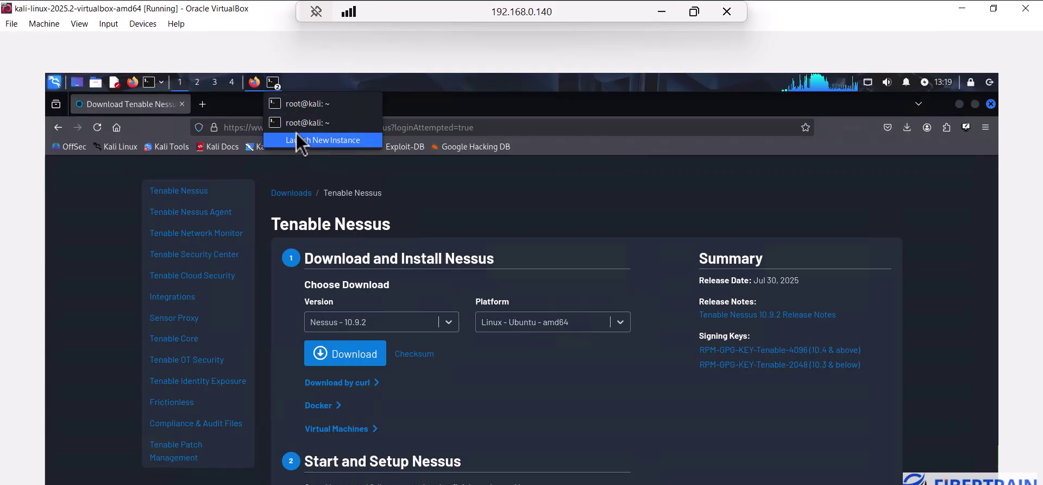
{"action": "left_click", "coordinate": [304, 139]}
{"action": "left_click", "coordinate": [498, 136]}
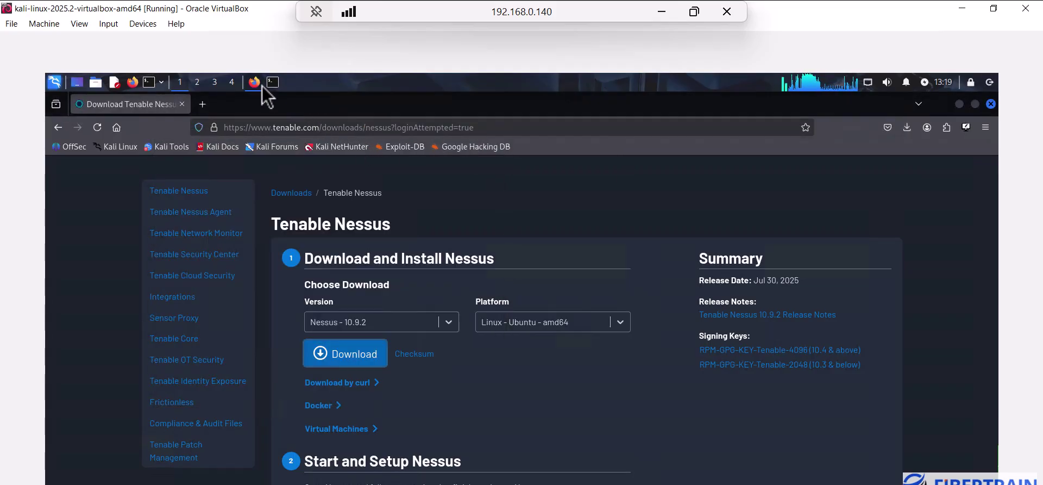
Clear the terminal, cd into Downloads, and list it to find Nessus-10.9.2-ubuntu1604_amd64.deb
{"action": "left_click", "coordinate": [279, 86]}
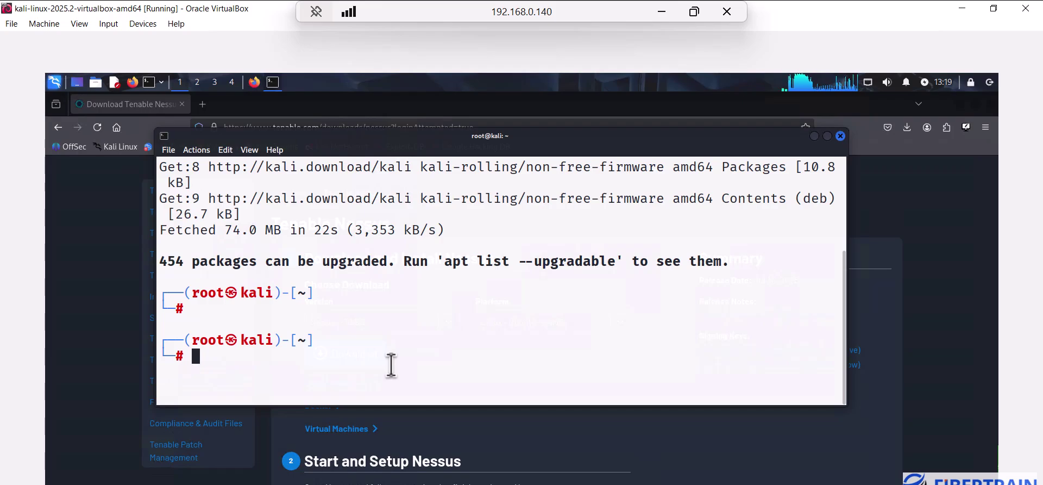
{"action": "key", "text": "ctrl+l"}
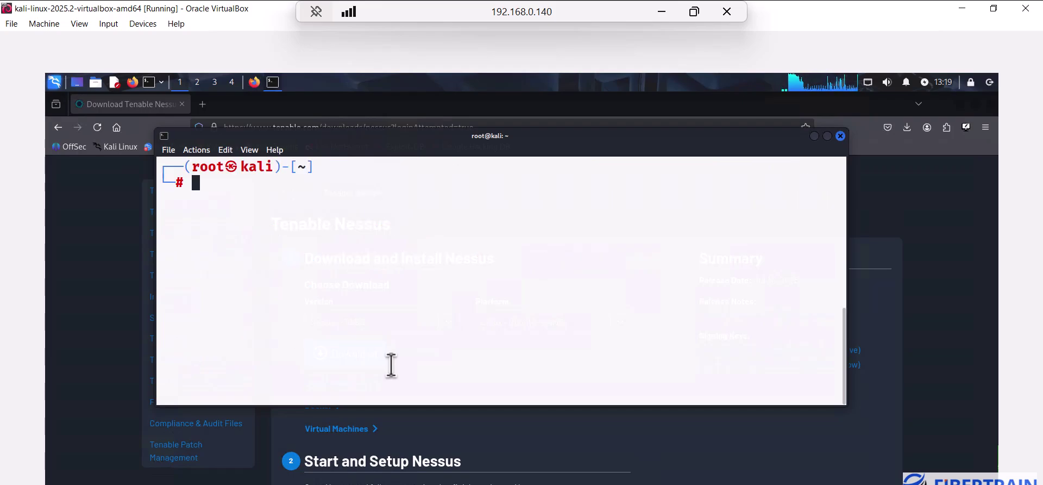
{"action": "type", "text": "cd D"}
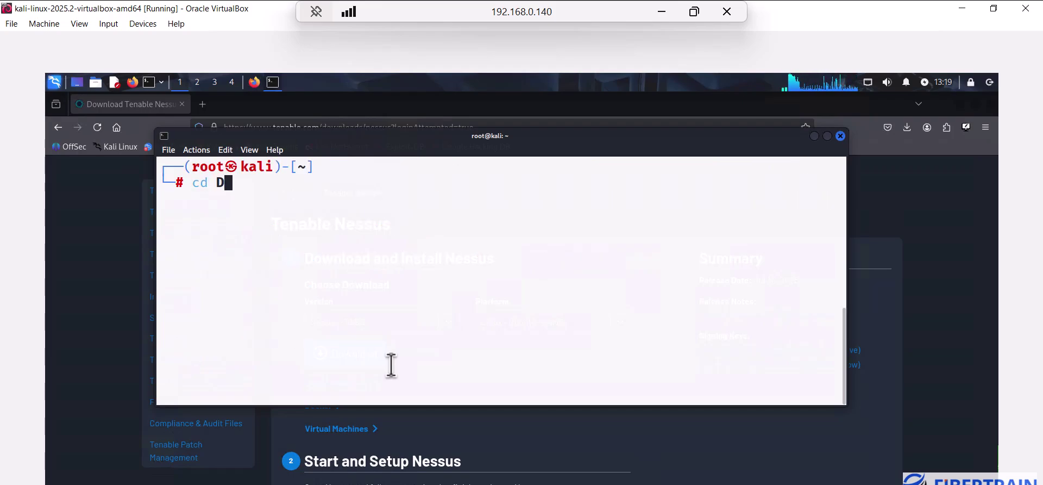
{"action": "type", "text": "o"}
{"action": "key", "text": "Tab"}
{"action": "type", "text": "w"}
{"action": "key", "text": "Tab"}
{"action": "key", "text": "Return"}
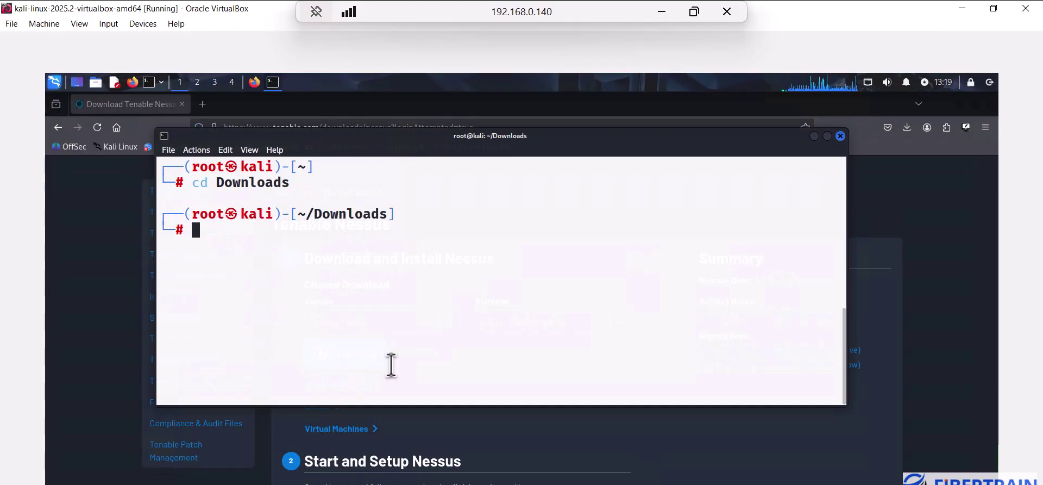
{"action": "type", "text": "ls"}
{"action": "key", "text": "Return"}
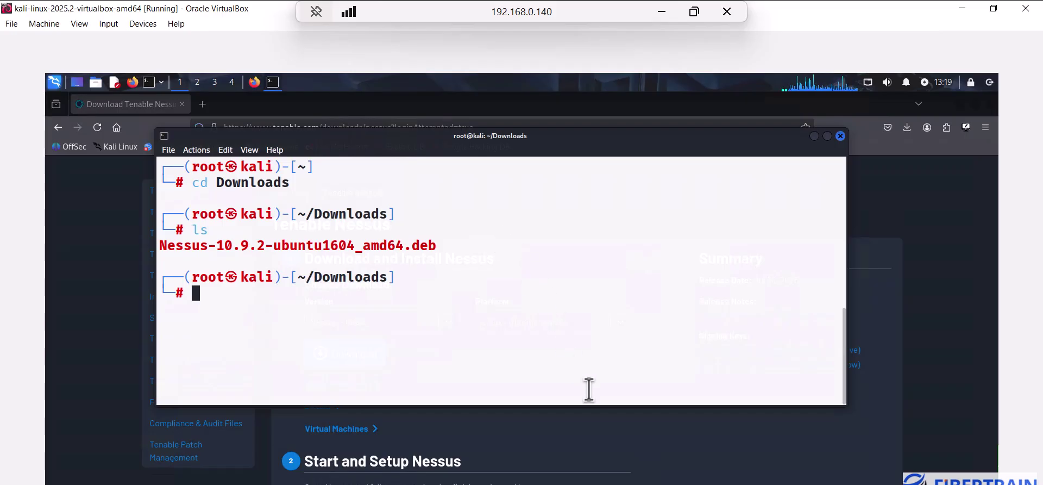
Show the Nessus 10.9.2 package checksums on Tenable and copy the SHA256 value
{"action": "left_click", "coordinate": [654, 446]}
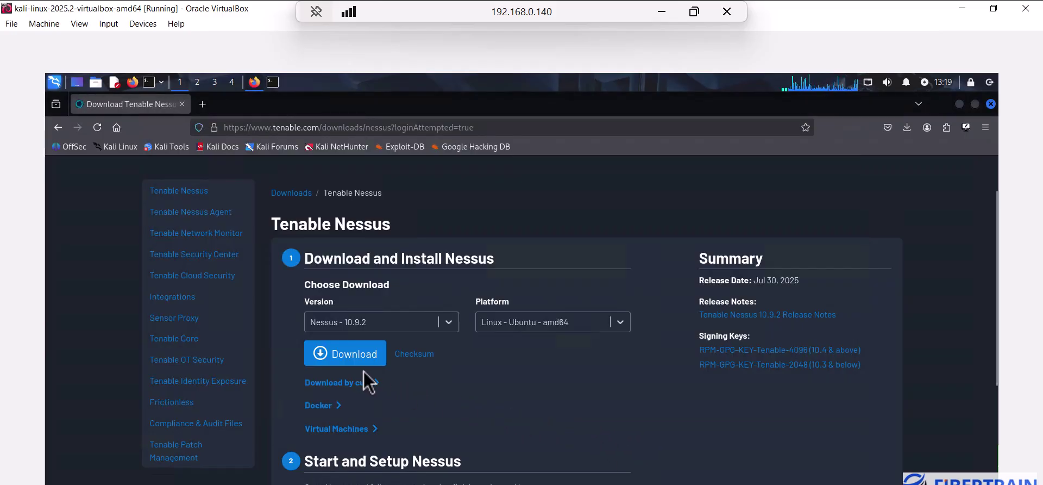
{"action": "left_click", "coordinate": [344, 360]}
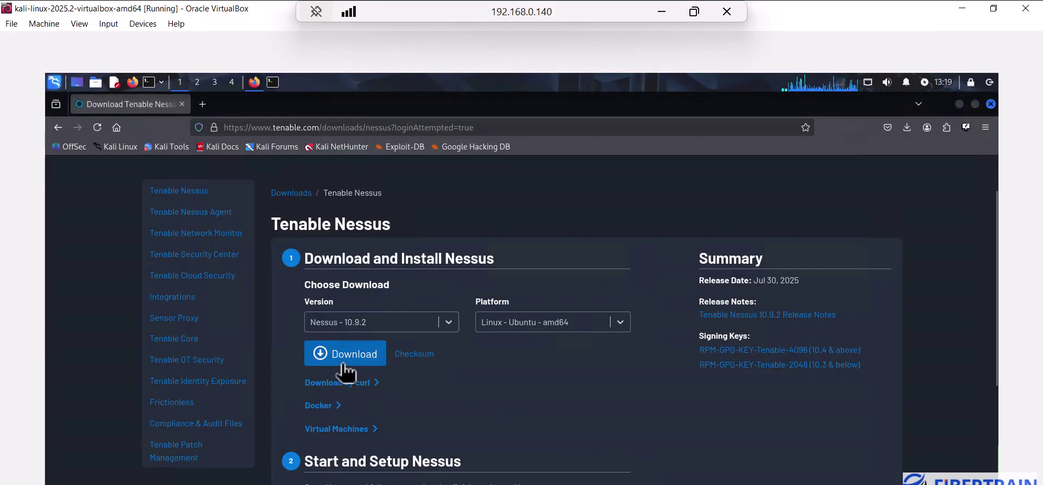
{"action": "left_click", "coordinate": [423, 359]}
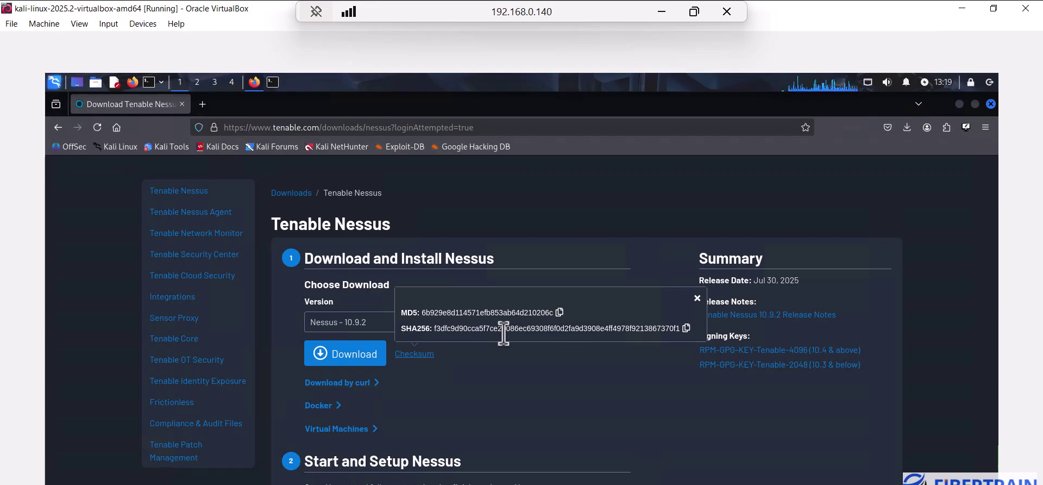
{"action": "left_click", "coordinate": [495, 379]}
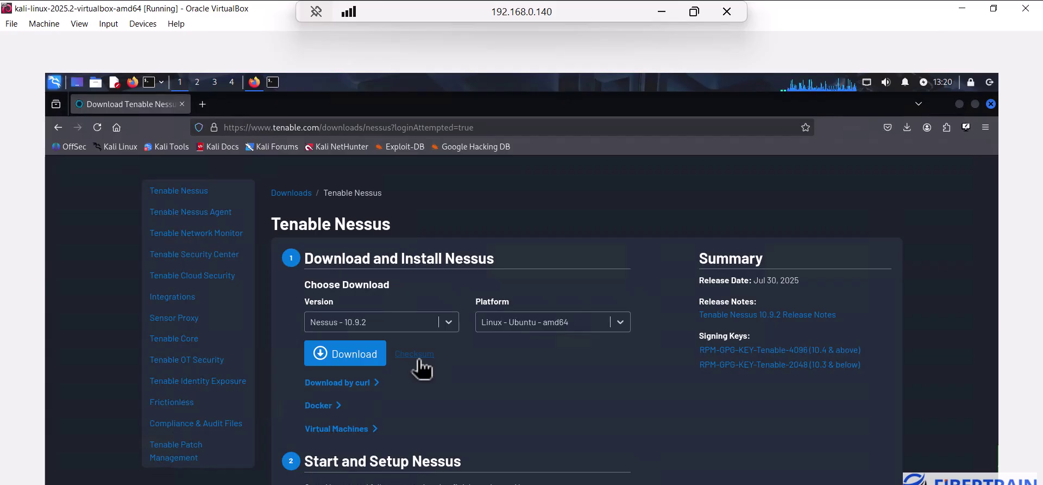
{"action": "left_click", "coordinate": [416, 358]}
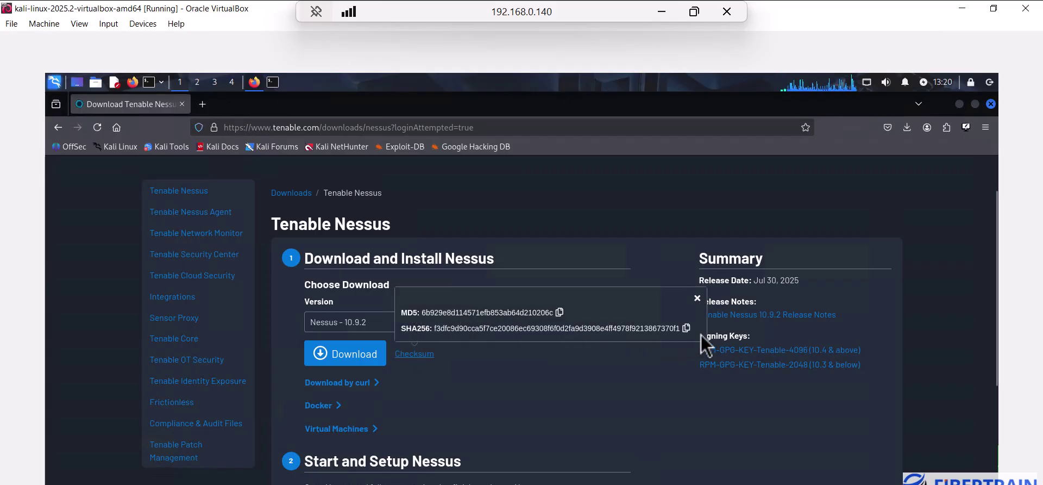
{"action": "left_click", "coordinate": [687, 328]}
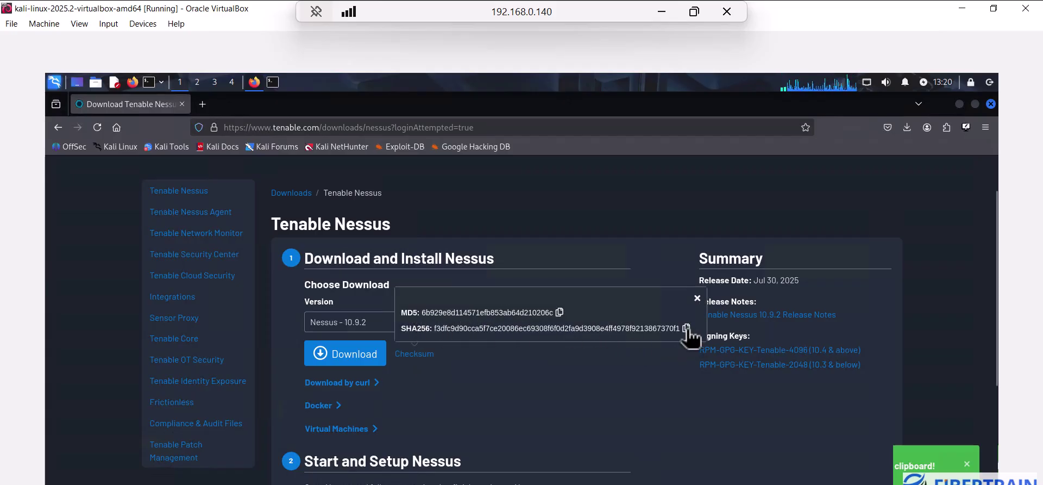
{"action": "left_click", "coordinate": [273, 85]}
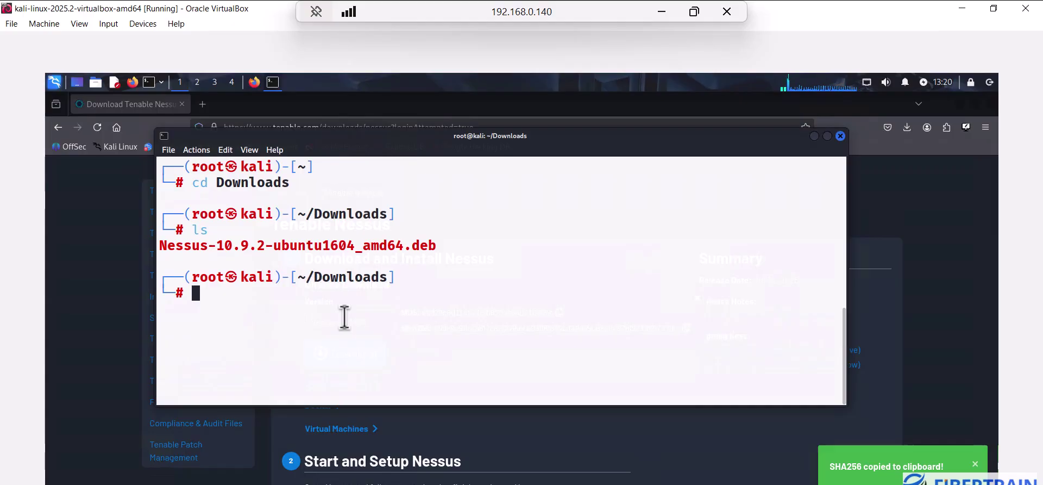
Echo the SHA256 hash and 'Nessus-10.9.2-ubuntu1604_amd64.deb' into a new file named myfile
{"action": "type", "text": "echo"}
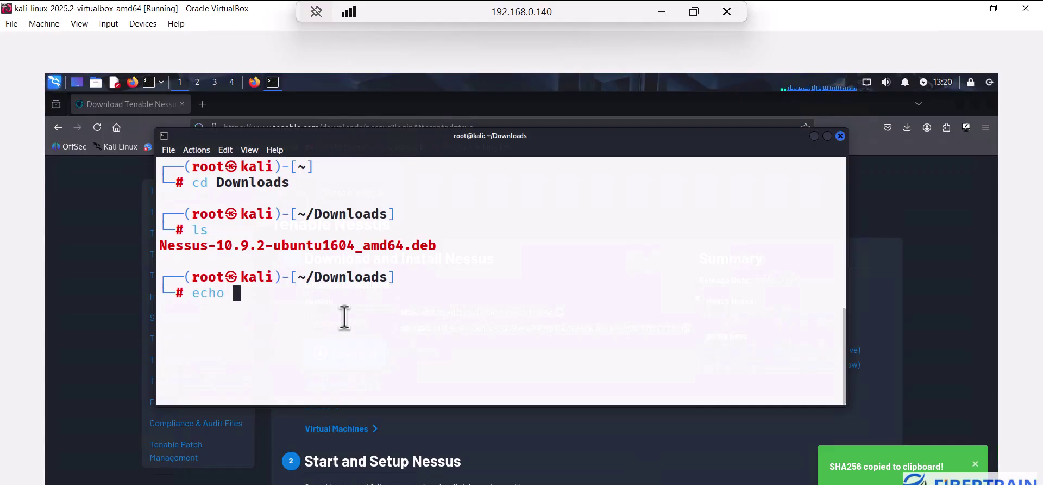
{"action": "type", "text": " \""}
{"action": "key", "text": "ctrl+shift+v"}
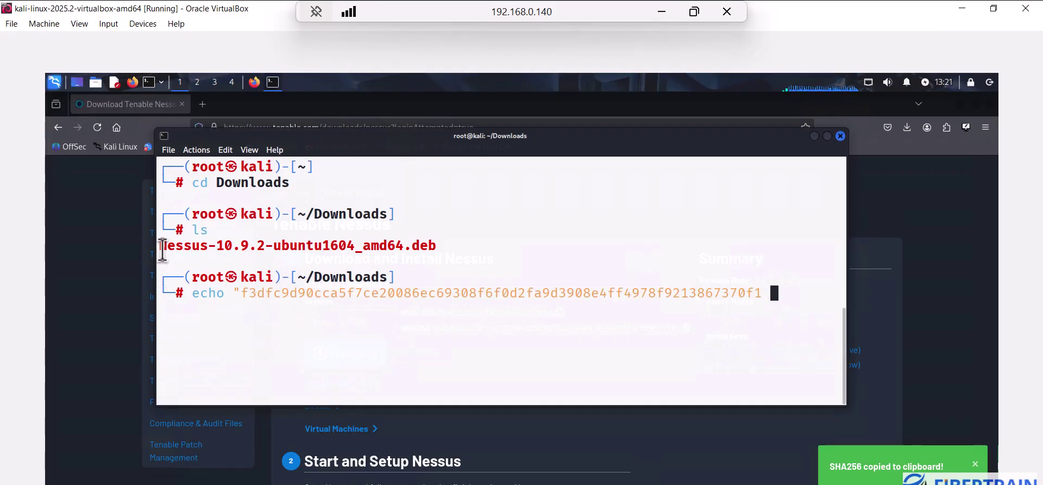
{"action": "left_click_drag", "start_coordinate": [159, 248], "coordinate": [438, 250]}
{"action": "right_click", "coordinate": [426, 253]}
{"action": "left_click", "coordinate": [441, 255]}
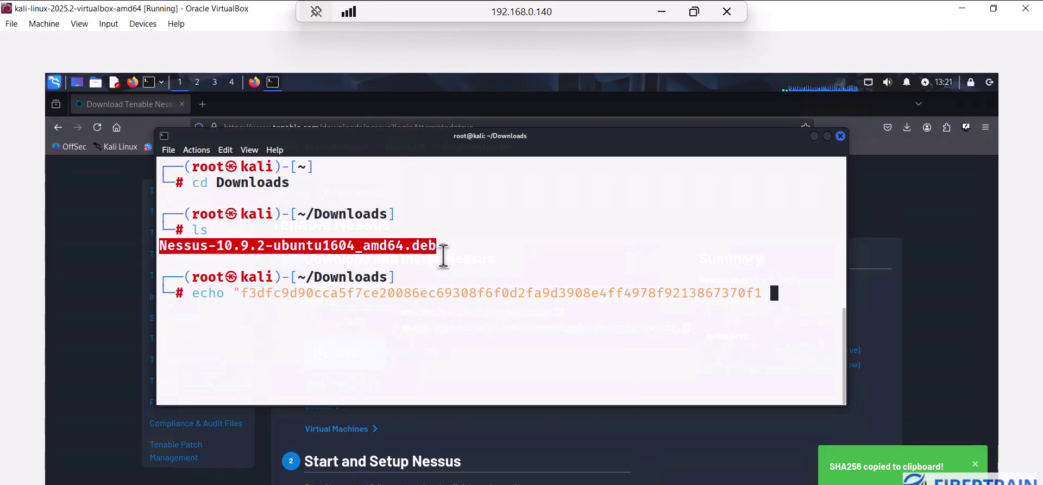
{"action": "left_click", "coordinate": [775, 297]}
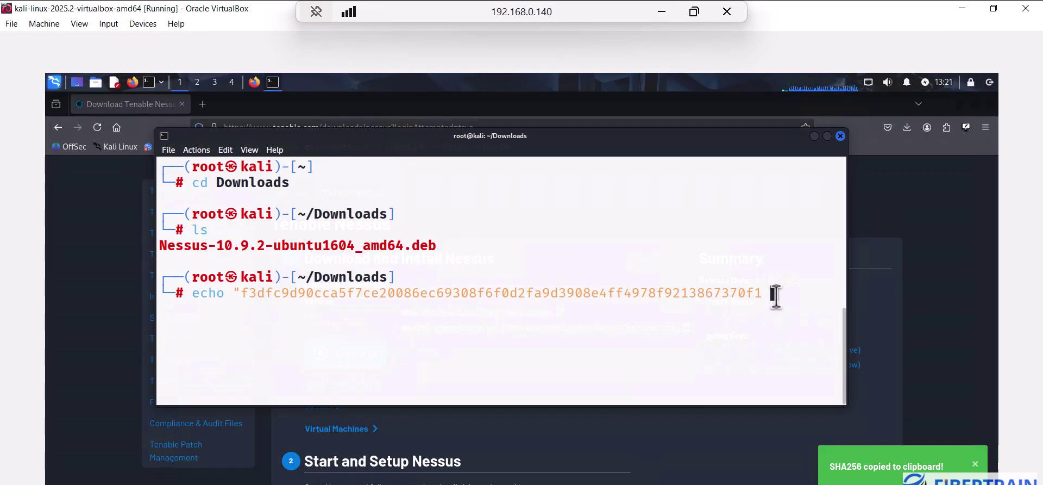
{"action": "key", "text": "ctrl+shift+v"}
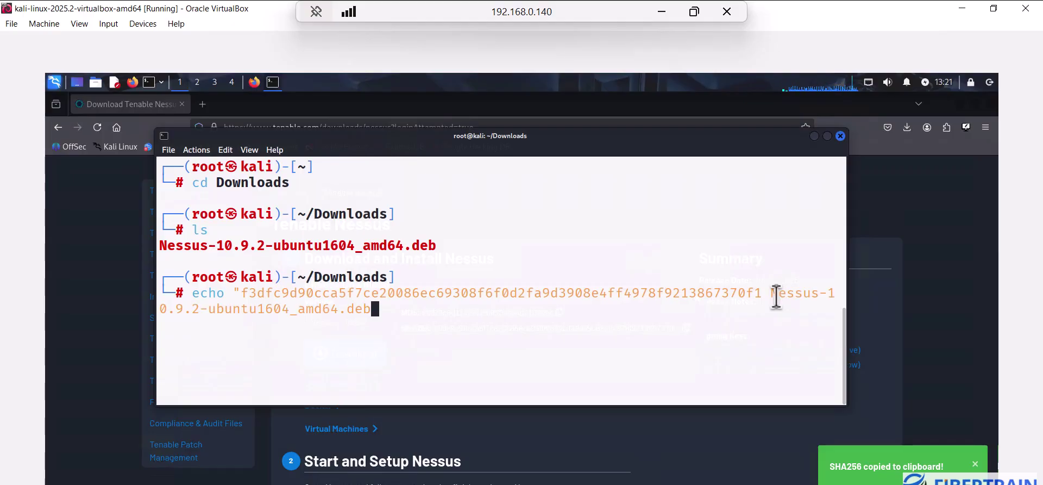
{"action": "type", "text": "\""}
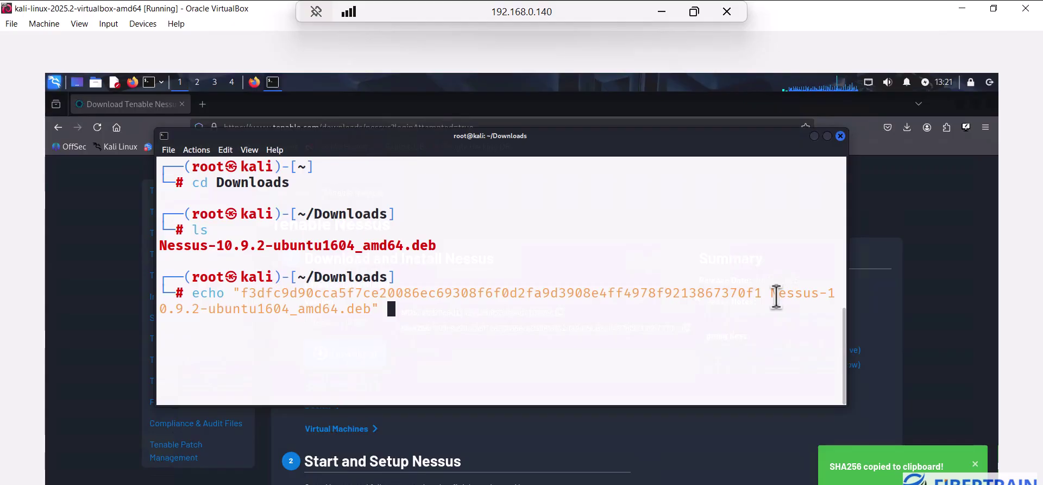
{"action": "type", "text": " ."}
{"action": "key", "text": "BackSpace"}
{"action": "type", "text": ">"}
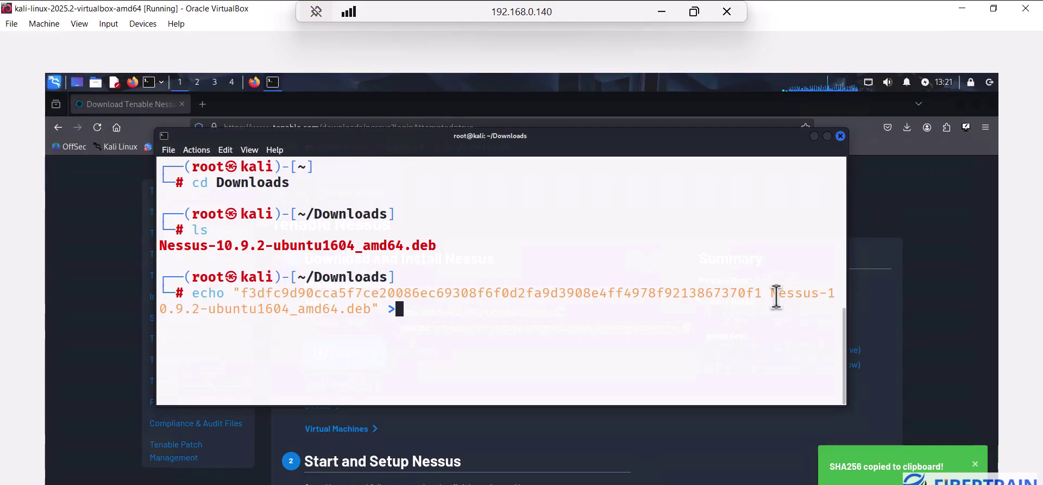
{"action": "type", "text": " myfile"}
{"action": "key", "text": "Return"}
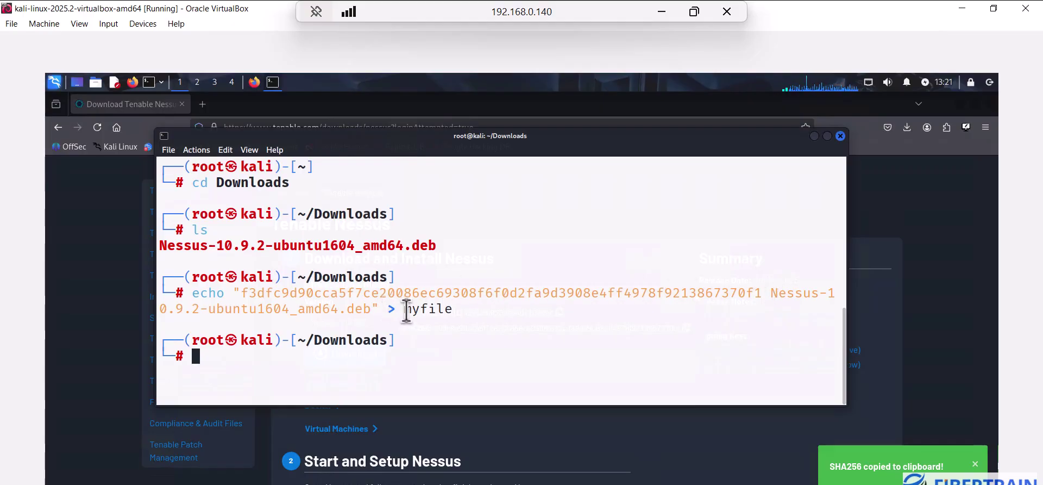
Highlight myfile and the echo command, then move the terminal aside to reveal the checksum page
{"action": "left_click_drag", "start_coordinate": [403, 308], "coordinate": [452, 304]}
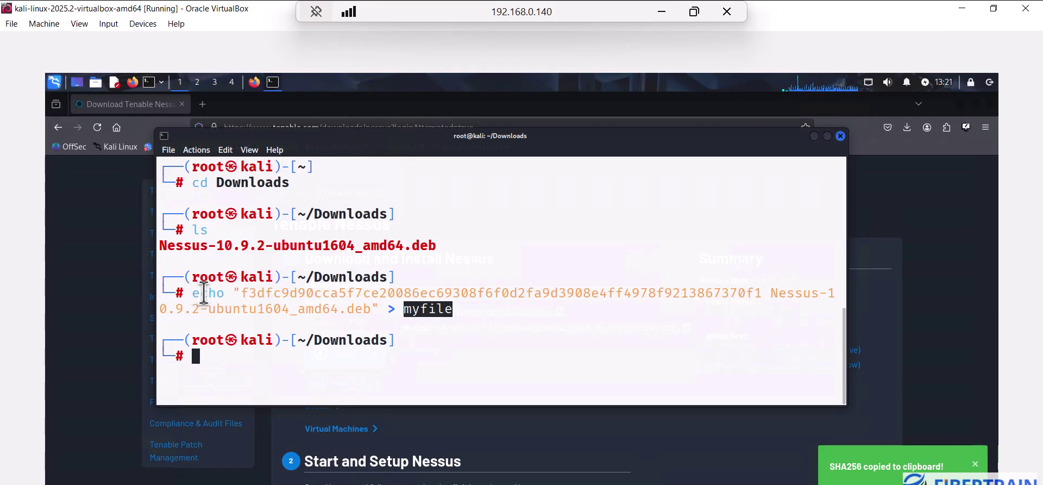
{"action": "left_click_drag", "start_coordinate": [225, 294], "coordinate": [759, 293]}
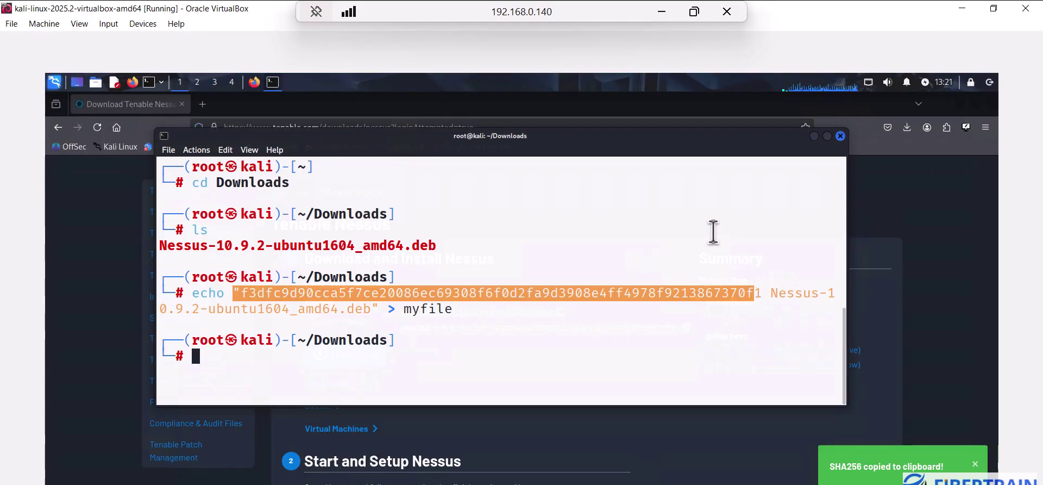
{"action": "left_click_drag", "start_coordinate": [613, 141], "coordinate": [915, 375]}
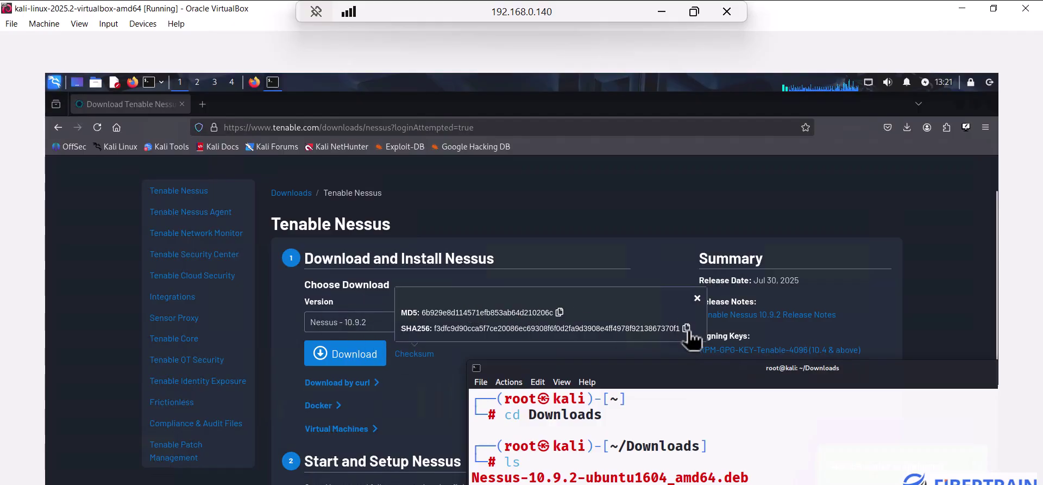
List Downloads and point out myfile and the Nessus package in the listing
{"action": "left_click_drag", "start_coordinate": [667, 362], "coordinate": [402, 200]}
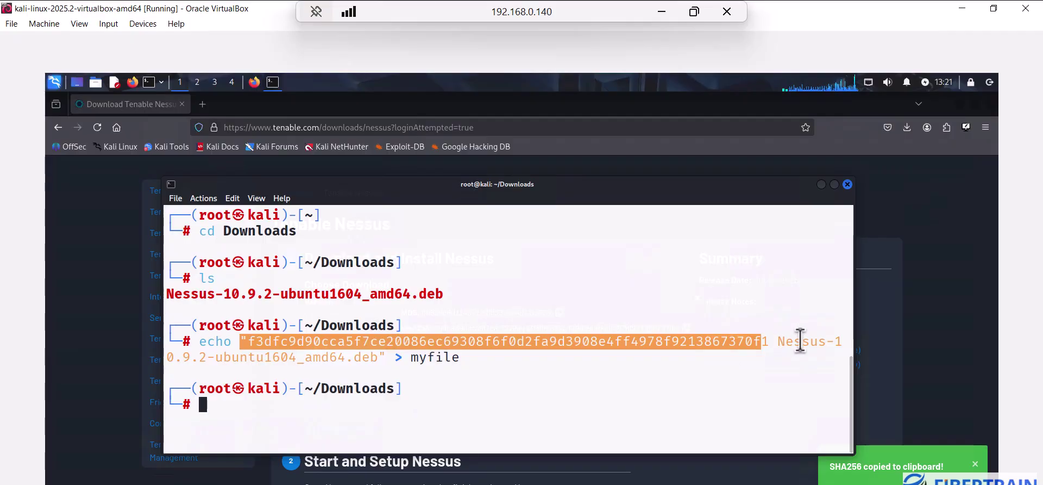
{"action": "left_click_drag", "start_coordinate": [410, 361], "coordinate": [460, 359]}
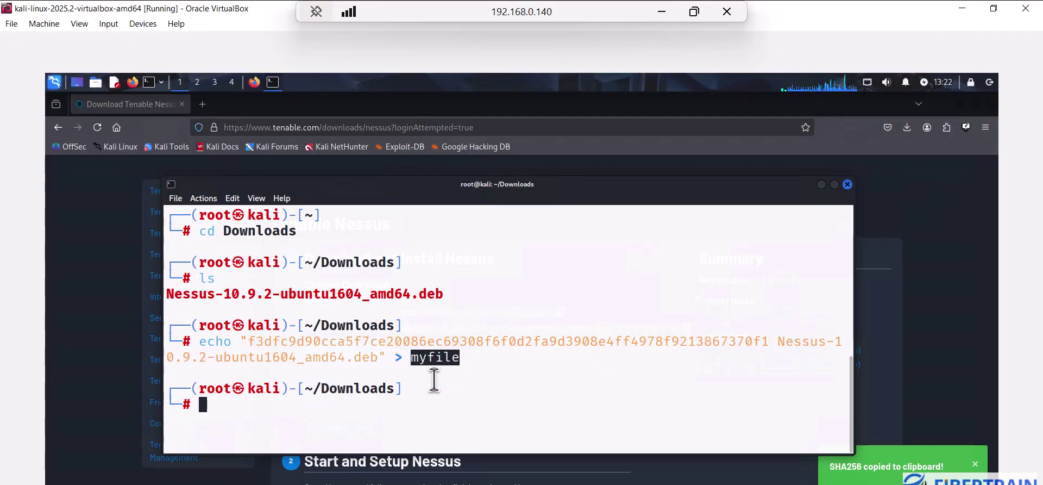
{"action": "left_click", "coordinate": [400, 410]}
{"action": "type", "text": "ls"}
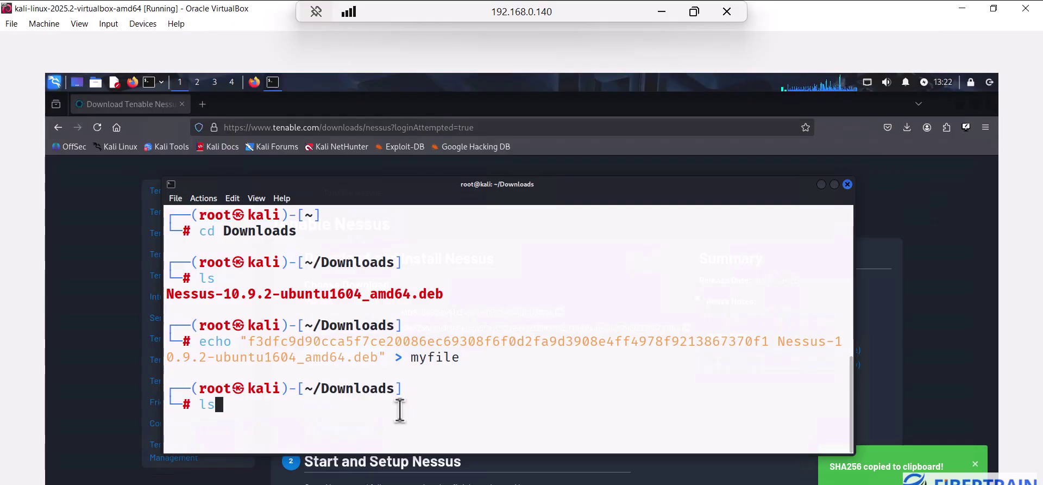
{"action": "key", "text": "Return"}
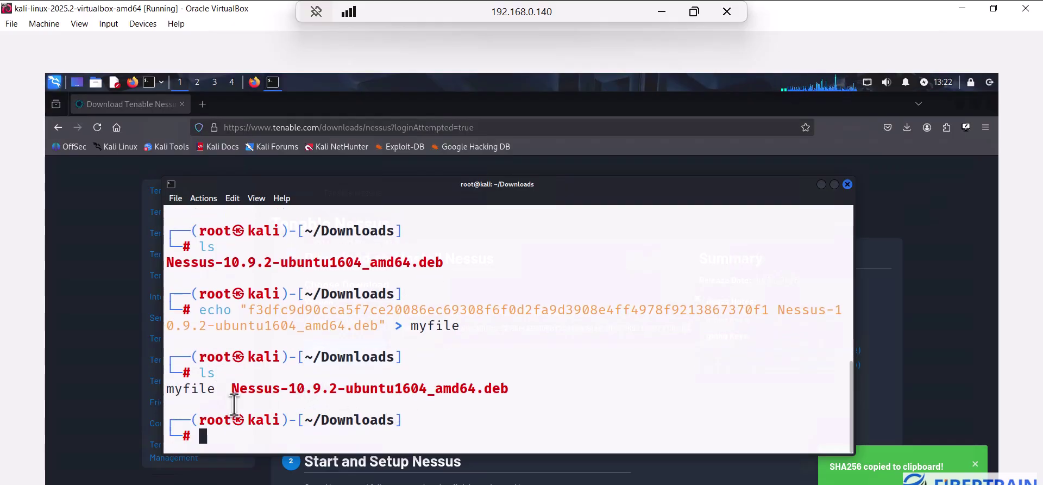
{"action": "left_click_drag", "start_coordinate": [217, 388], "coordinate": [168, 391]}
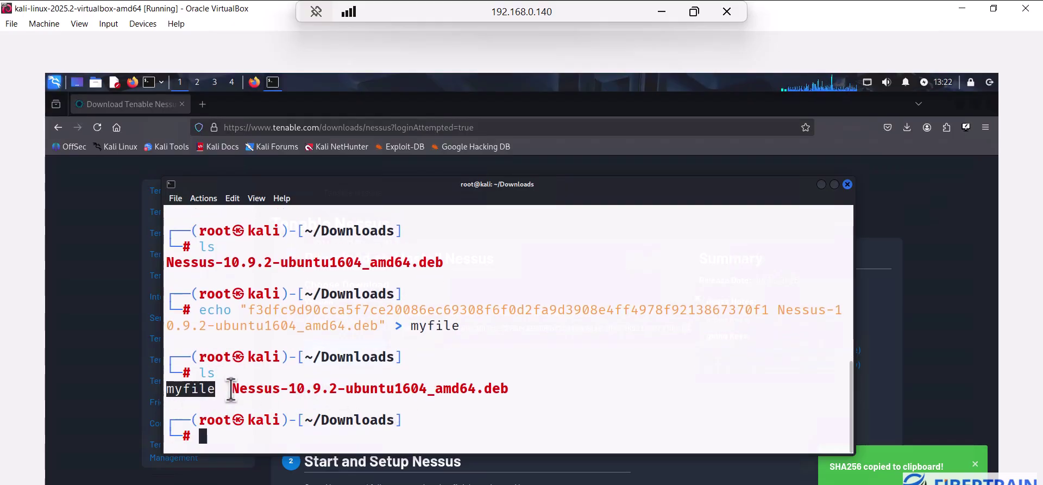
{"action": "left_click", "coordinate": [341, 432]}
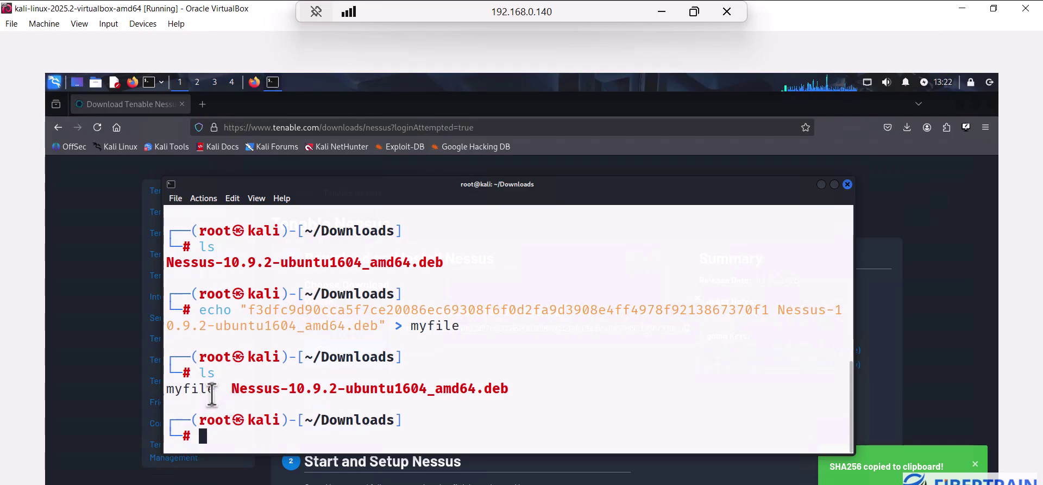
{"action": "left_click_drag", "start_coordinate": [216, 389], "coordinate": [157, 392]}
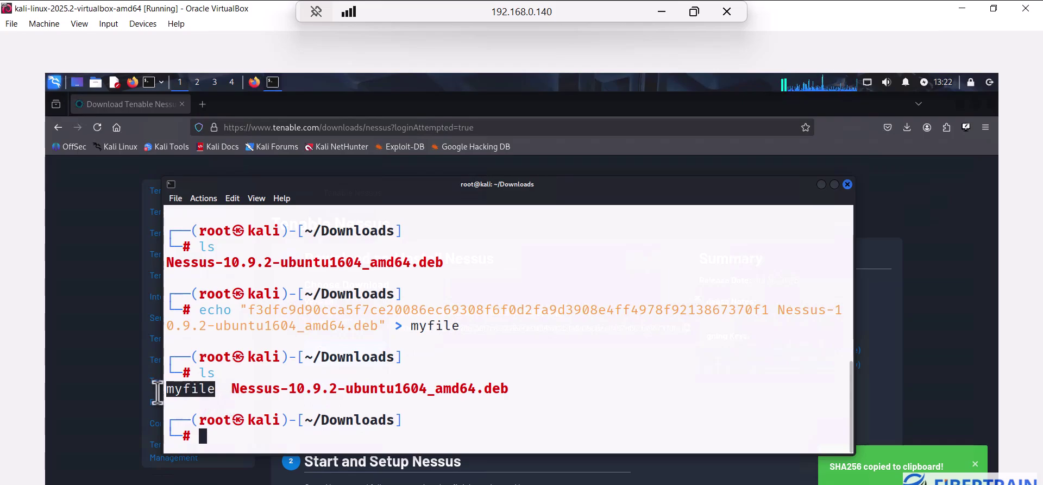
{"action": "left_click_drag", "start_coordinate": [232, 388], "coordinate": [528, 389]}
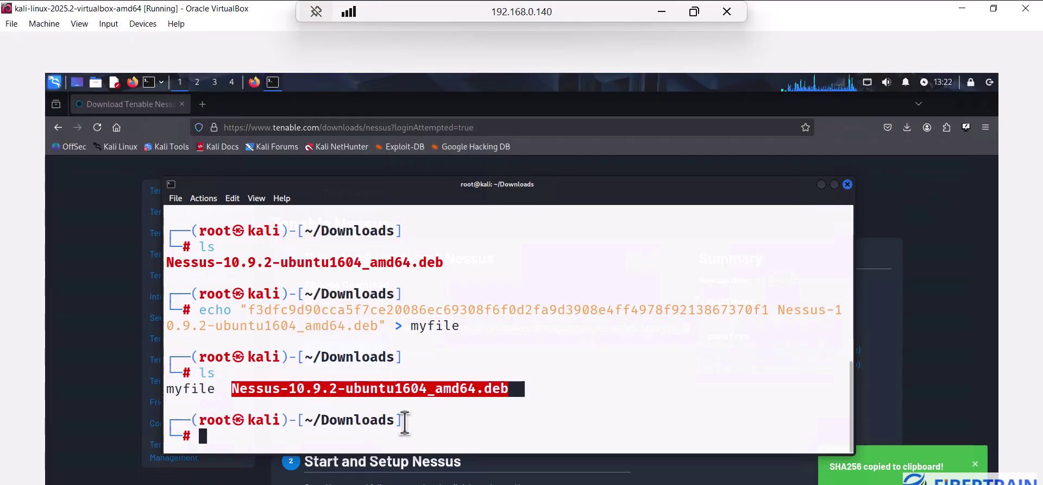
Run sha256sum -c myfile, confirm the Nessus package reports OK, and clear the screen
{"action": "type", "text": "sha256sum -c"}
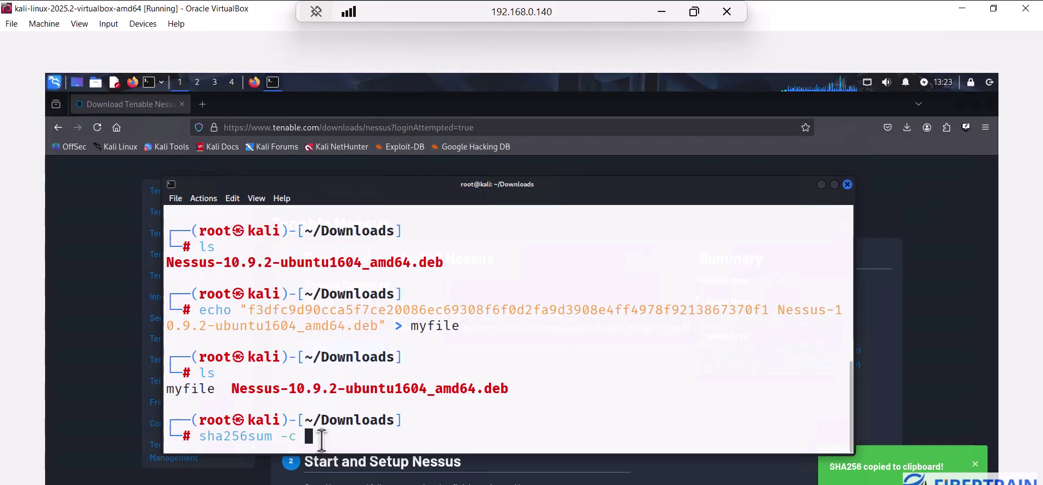
{"action": "type", "text": "yfile"}
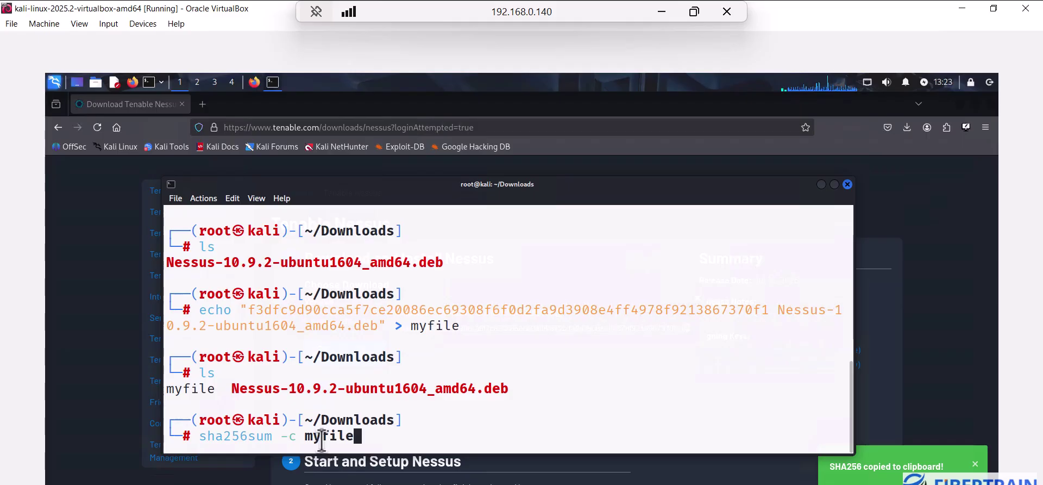
{"action": "key", "text": "Return"}
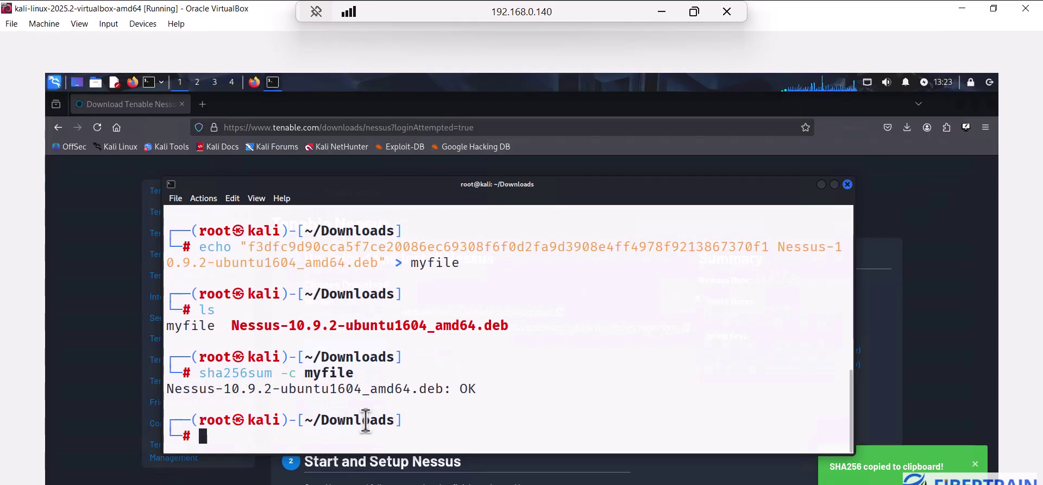
{"action": "double_click", "coordinate": [447, 388]}
{"action": "left_click_drag", "start_coordinate": [386, 390], "coordinate": [163, 396]}
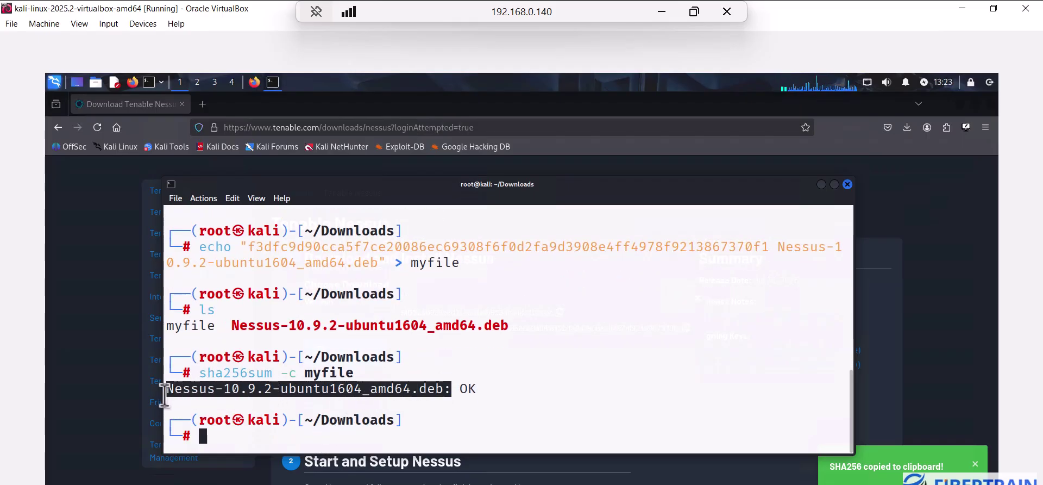
{"action": "double_click", "coordinate": [462, 389]}
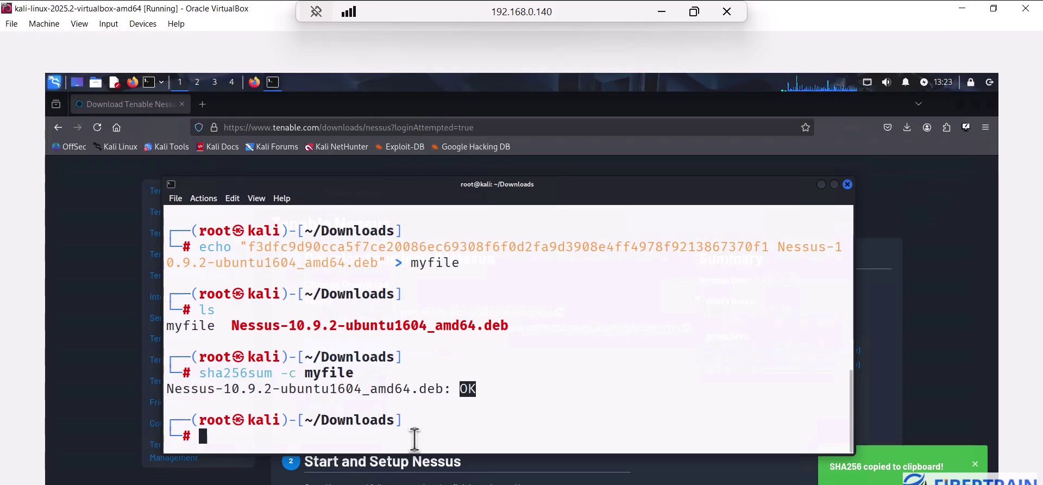
{"action": "key", "text": "ctrl+l"}
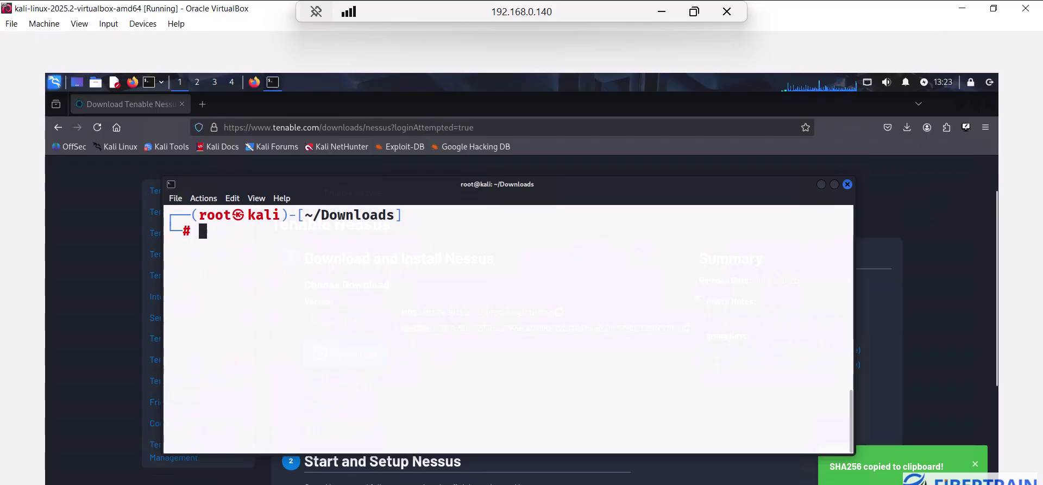
List Downloads again to check the Nessus package file name
{"action": "type", "text": "dpkg"}
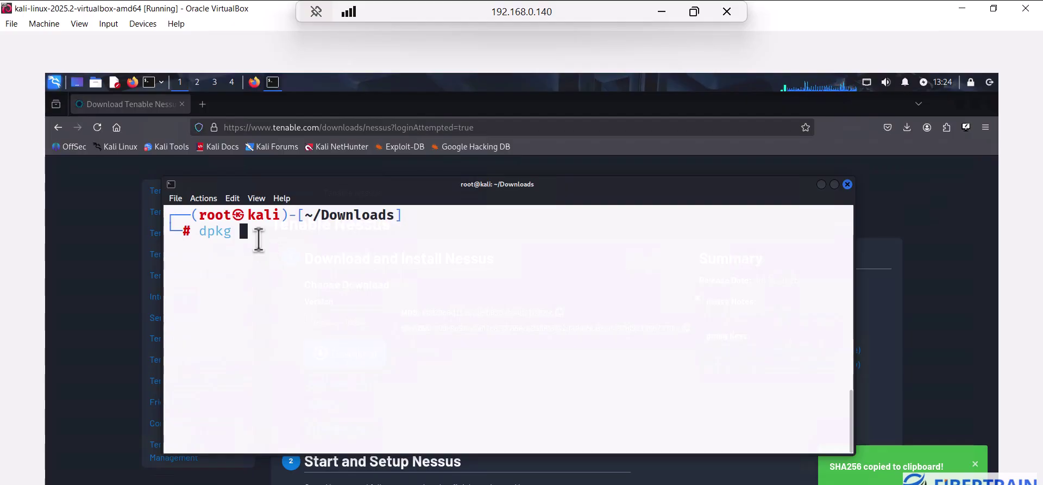
{"action": "key", "text": "BackSpace"}
{"action": "key", "text": "BackSpace"}
{"action": "key", "text": "BackSpace"}
{"action": "key", "text": "BackSpace"}
{"action": "key", "text": "BackSpace"}
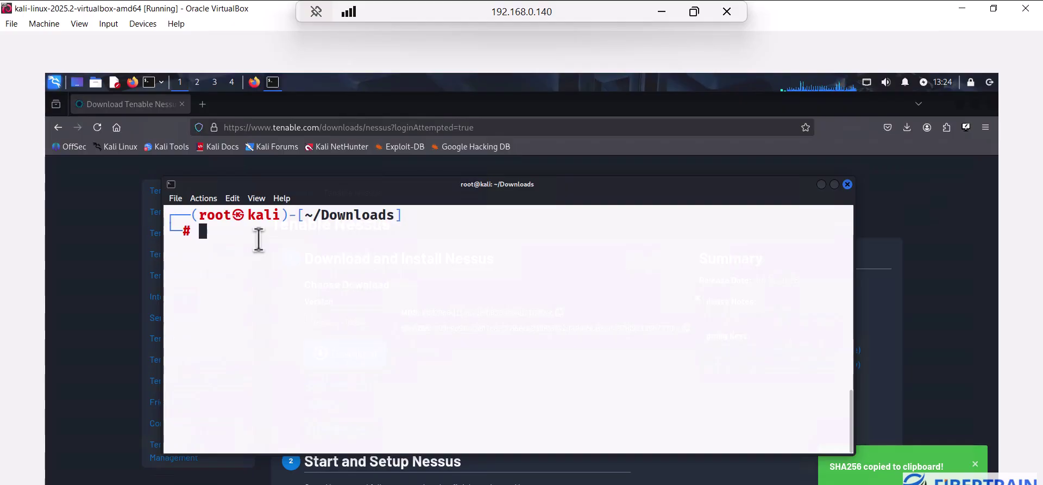
{"action": "type", "text": "ls"}
{"action": "key", "text": "Return"}
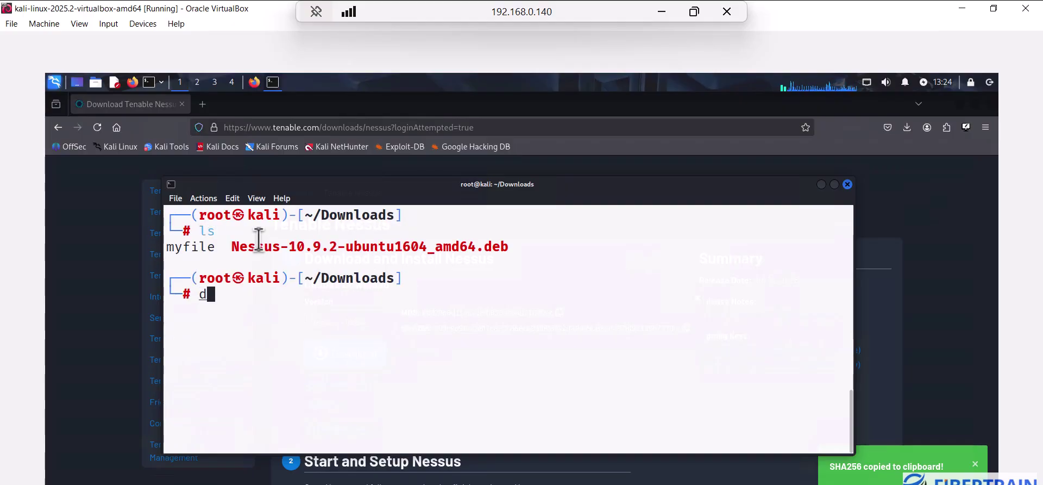
Install Nessus-10.9.2-ubuntu1604_amd64.deb with dpkg -i and confirm INSTALL PASSED
{"action": "type", "text": "dpkg -i"}
{"action": "left_click_drag", "start_coordinate": [234, 247], "coordinate": [499, 249]}
{"action": "right_click", "coordinate": [499, 249]}
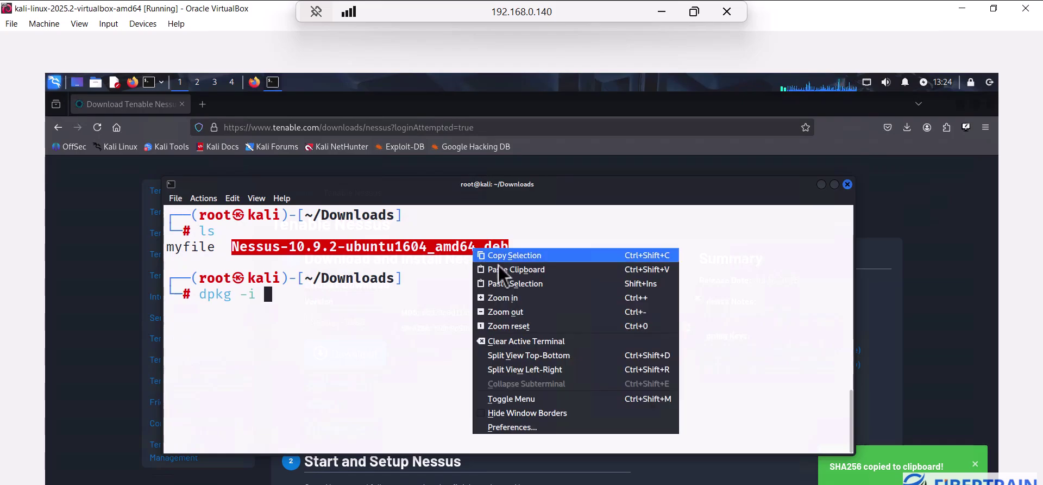
{"action": "left_click", "coordinate": [508, 254]}
{"action": "left_click", "coordinate": [335, 303]}
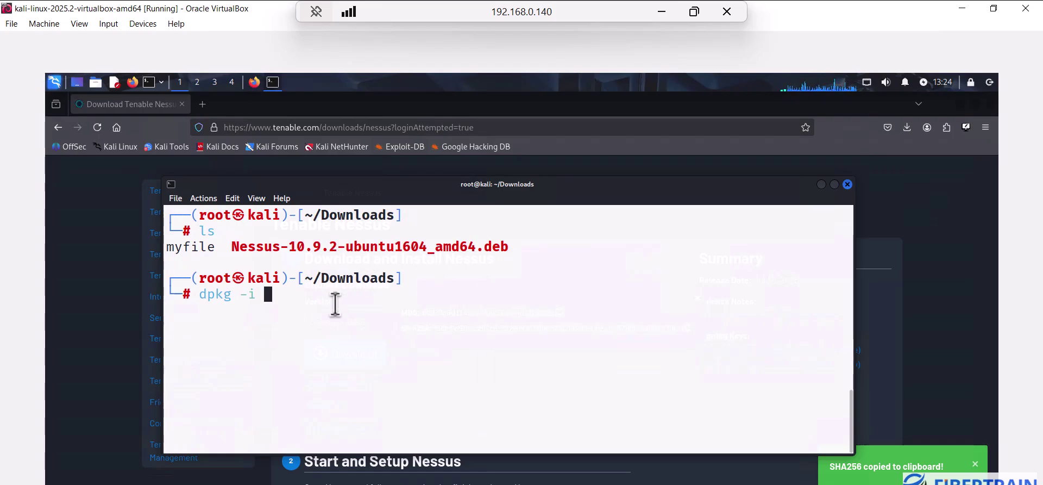
{"action": "type", "text": "Nes"}
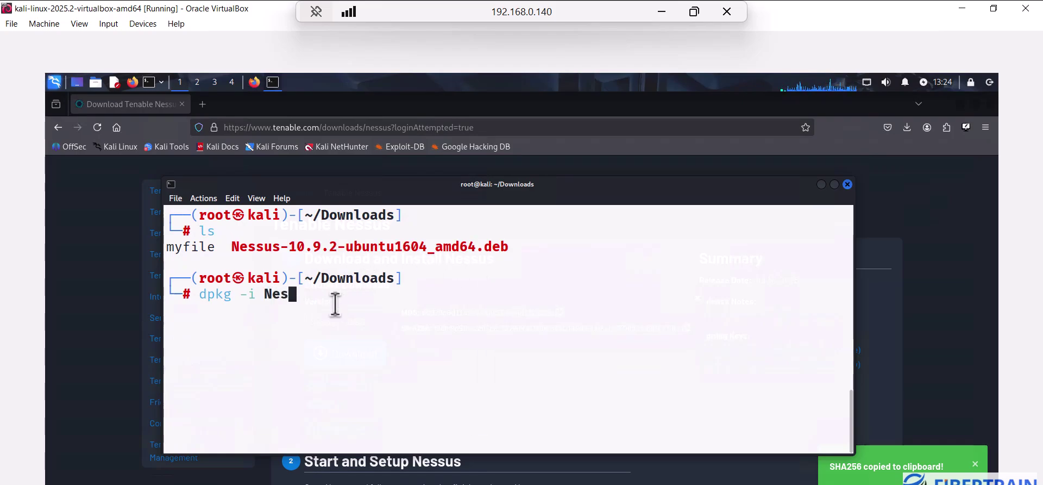
{"action": "key", "text": "Tab"}
{"action": "key", "text": "Return"}
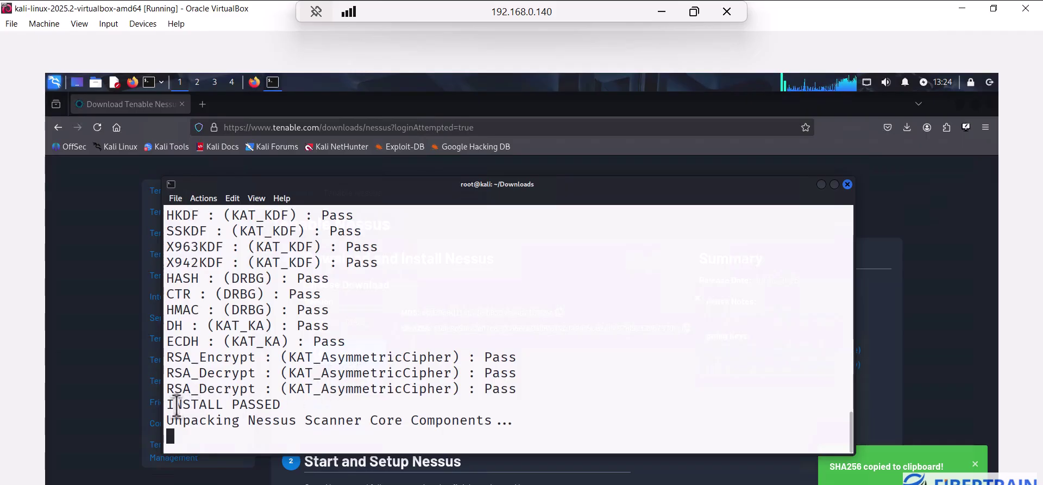
{"action": "left_click_drag", "start_coordinate": [202, 402], "coordinate": [305, 405]}
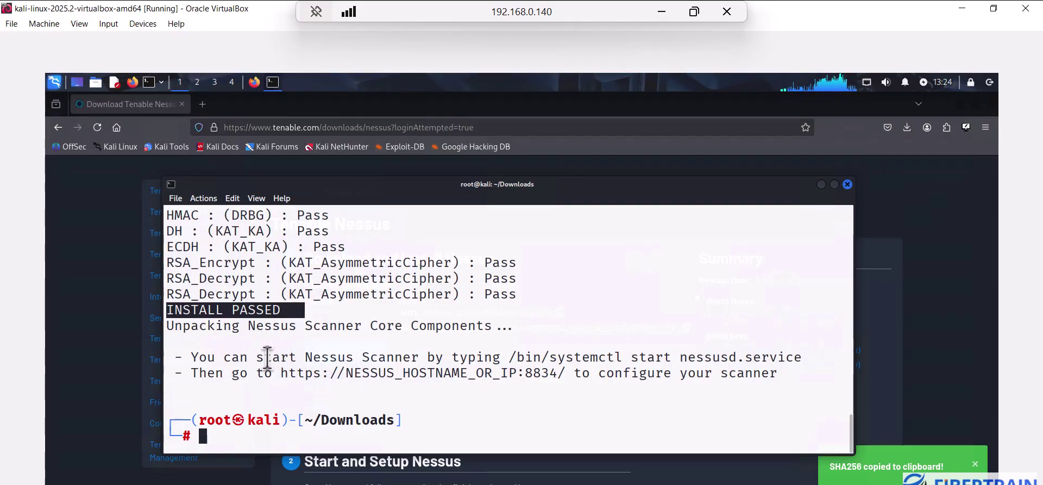
Start the scanner by running the suggested /bin/systemctl start nessusd.service command
{"action": "left_click", "coordinate": [203, 357]}
{"action": "left_click_drag", "start_coordinate": [192, 357], "coordinate": [810, 357]}
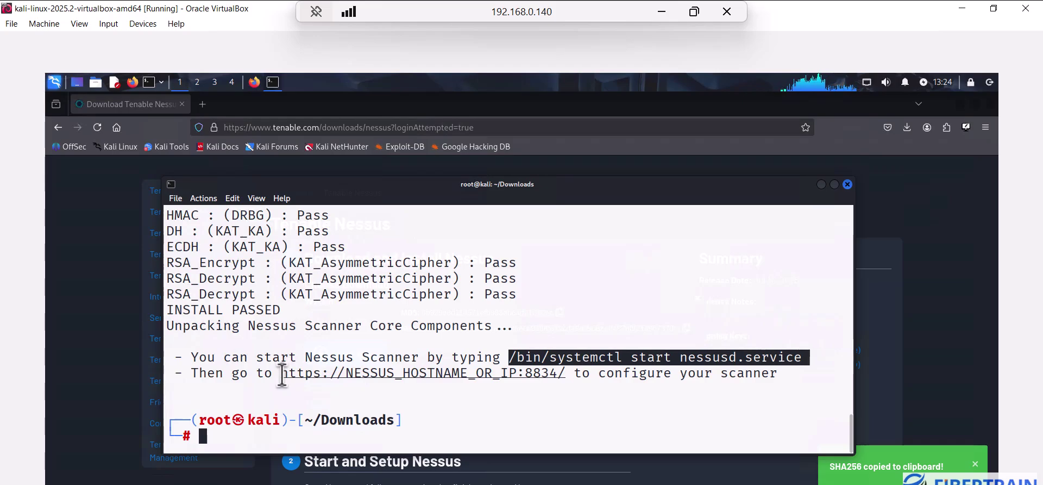
{"action": "left_click_drag", "start_coordinate": [281, 374], "coordinate": [567, 379]}
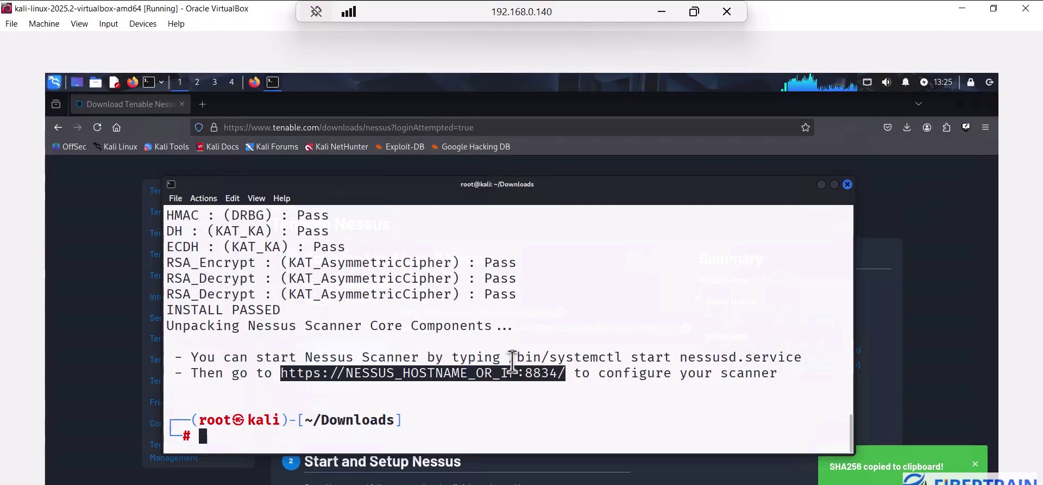
{"action": "left_click_drag", "start_coordinate": [511, 358], "coordinate": [800, 359]}
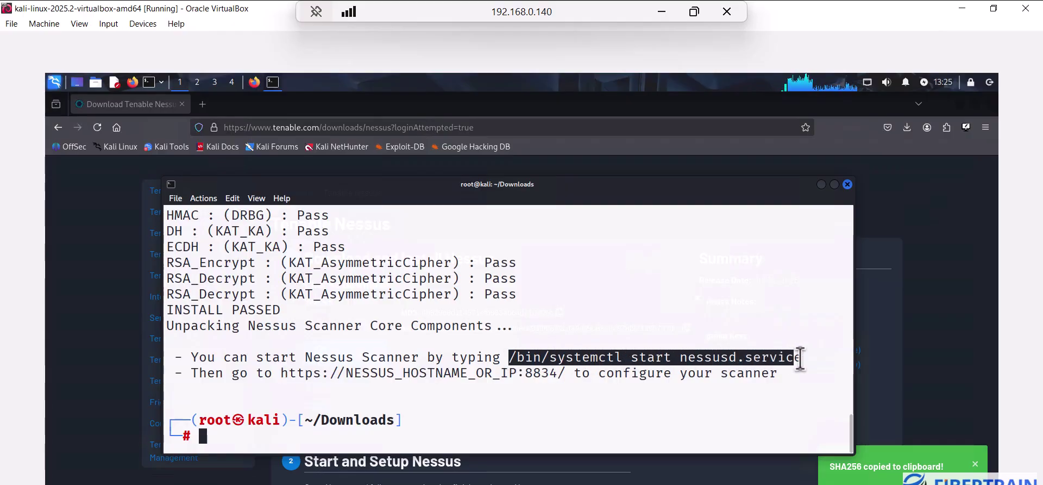
{"action": "left_click", "coordinate": [564, 429]}
{"action": "middle_click", "coordinate": [564, 429]}
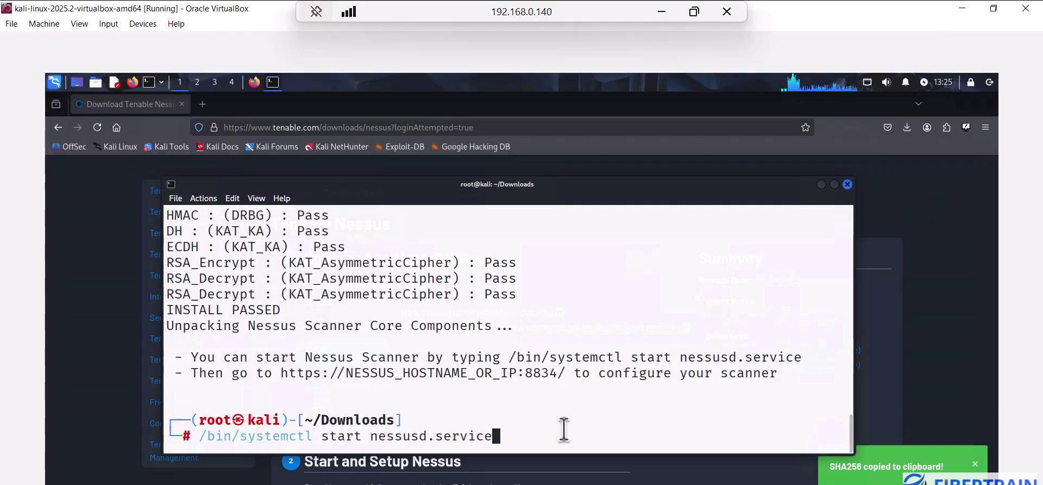
{"action": "key", "text": "Return"}
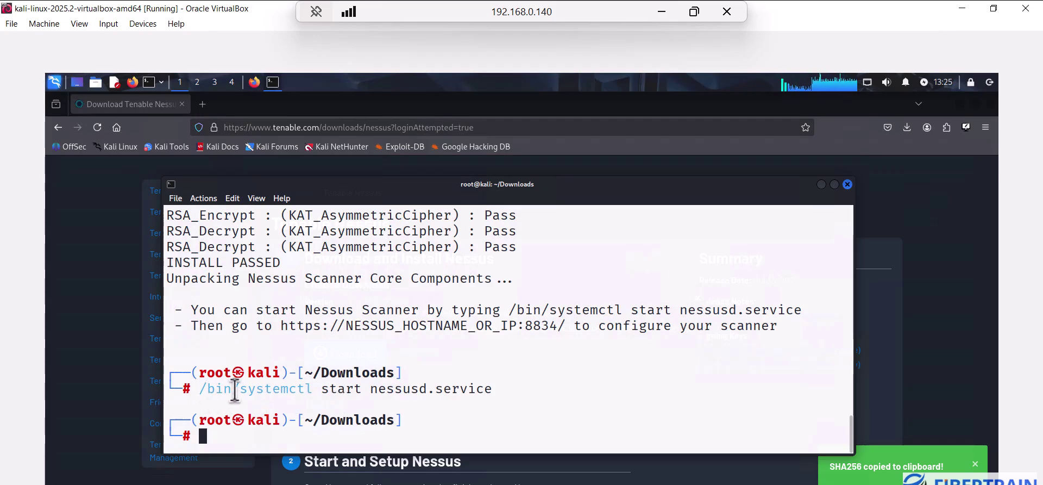
Edit the recalled command to /bin/systemctl enable nessusd.service so Nessus runs at boot
{"action": "left_click_drag", "start_coordinate": [235, 390], "coordinate": [503, 390]}
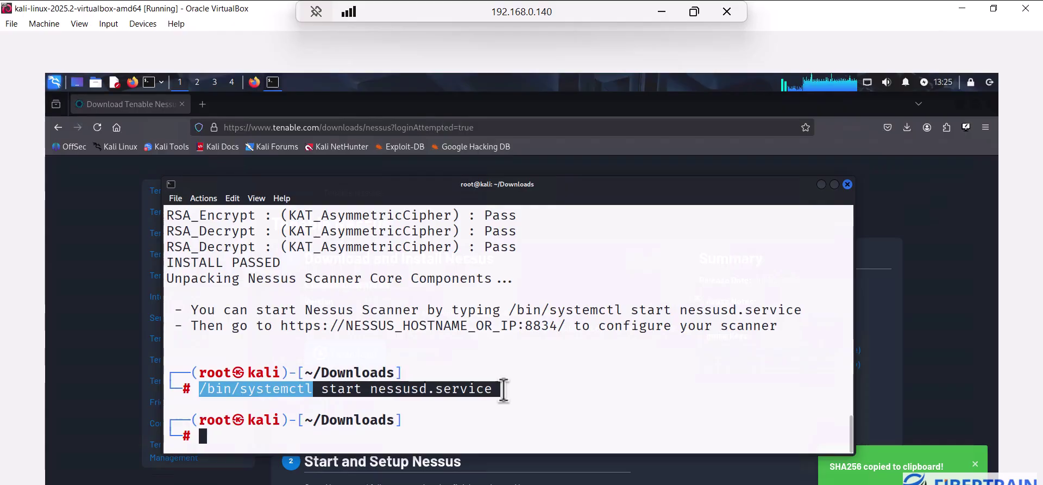
{"action": "left_click", "coordinate": [414, 441]}
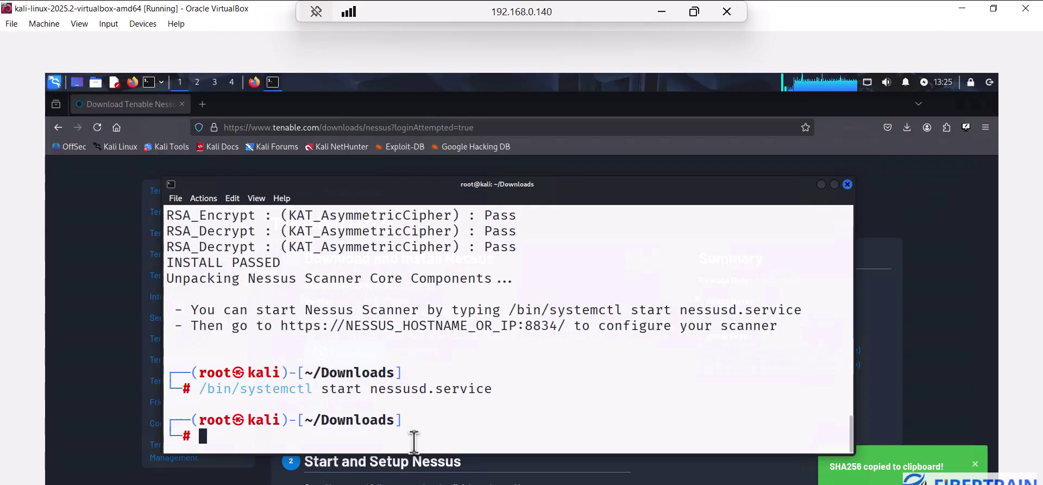
{"action": "key", "text": "Up"}
{"action": "key", "text": "Return"}
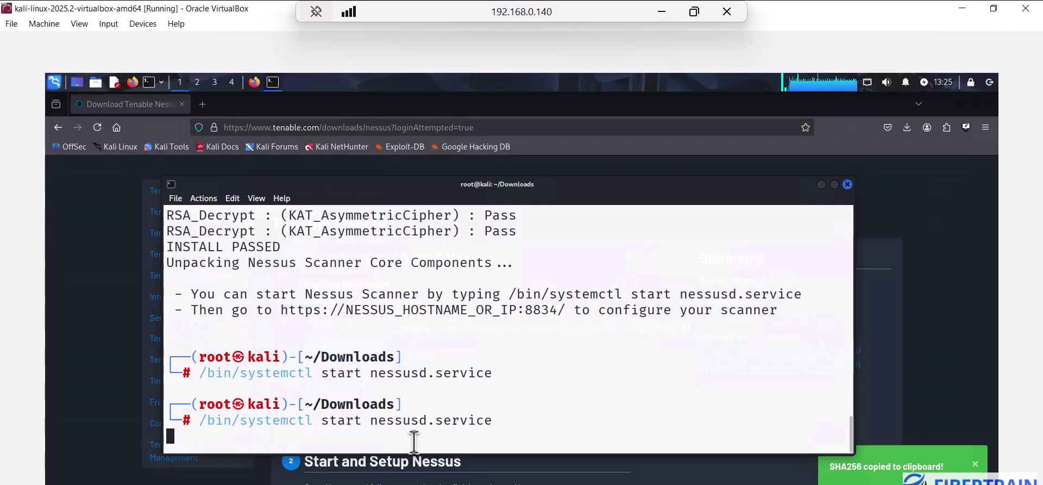
{"action": "key", "text": "Left"}
{"action": "key", "text": "Left"}
{"action": "key", "text": "Left"}
{"action": "key", "text": "Left"}
{"action": "key", "text": "Left"}
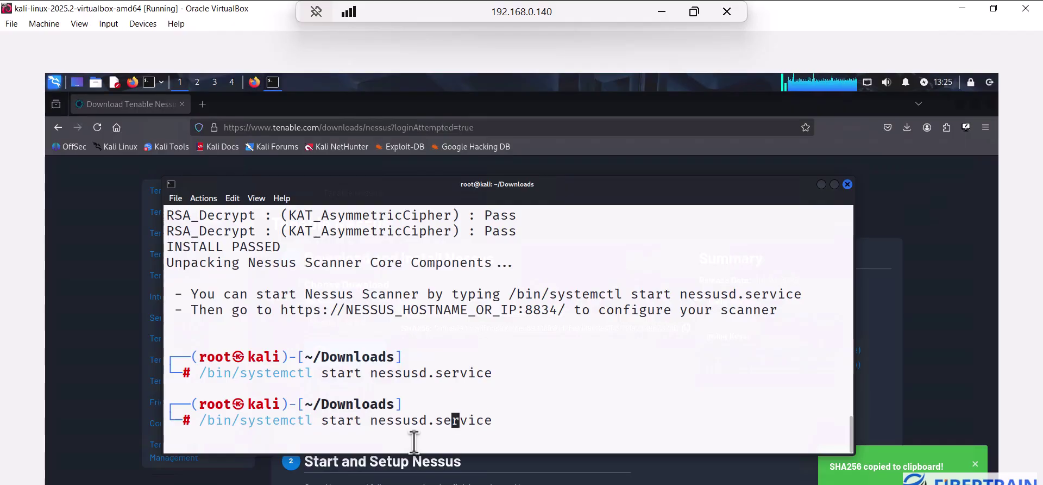
{"action": "key", "text": "Left"}
{"action": "key", "text": "Left"}
{"action": "key", "text": "Left"}
{"action": "key", "text": "Left"}
{"action": "key", "text": "Left"}
{"action": "key", "text": "Left"}
{"action": "key", "text": "Left"}
{"action": "key", "text": "Left"}
{"action": "key", "text": "Left"}
{"action": "key", "text": "BackSpace"}
{"action": "key", "text": "BackSpace"}
{"action": "key", "text": "BackSpace"}
{"action": "key", "text": "BackSpace"}
{"action": "key", "text": "BackSpace"}
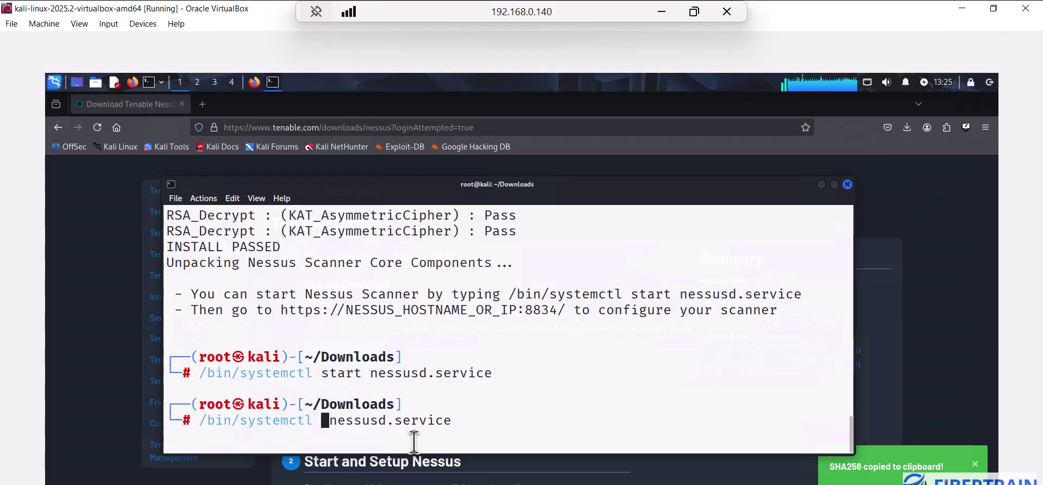
{"action": "type", "text": "enable"}
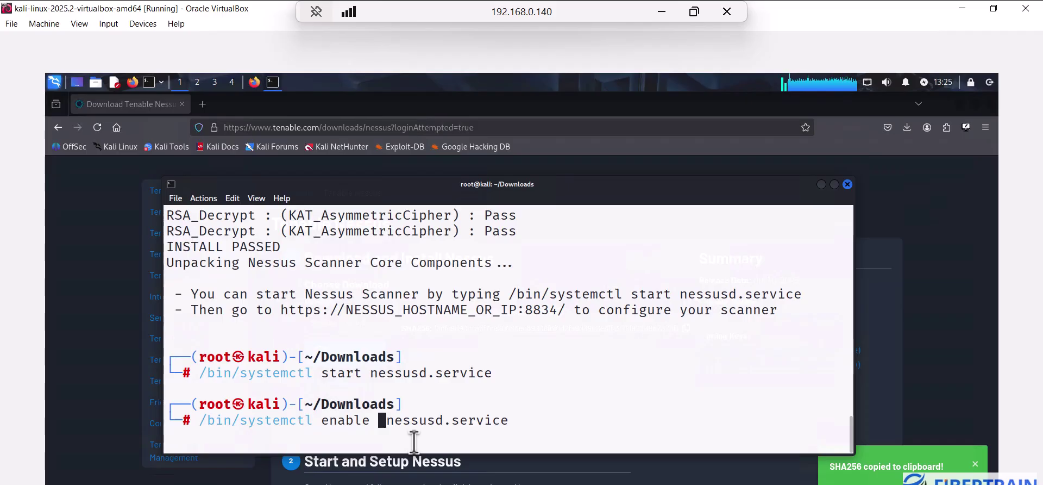
{"action": "key", "text": "Return"}
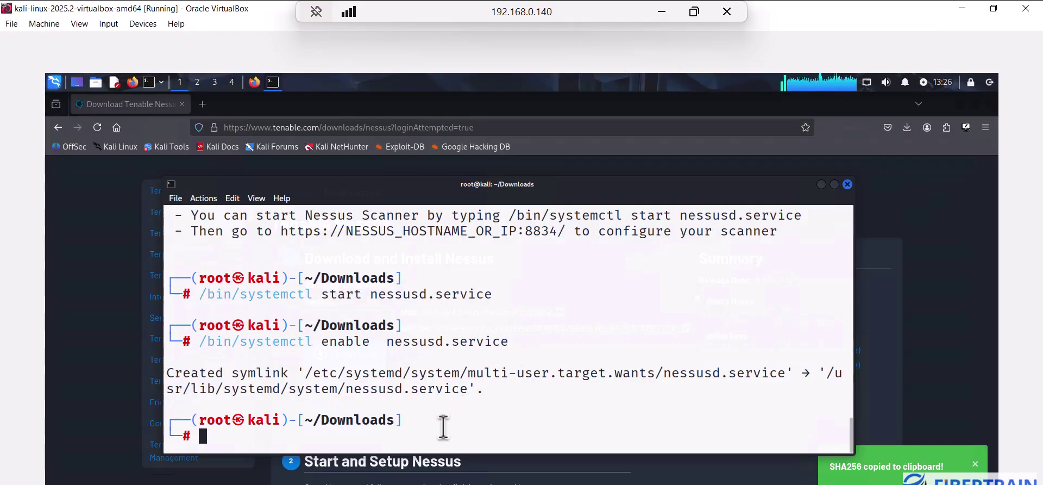
Run ip add and copy the eth0 address 192.168.0.117, then return to Firefox
{"action": "type", "text": "ip "}
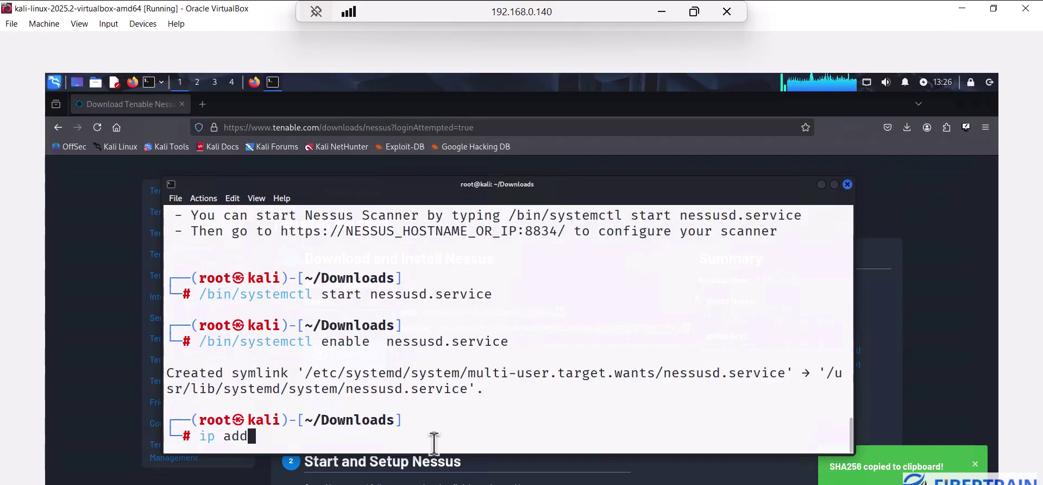
{"action": "type", "text": "add"}
{"action": "key", "text": "Return"}
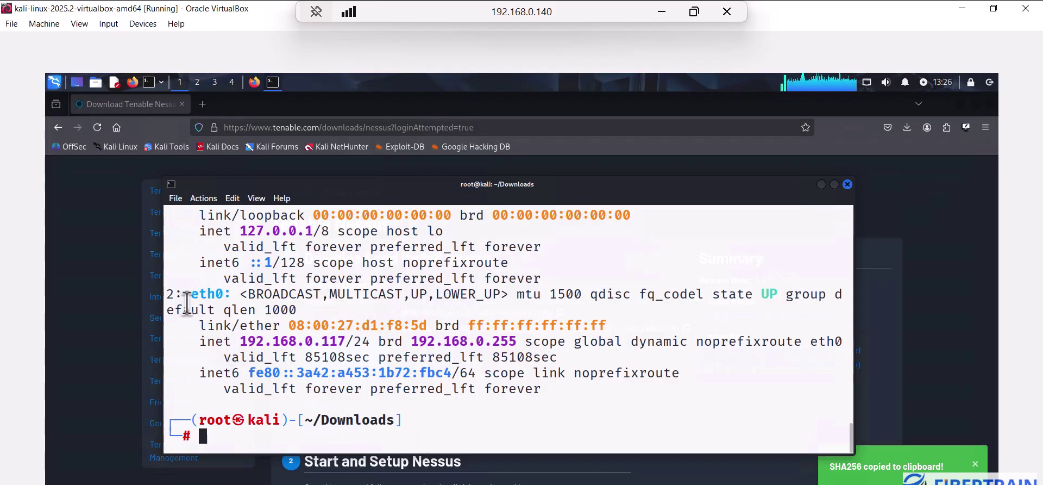
{"action": "left_click_drag", "start_coordinate": [202, 296], "coordinate": [228, 296]}
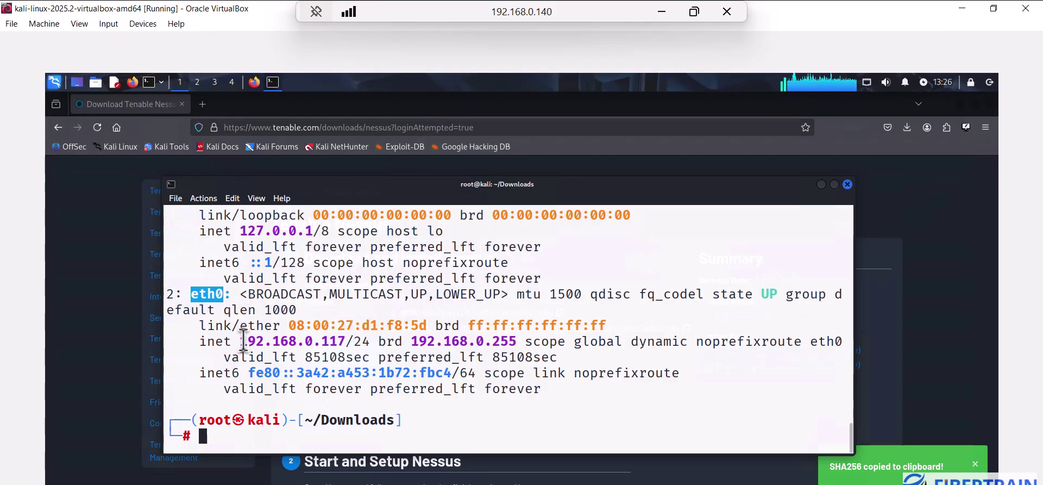
{"action": "left_click_drag", "start_coordinate": [242, 341], "coordinate": [346, 341]}
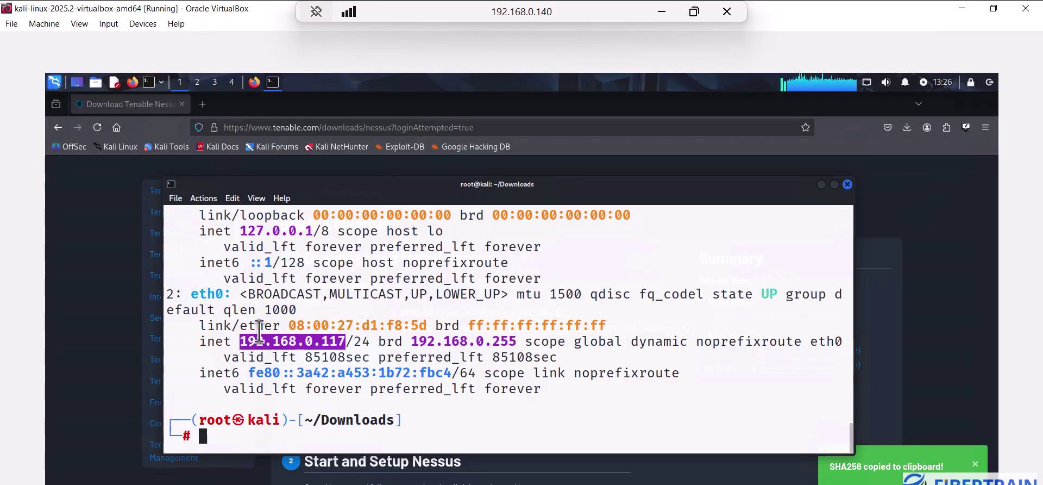
{"action": "right_click", "coordinate": [280, 346]}
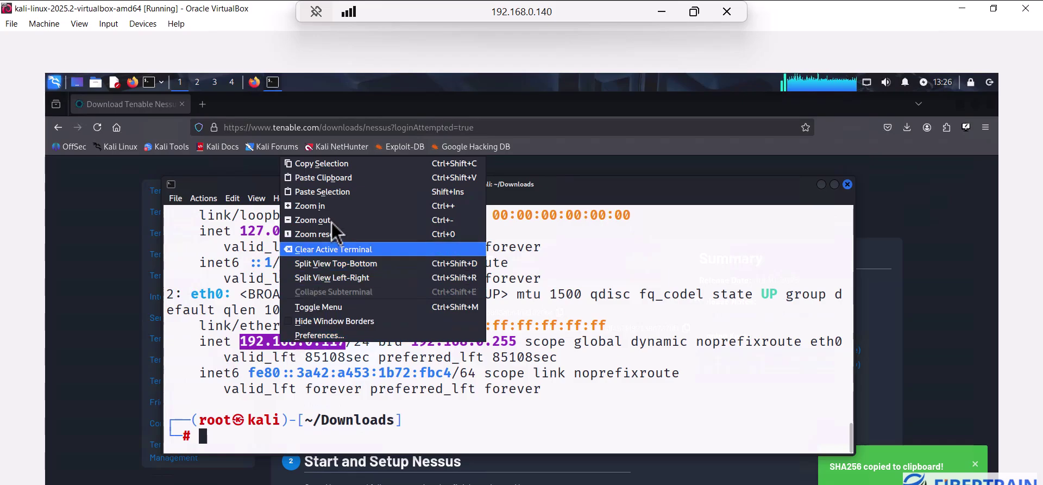
{"action": "left_click", "coordinate": [333, 164]}
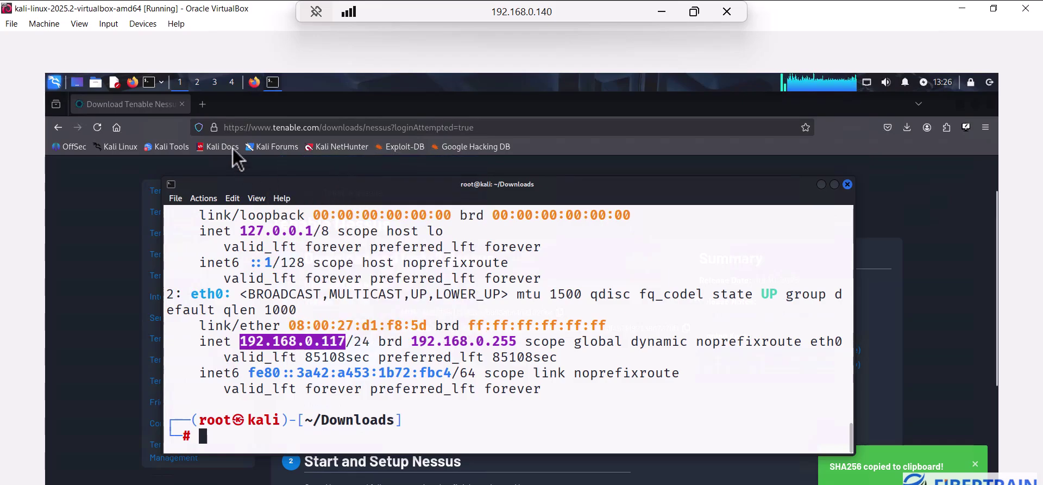
{"action": "left_click", "coordinate": [255, 84]}
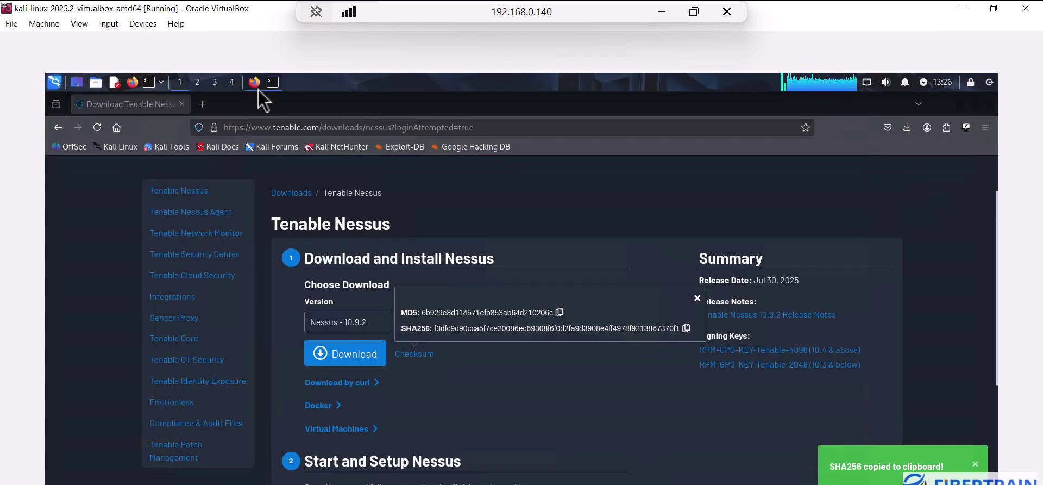
{"action": "left_click", "coordinate": [204, 104]}
{"action": "left_click", "coordinate": [241, 127]}
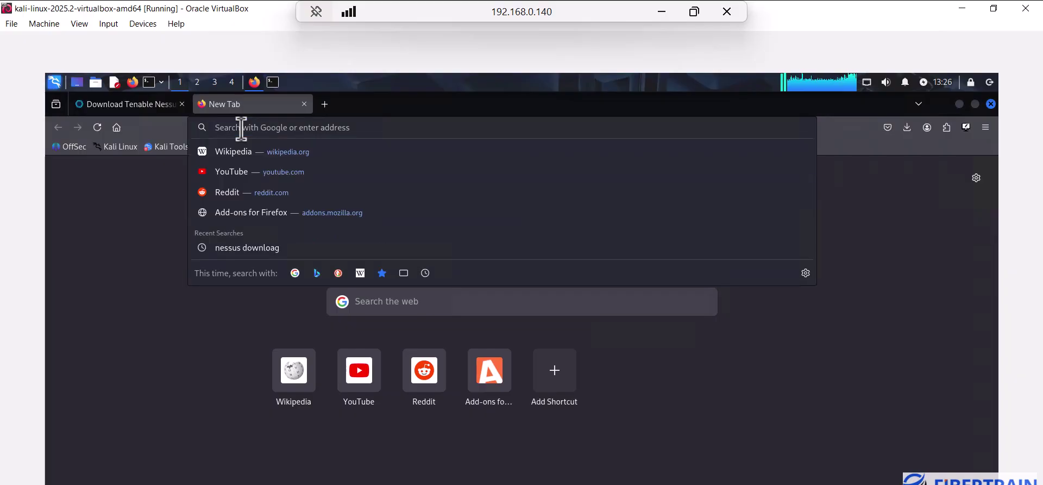
{"action": "type", "text": "https://"}
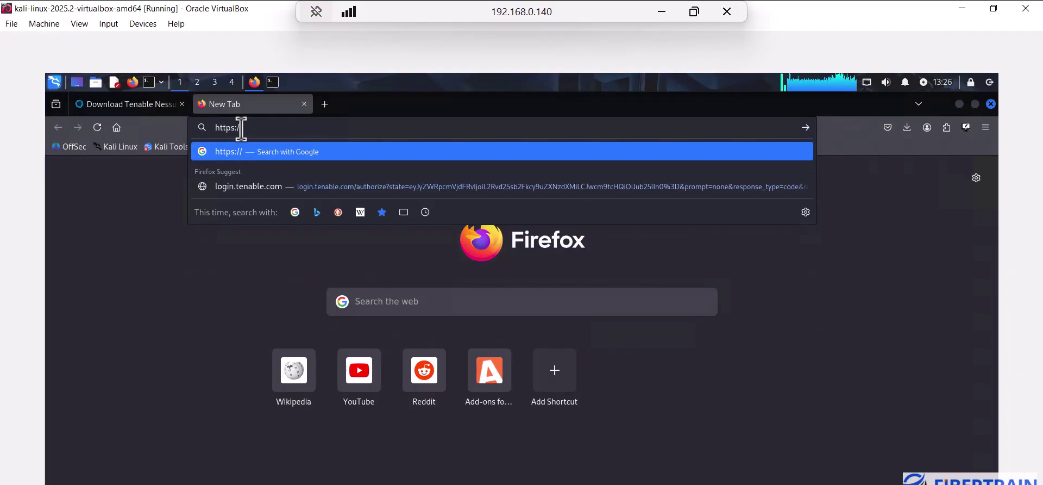
{"action": "key", "text": "ctrl+v"}
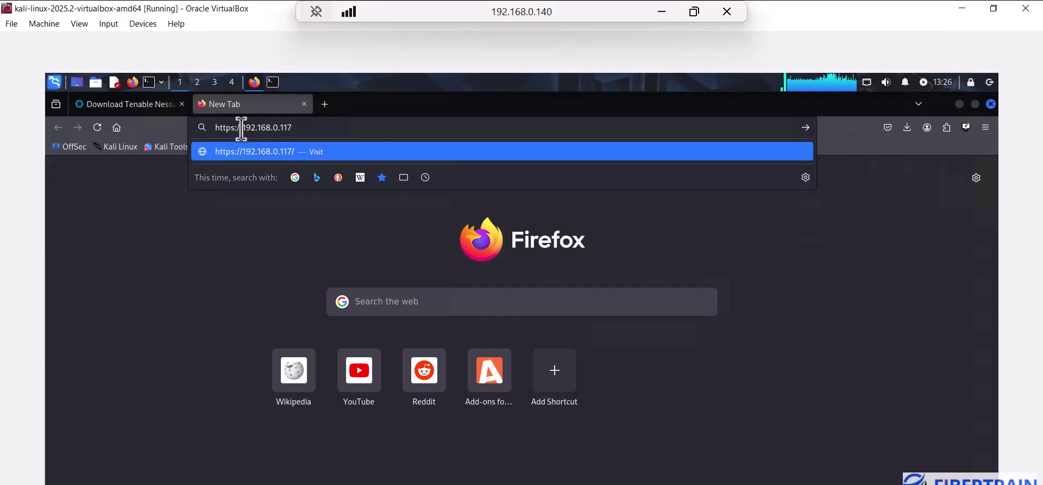
{"action": "type", "text": ":8834"}
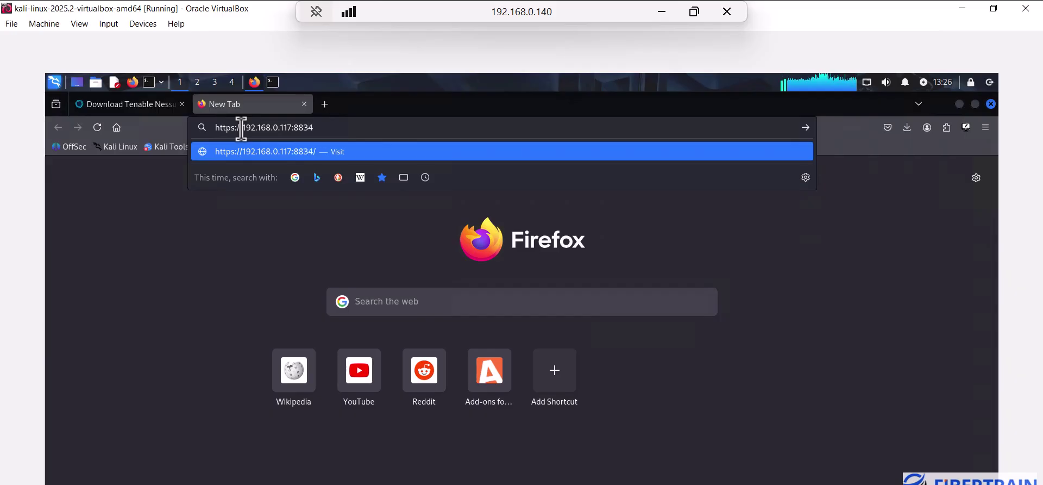
{"action": "left_click", "coordinate": [273, 83]}
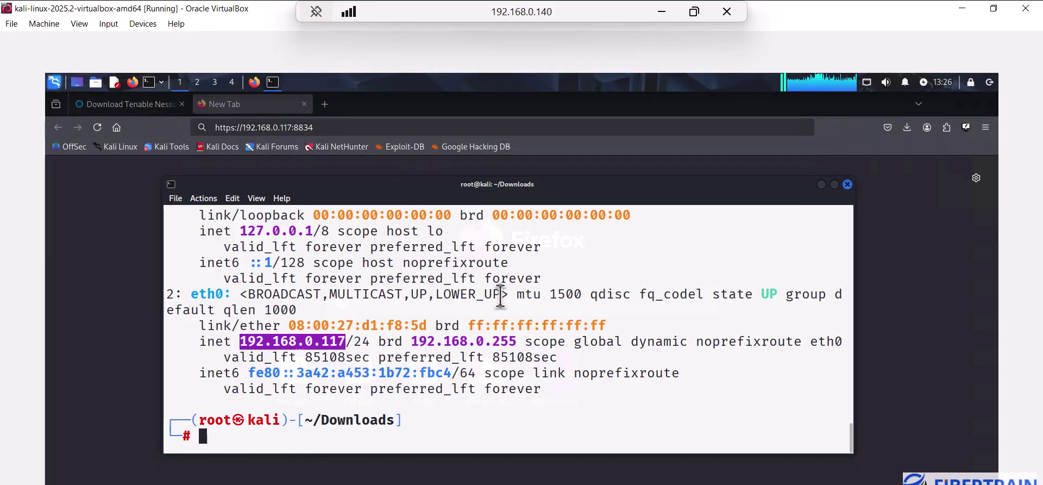
{"action": "scroll", "coordinate": [524, 329], "scroll_direction": "up", "scroll_amount": 4}
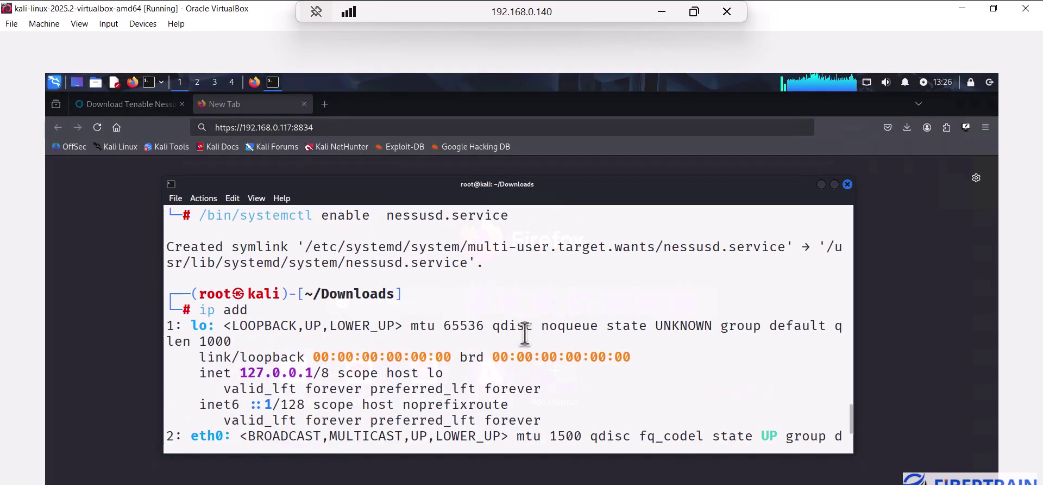
{"action": "scroll", "coordinate": [524, 333], "scroll_direction": "up", "scroll_amount": 1}
{"action": "scroll", "coordinate": [526, 326], "scroll_direction": "up", "scroll_amount": 2}
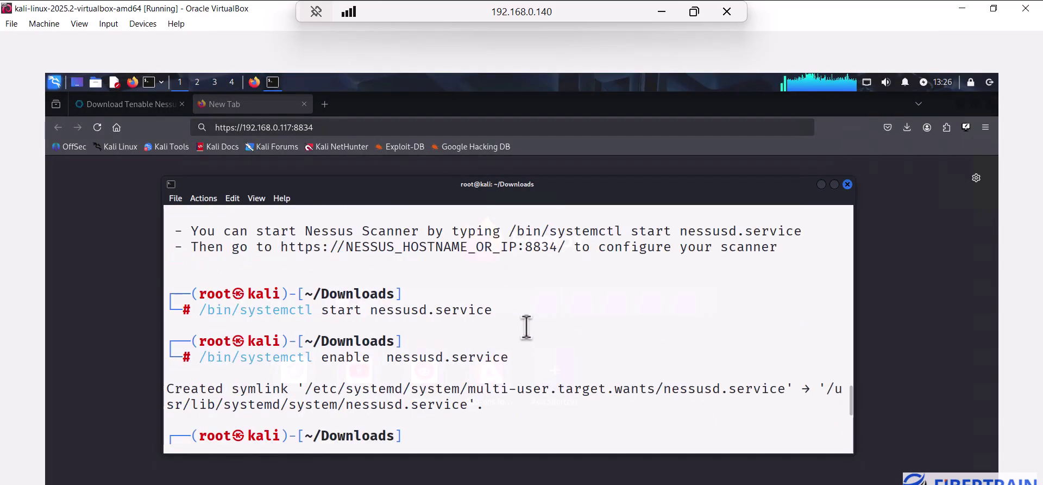
{"action": "left_click_drag", "start_coordinate": [564, 249], "coordinate": [525, 246]}
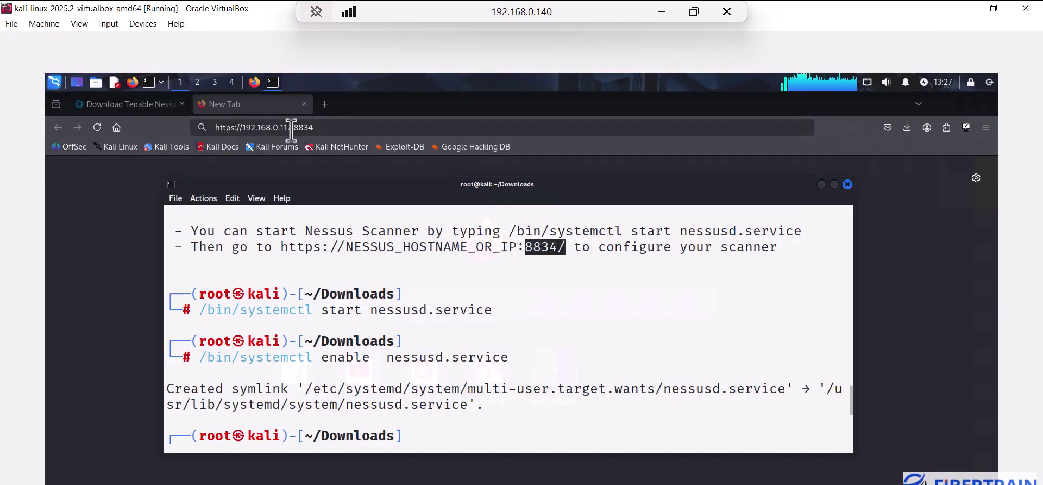
{"action": "left_click", "coordinate": [335, 129]}
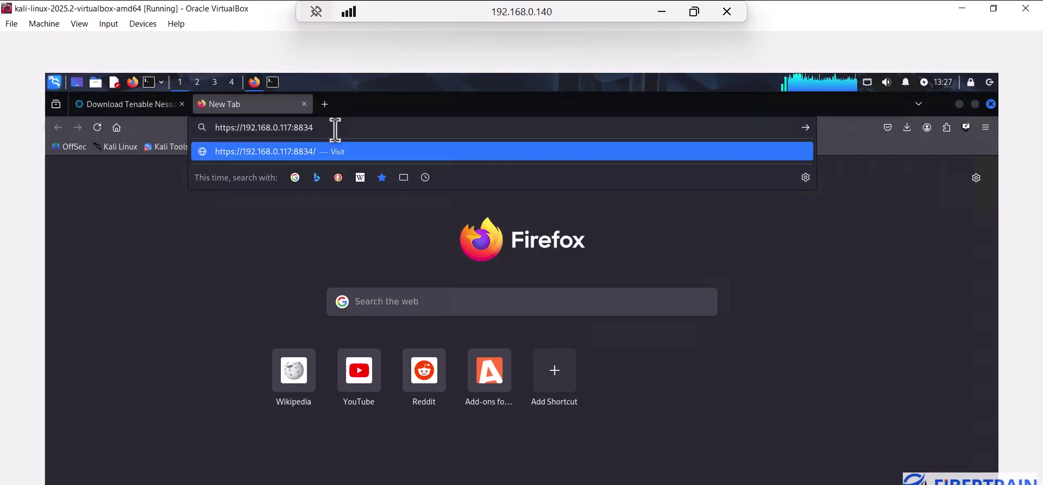
{"action": "key", "text": "Return"}
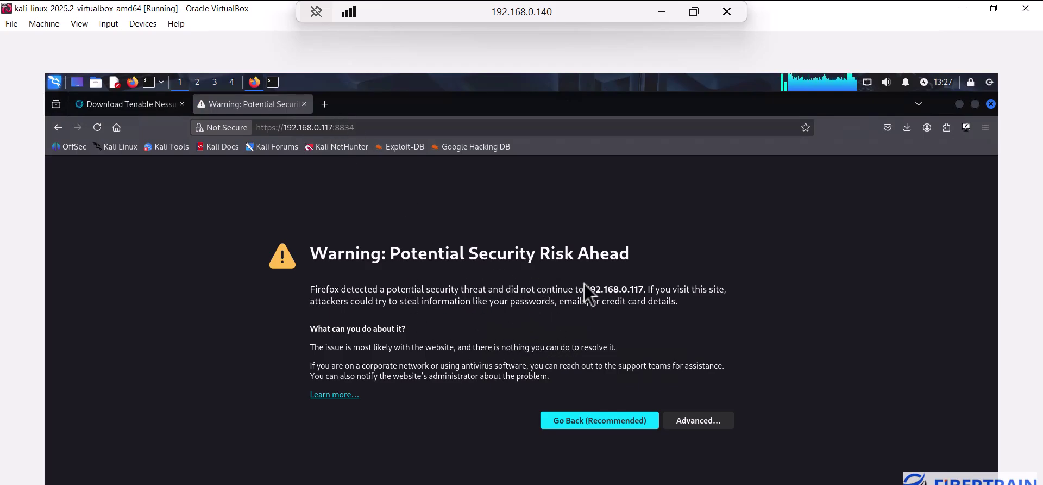
Bypass the certificate warning via Advanced and Accept the Risk to load the Nessus Welcome page
{"action": "left_click", "coordinate": [697, 423]}
{"action": "scroll", "coordinate": [751, 348], "scroll_direction": "down", "scroll_amount": 5}
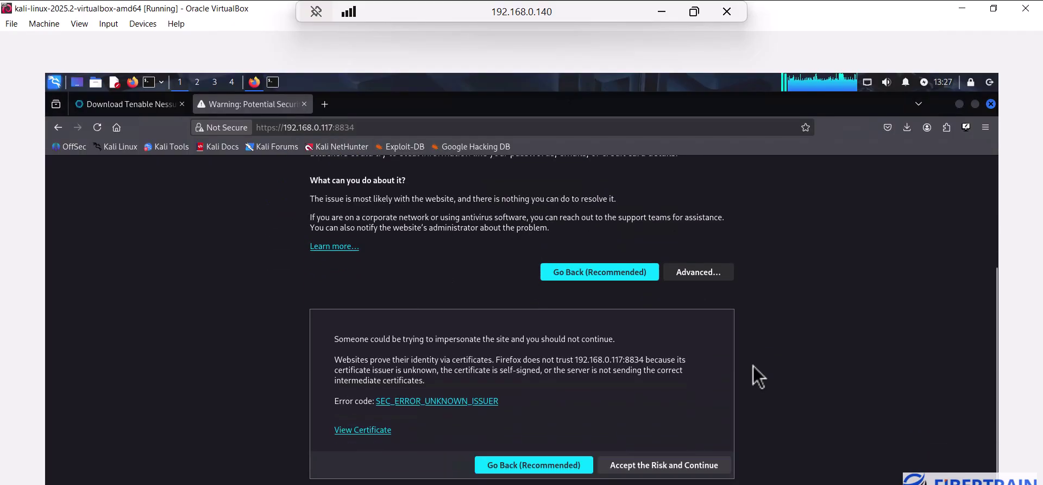
{"action": "left_click", "coordinate": [652, 466]}
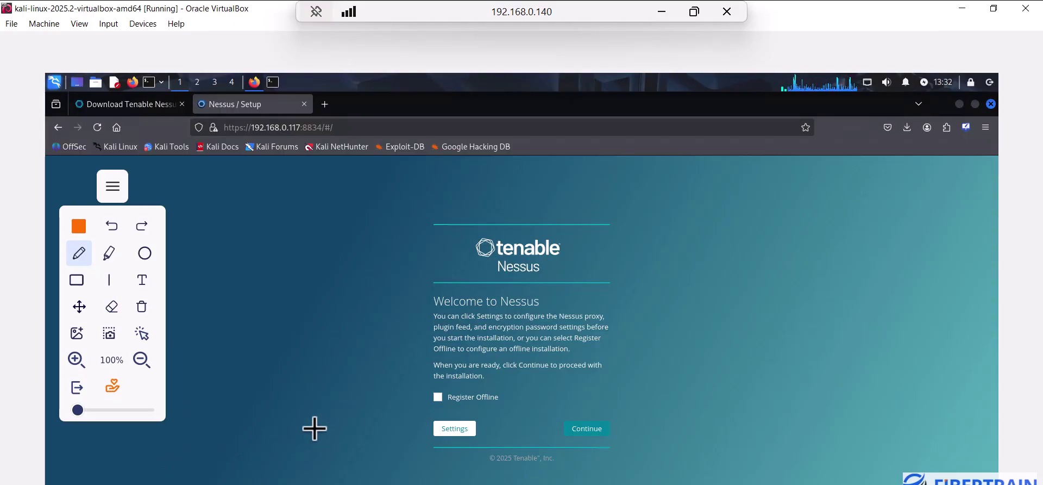
{"action": "left_click_drag", "start_coordinate": [412, 388], "coordinate": [405, 413]}
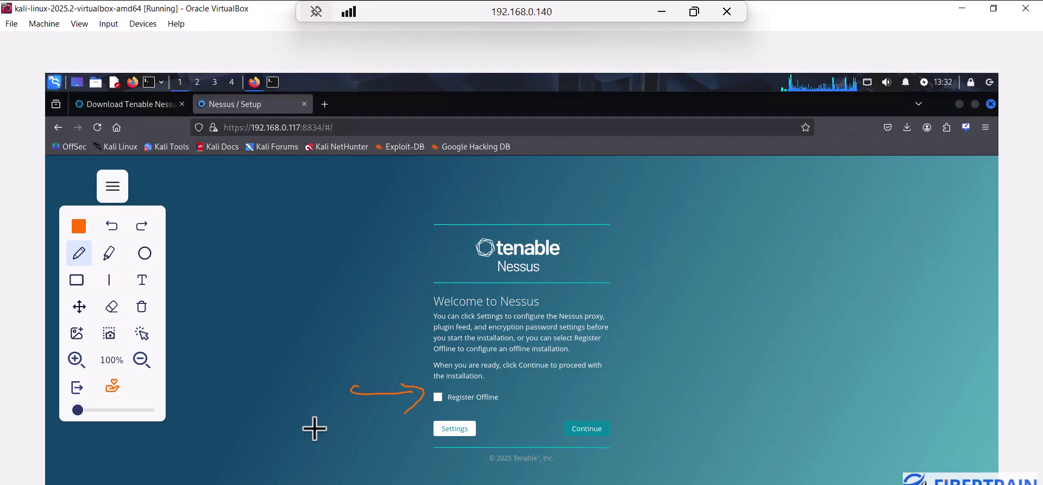
{"action": "left_click_drag", "start_coordinate": [577, 374], "coordinate": [584, 410]}
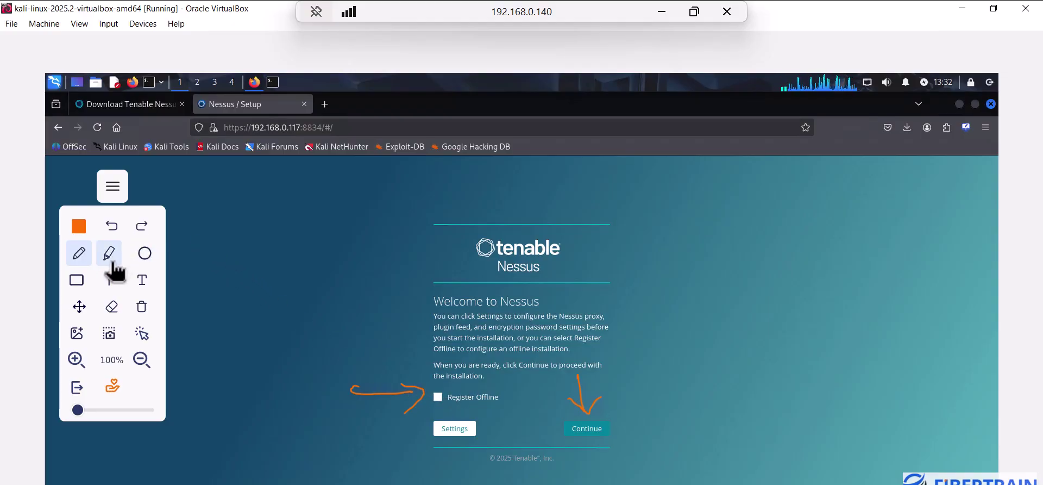
{"action": "left_click", "coordinate": [143, 336]}
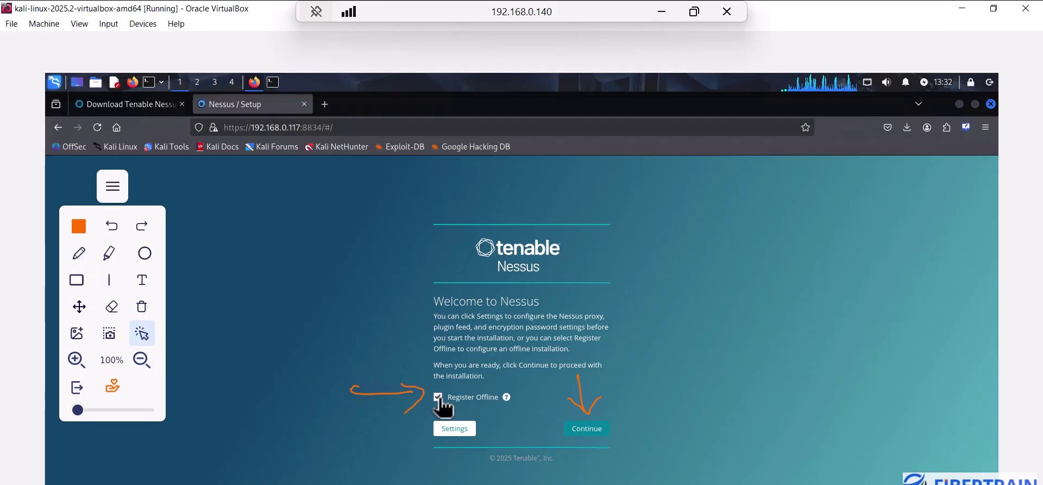
Choose Register Offline and Nessus Expert to reach the Register Nessus challenge-code page
{"action": "left_click", "coordinate": [438, 397]}
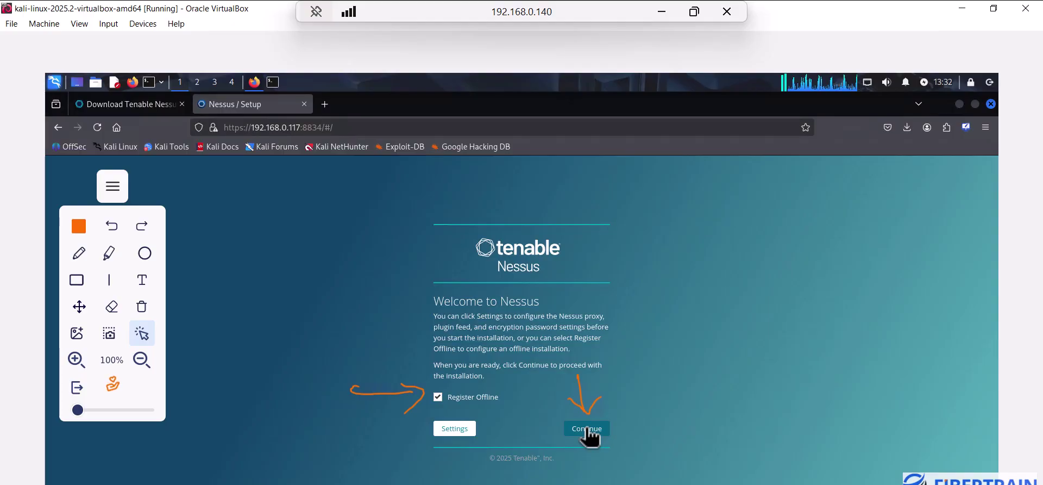
{"action": "left_click", "coordinate": [586, 428]}
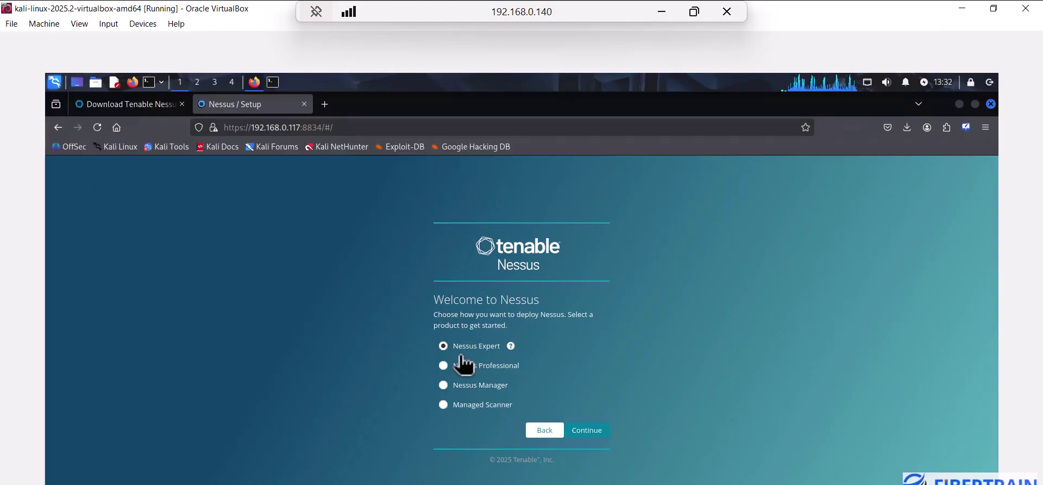
{"action": "left_click", "coordinate": [584, 430]}
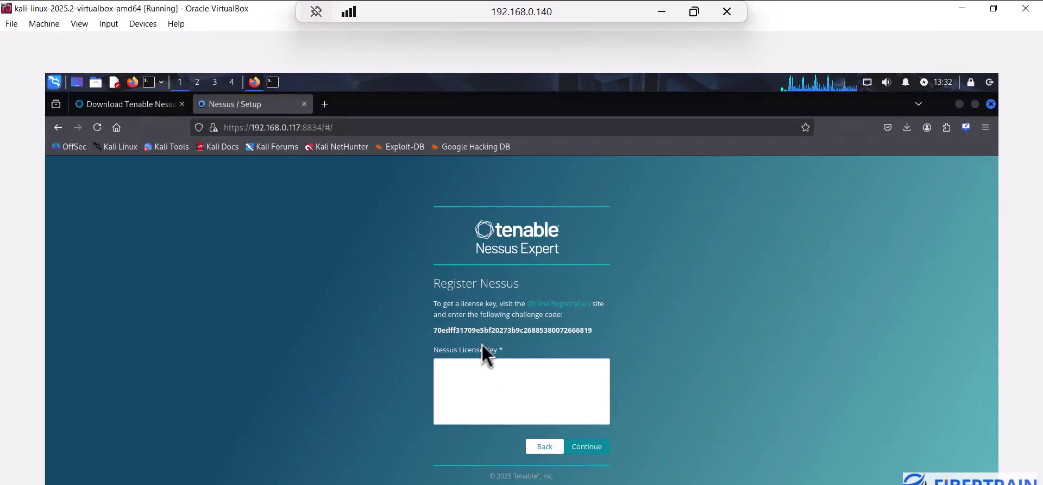
Focus the empty License Key field, then open a new blank Firefox tab
{"action": "left_click", "coordinate": [463, 373]}
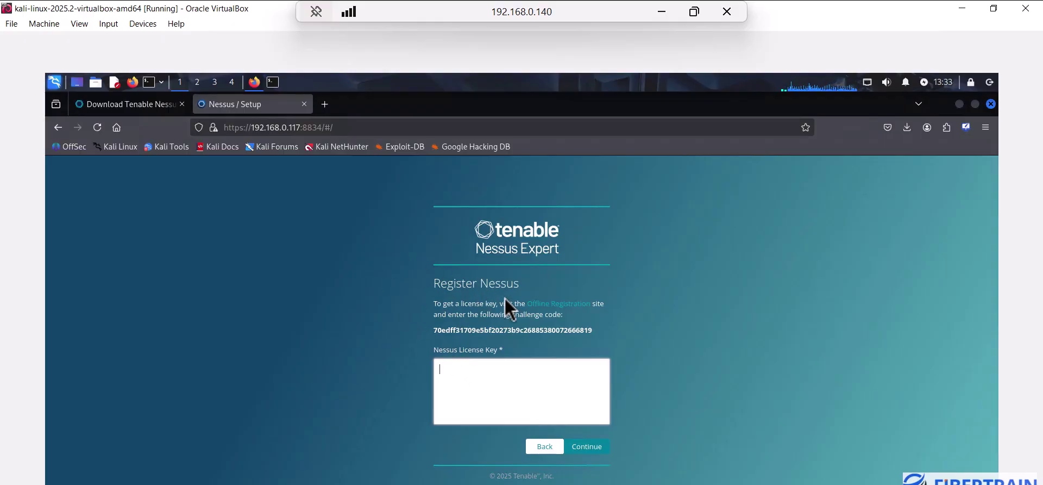
{"action": "left_click", "coordinate": [326, 112]}
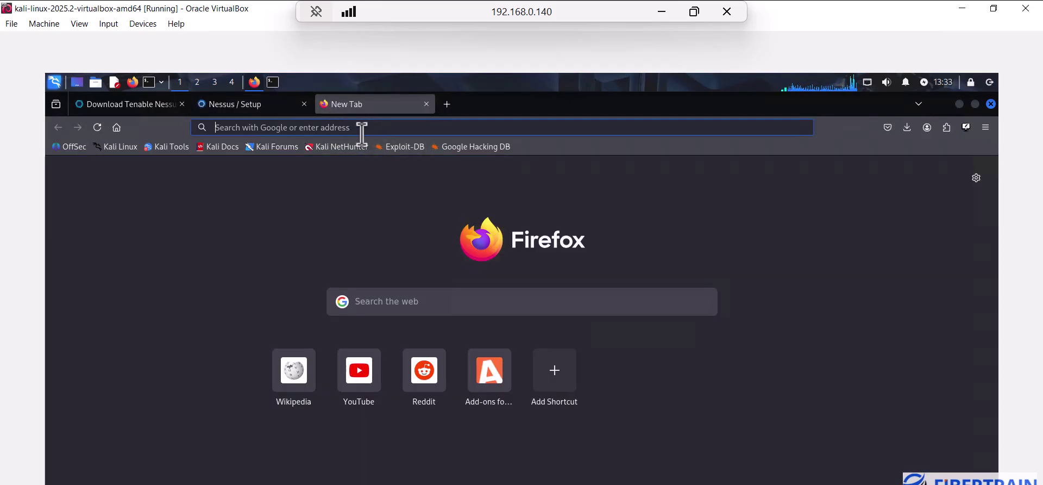
Search Google for 'temp mail' and open temp-mail.io to get a disposable address
{"action": "left_click", "coordinate": [361, 128]}
{"action": "type", "text": "t"}
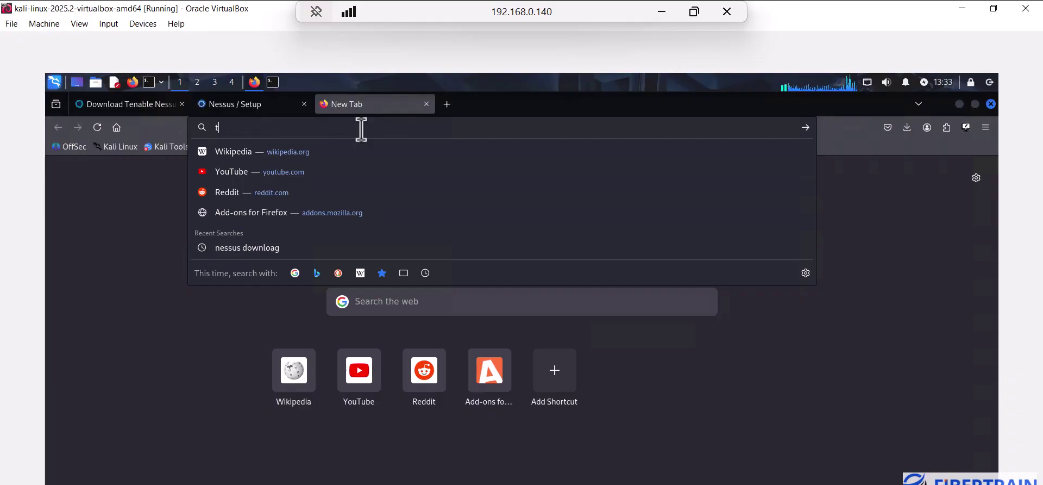
{"action": "type", "text": "emp mai"}
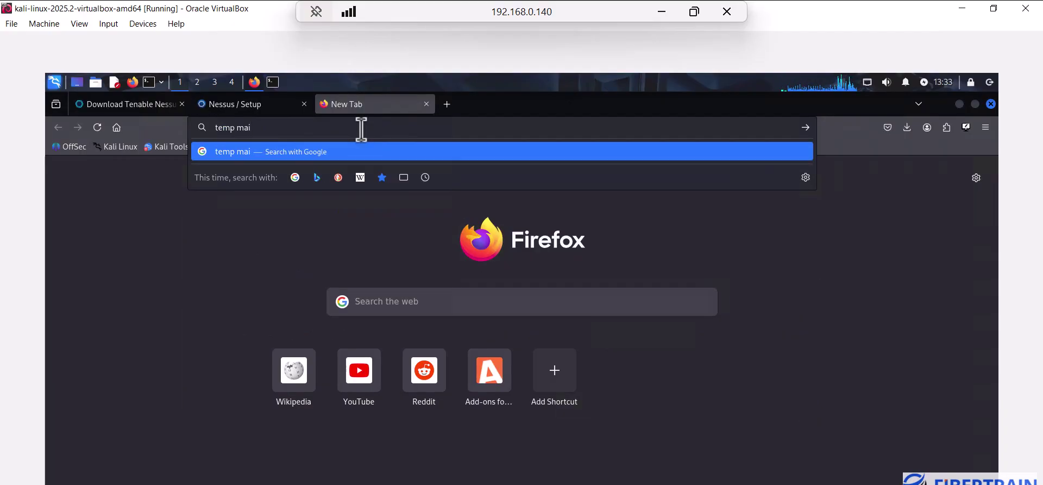
{"action": "type", "text": "l"}
{"action": "key", "text": "Return"}
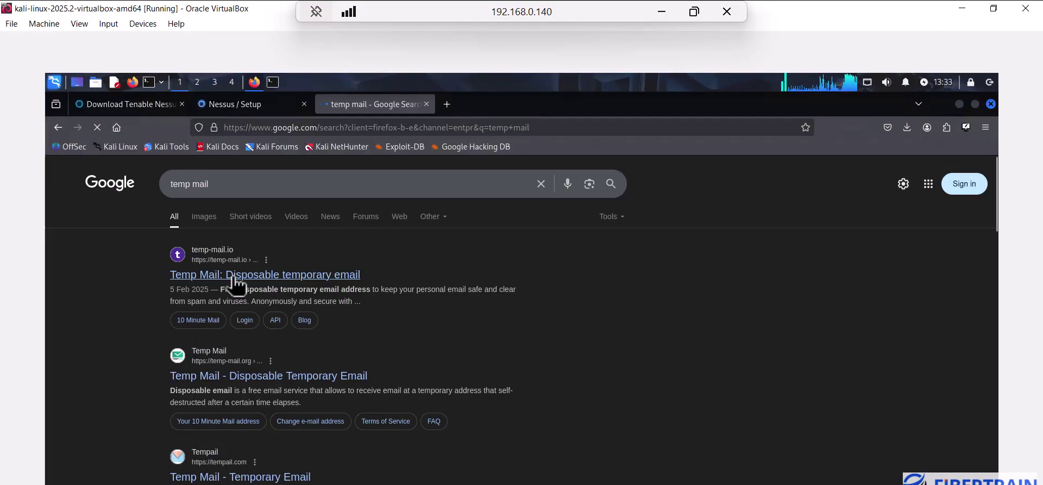
{"action": "left_click", "coordinate": [233, 279]}
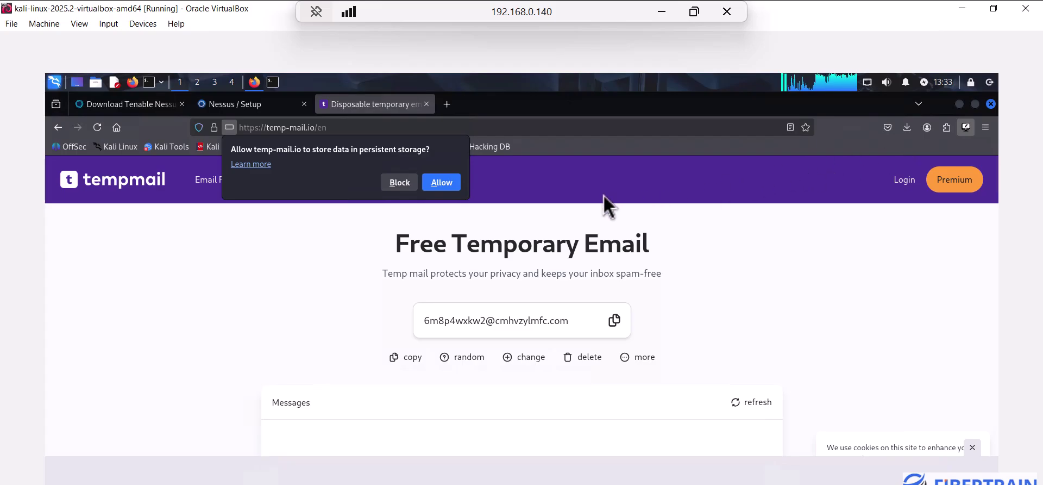
Close the stray Add-ons Manager tab and open another blank tab beside temp-mail.io
{"action": "key", "text": "ctrl+shift+a"}
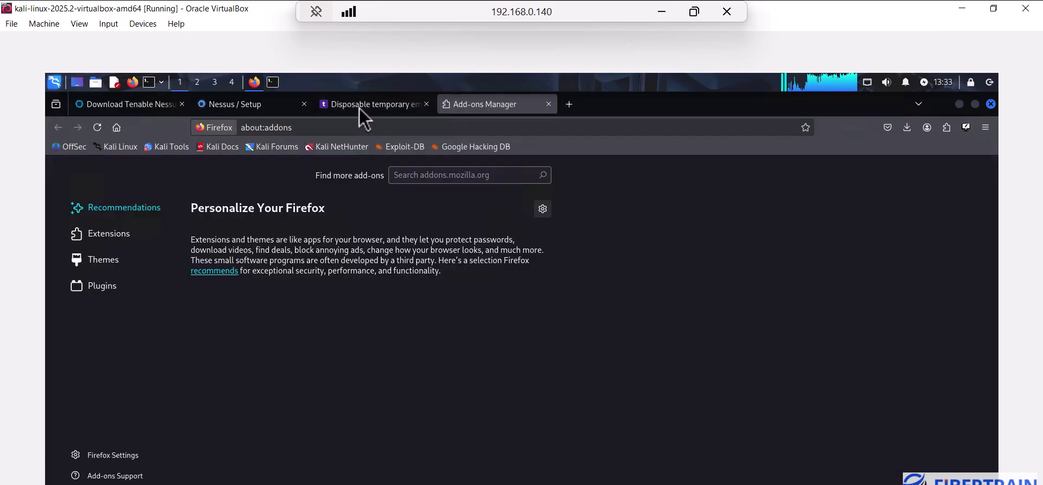
{"action": "left_click", "coordinate": [374, 106]}
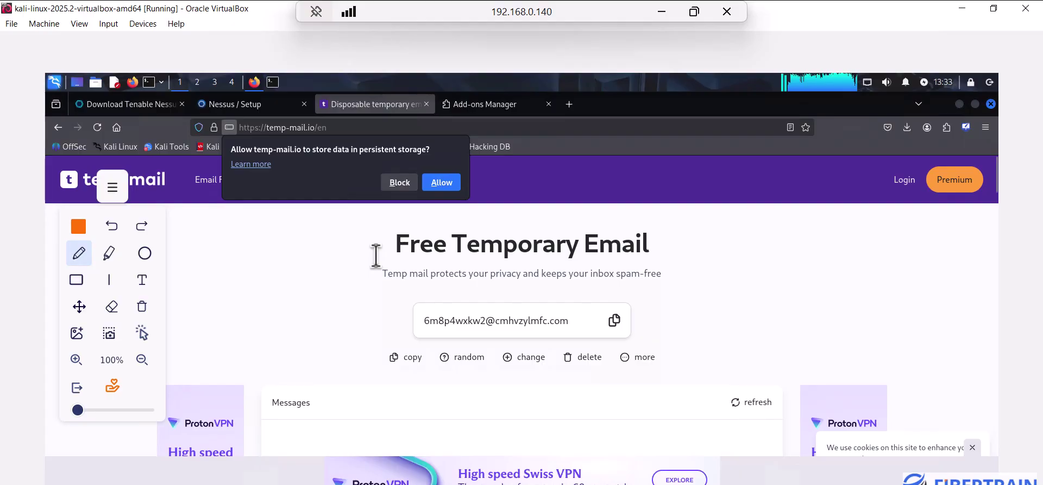
{"action": "mouse_move", "coordinate": [303, 320]}
{"action": "left_mouse_down"}
{"action": "mouse_move", "coordinate": [401, 300]}
{"action": "mouse_move", "coordinate": [318, 298]}
{"action": "left_mouse_up"}
{"action": "left_click_drag", "start_coordinate": [397, 323], "coordinate": [333, 328]}
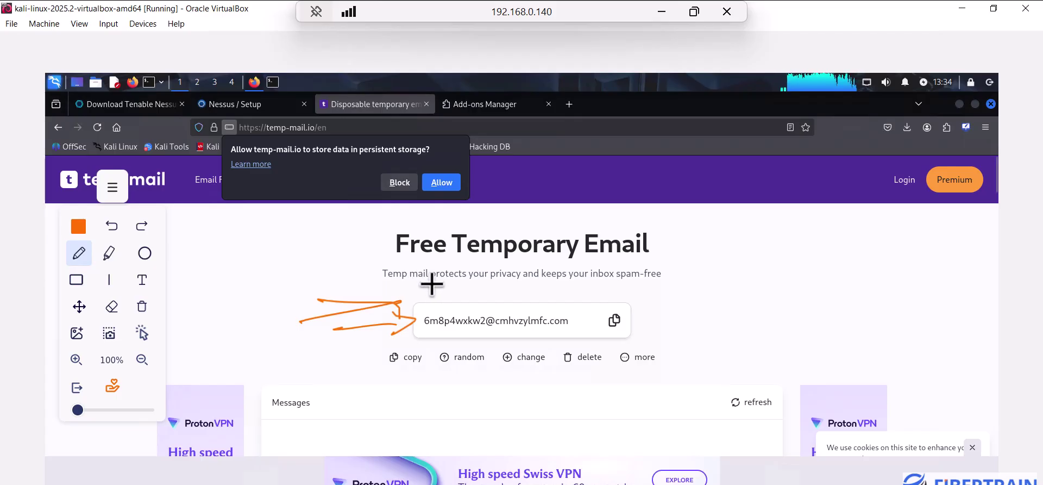
{"action": "left_click", "coordinate": [242, 104]}
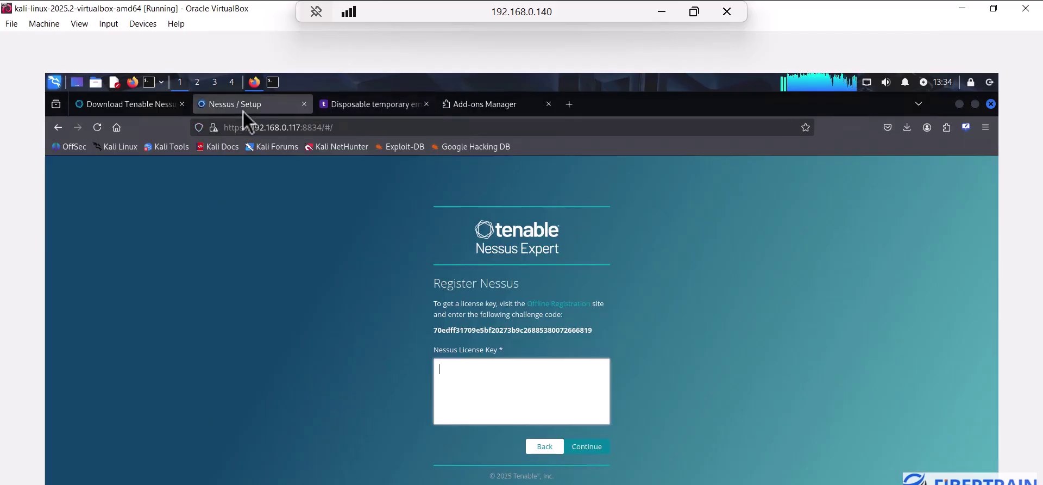
{"action": "left_click", "coordinate": [456, 374]}
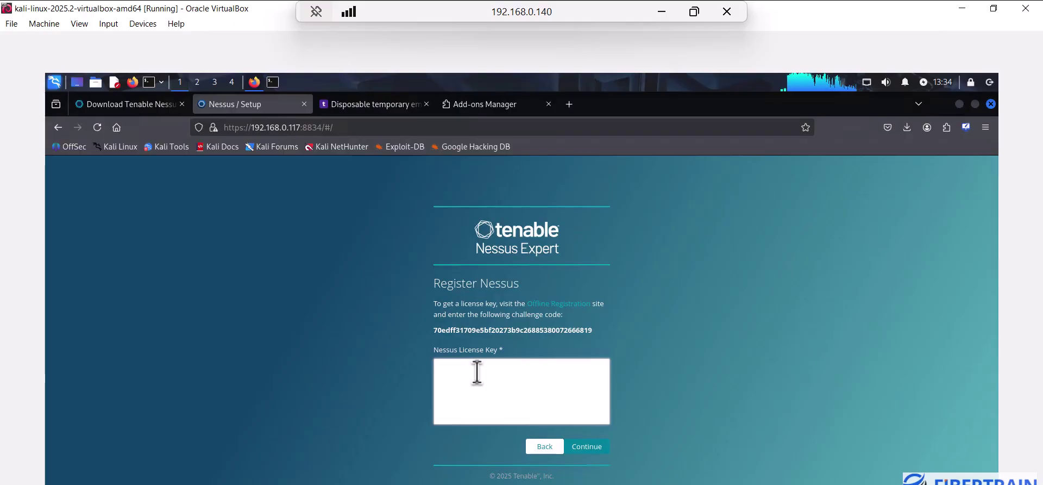
{"action": "left_click", "coordinate": [549, 105]}
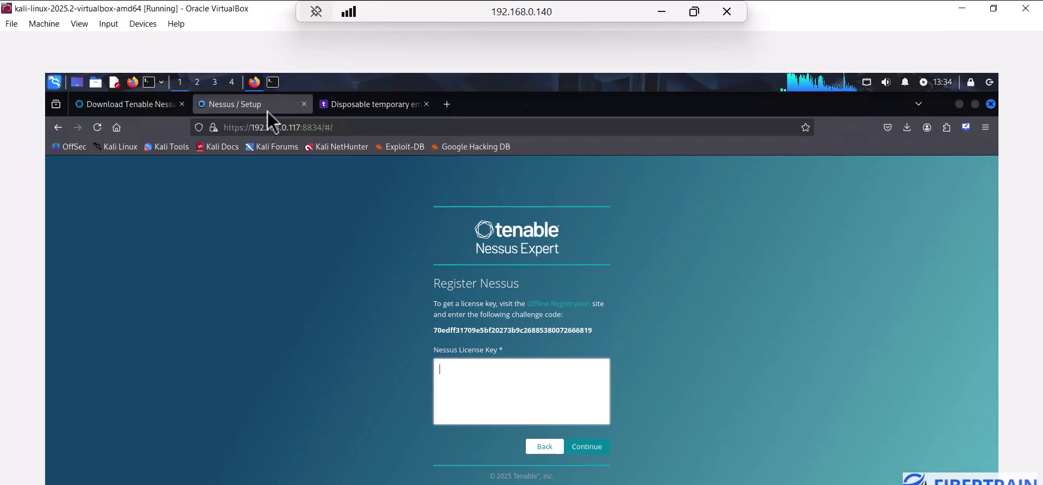
{"action": "left_click", "coordinate": [374, 112]}
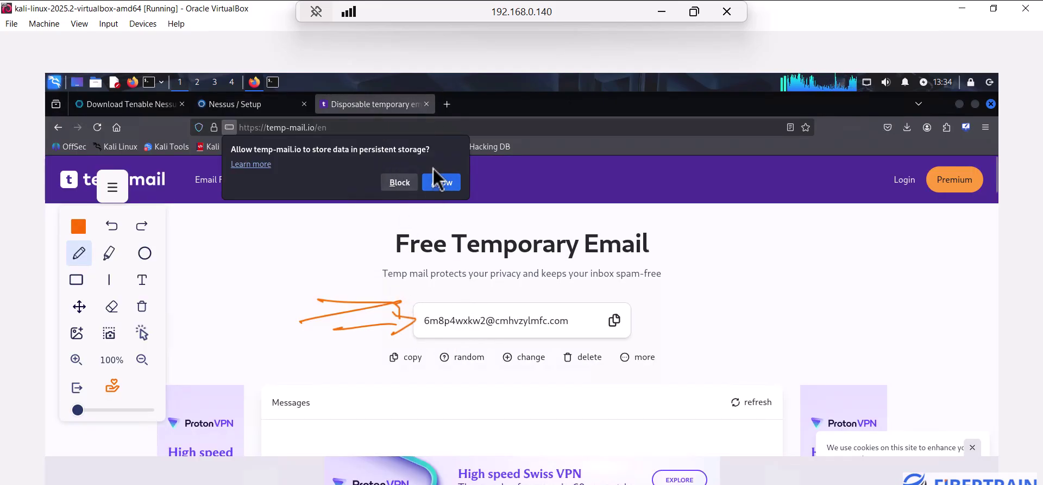
{"action": "left_click", "coordinate": [448, 106]}
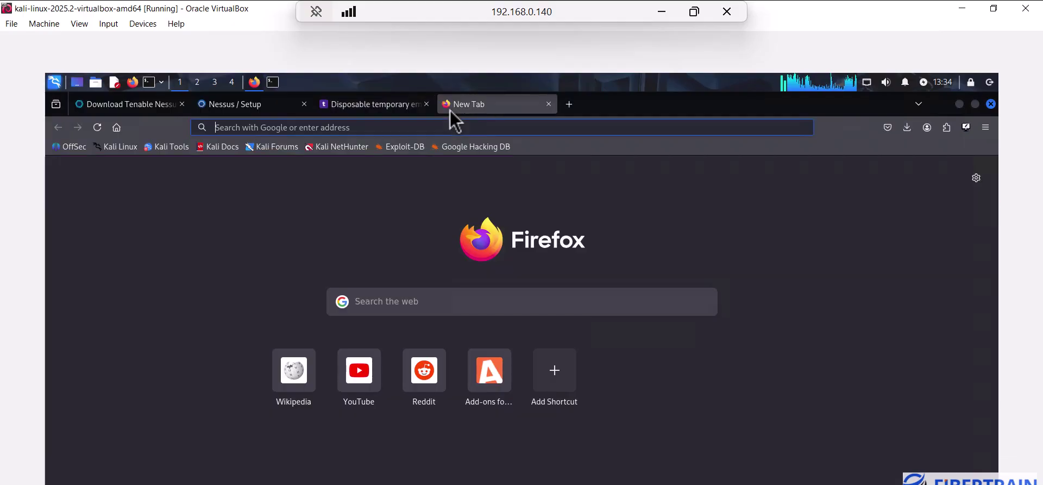
Search for 'nessus essential' and open Tenable's Nessus Essentials activation-code page
{"action": "left_click", "coordinate": [429, 128]}
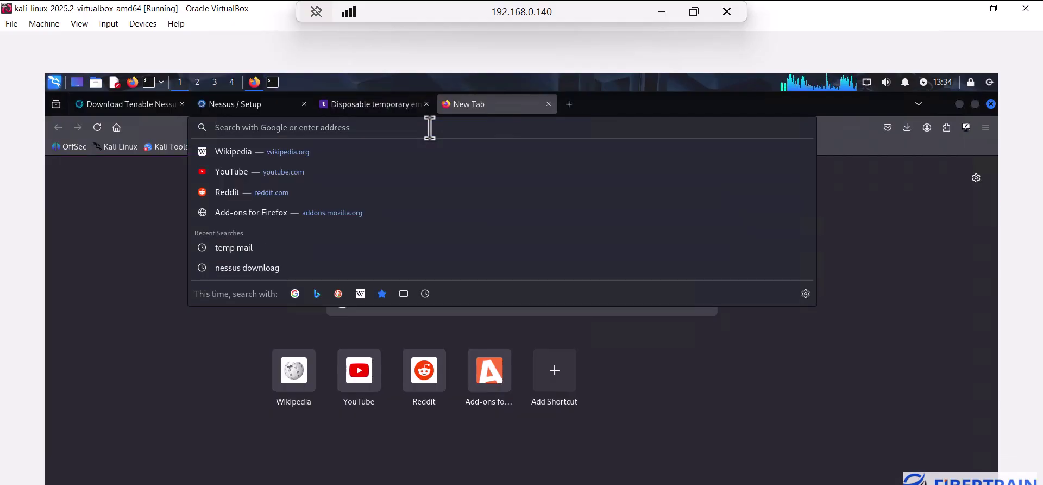
{"action": "type", "text": "ness"}
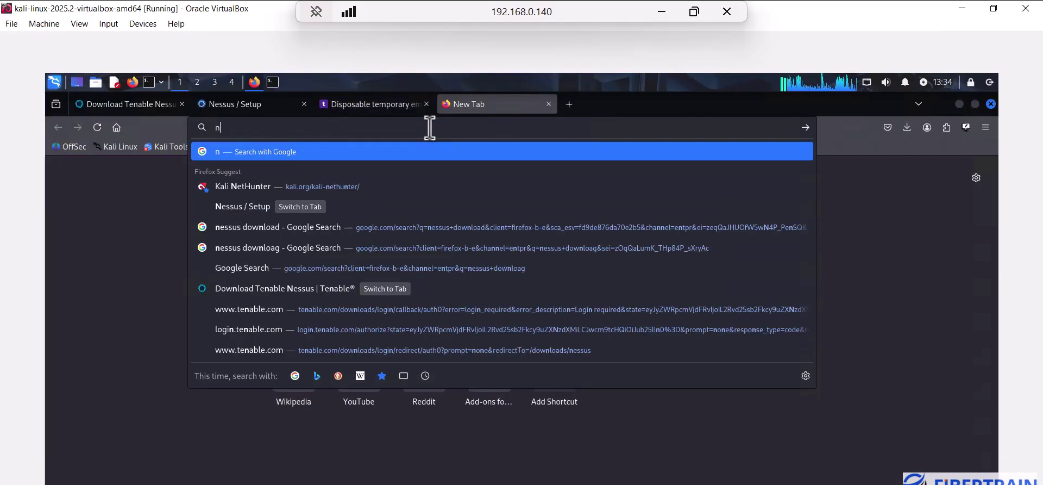
{"action": "type", "text": "es"}
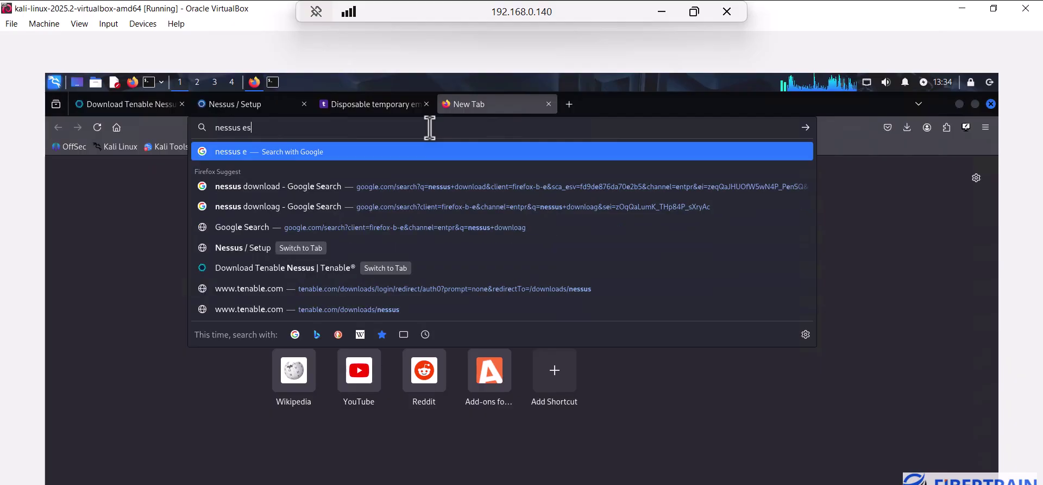
{"action": "type", "text": "sential"}
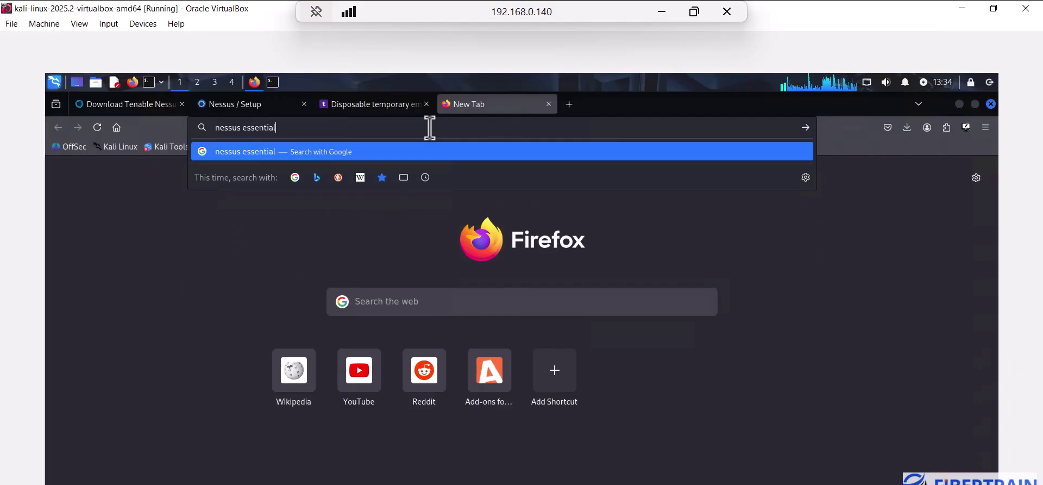
{"action": "key", "text": "Return"}
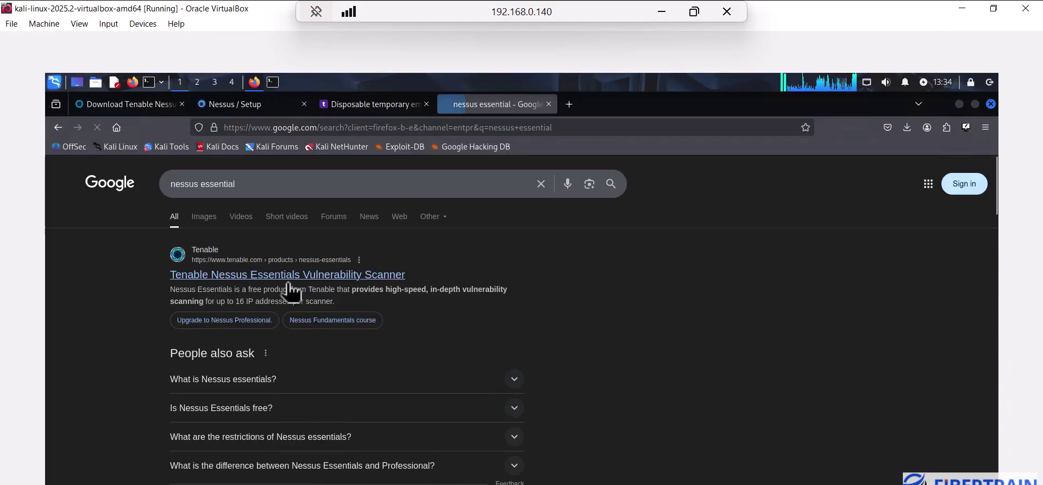
{"action": "left_click", "coordinate": [258, 276]}
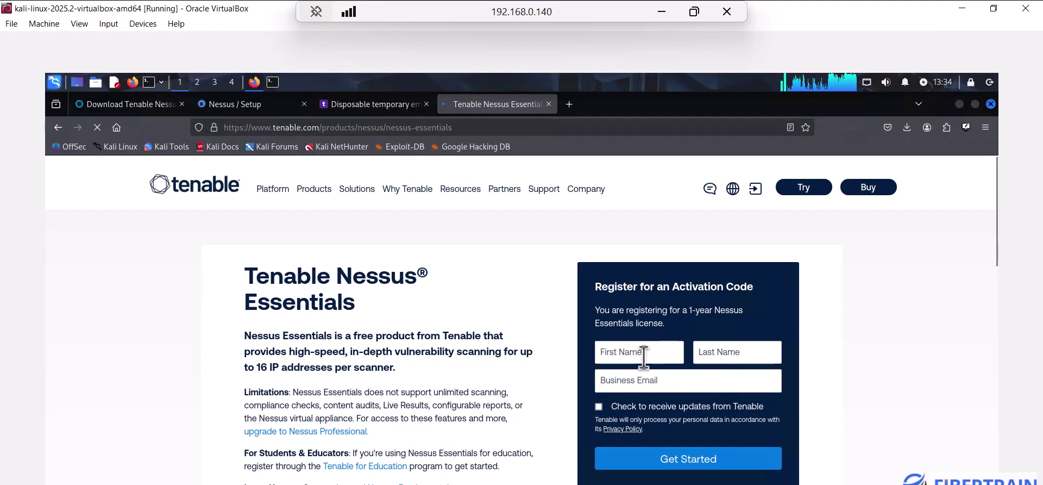
Fill in the First Name and Last Name fields of the registration form
{"action": "left_click", "coordinate": [644, 356]}
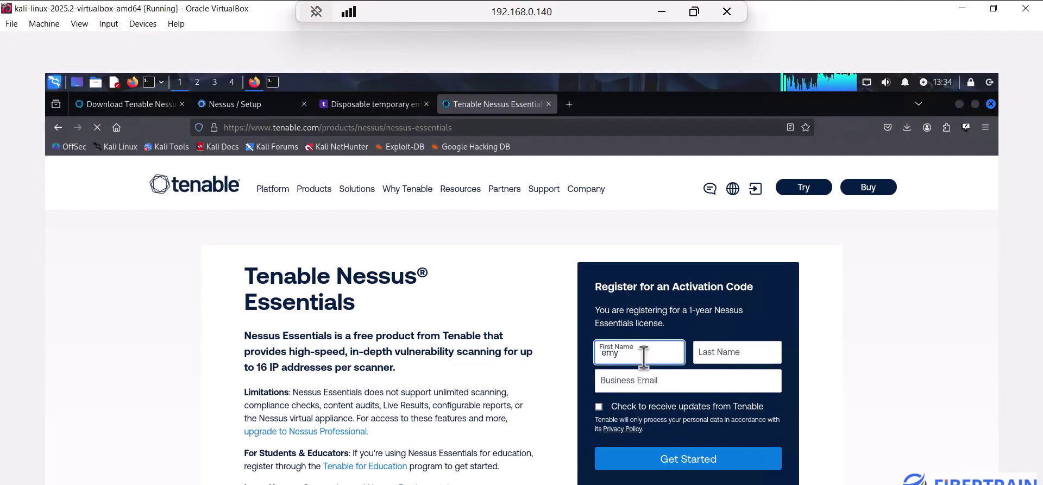
{"action": "left_click", "coordinate": [747, 350]}
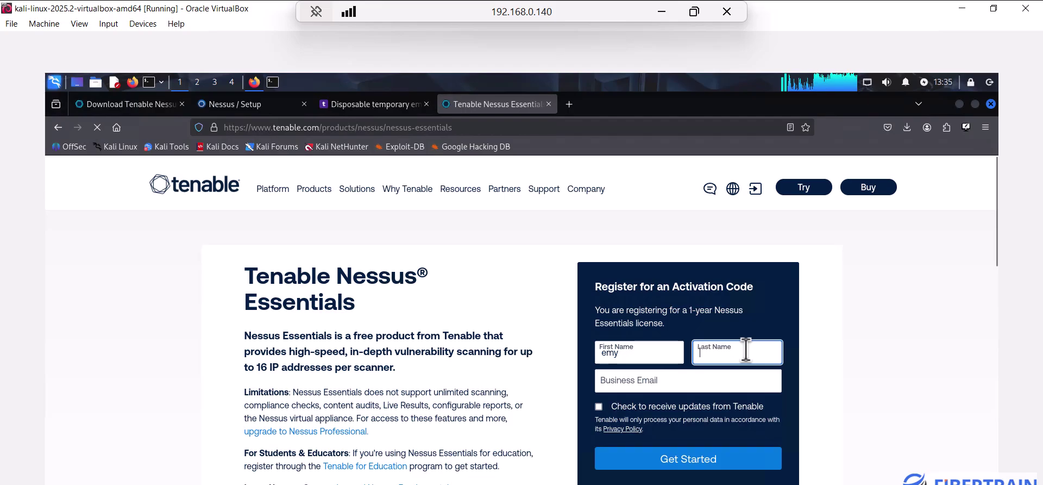
{"action": "left_click", "coordinate": [676, 383]}
Copy the temporary email into Business Email and submit with Get Started
{"action": "left_click", "coordinate": [373, 104]}
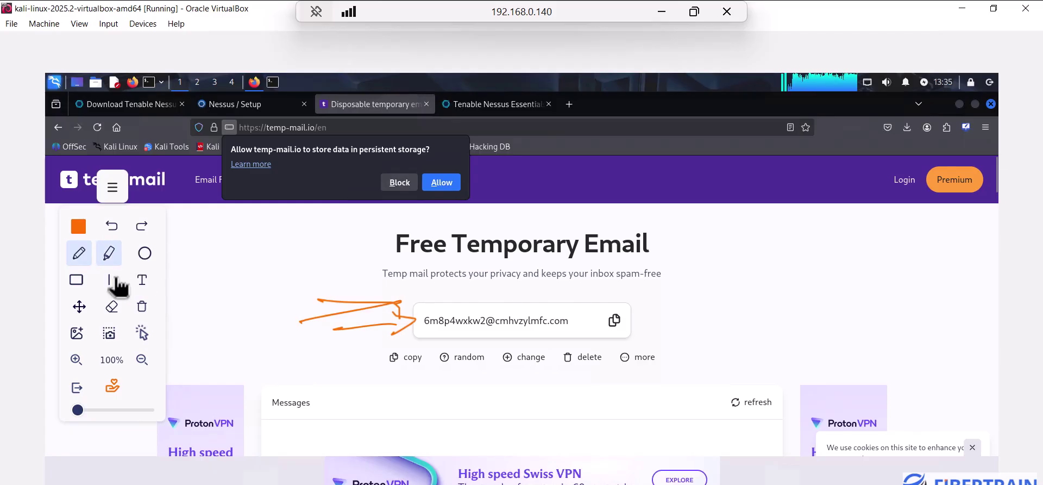
{"action": "left_click", "coordinate": [142, 332]}
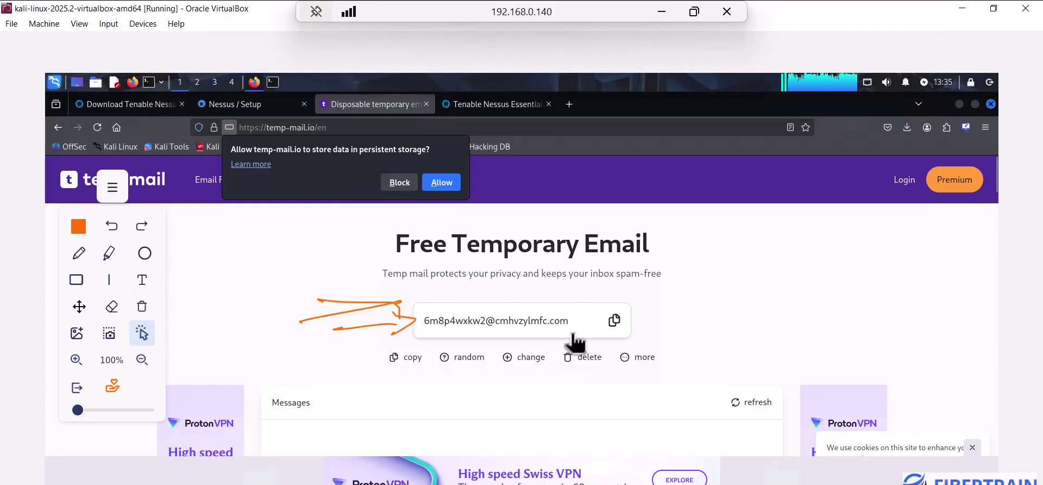
{"action": "left_click", "coordinate": [614, 320]}
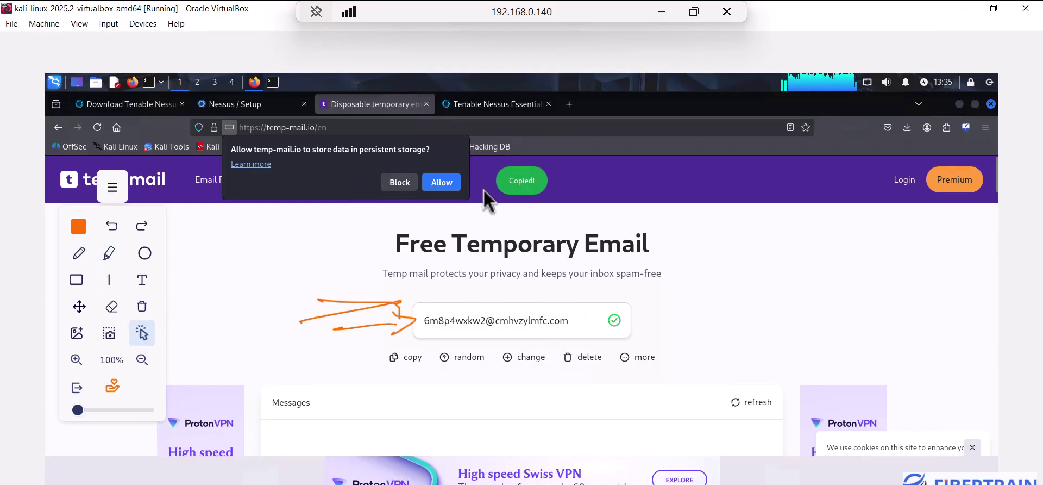
{"action": "left_click", "coordinate": [494, 104]}
{"action": "left_click", "coordinate": [661, 382]}
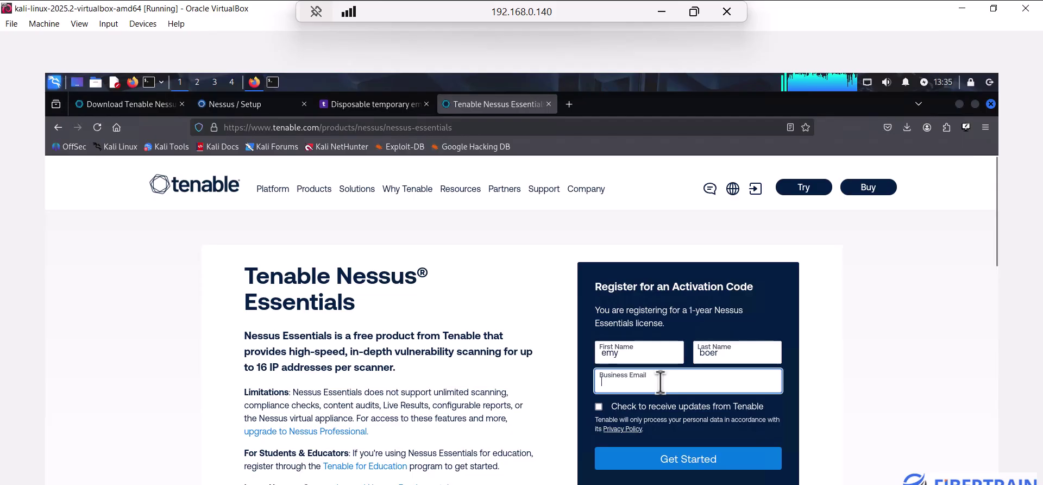
{"action": "key", "text": "ctrl+v"}
{"action": "left_click", "coordinate": [695, 459]}
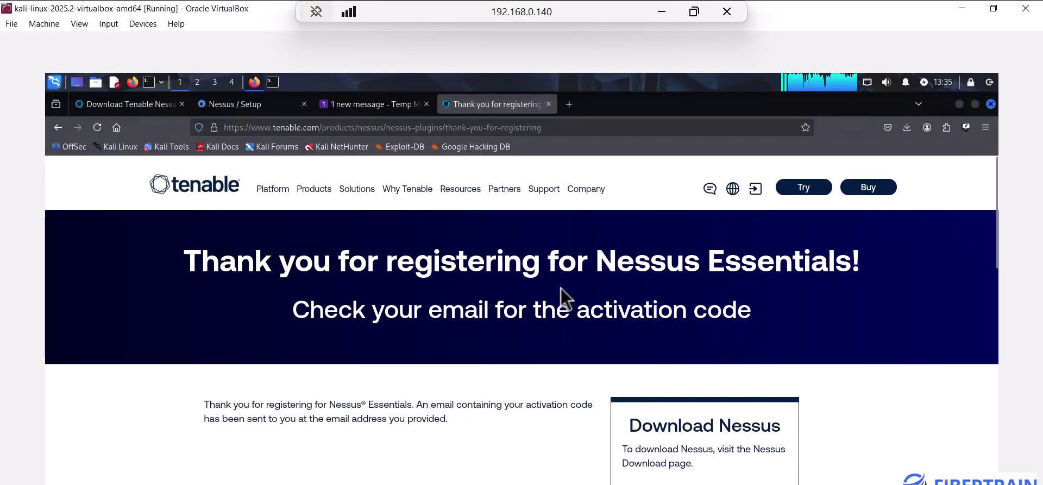
Open Tenable's welcome email in temp-mail.io and copy the Nessus Essentials activation code
{"action": "left_click", "coordinate": [368, 112]}
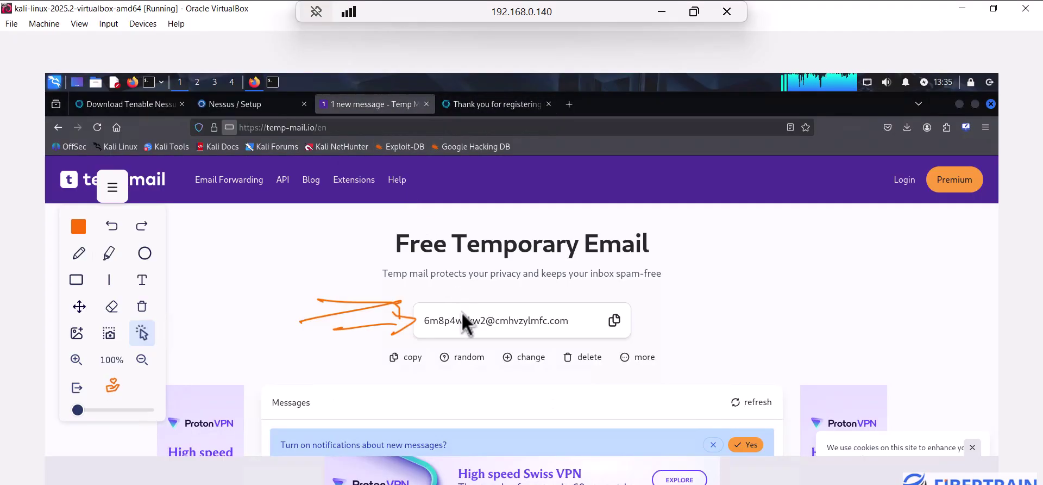
{"action": "scroll", "coordinate": [357, 381], "scroll_direction": "down", "scroll_amount": 2}
{"action": "scroll", "coordinate": [357, 375], "scroll_direction": "down", "scroll_amount": 4}
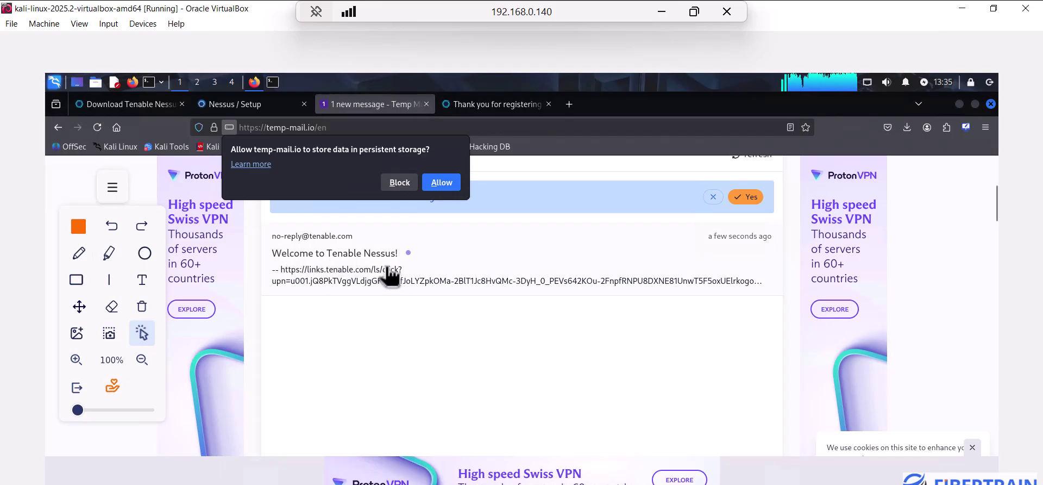
{"action": "left_click", "coordinate": [374, 282]}
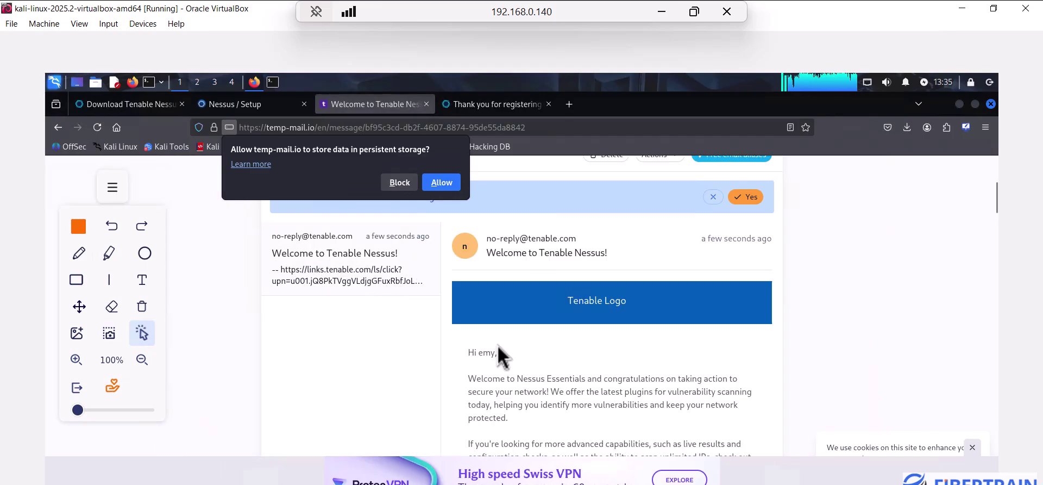
{"action": "scroll", "coordinate": [526, 362], "scroll_direction": "down", "scroll_amount": 2}
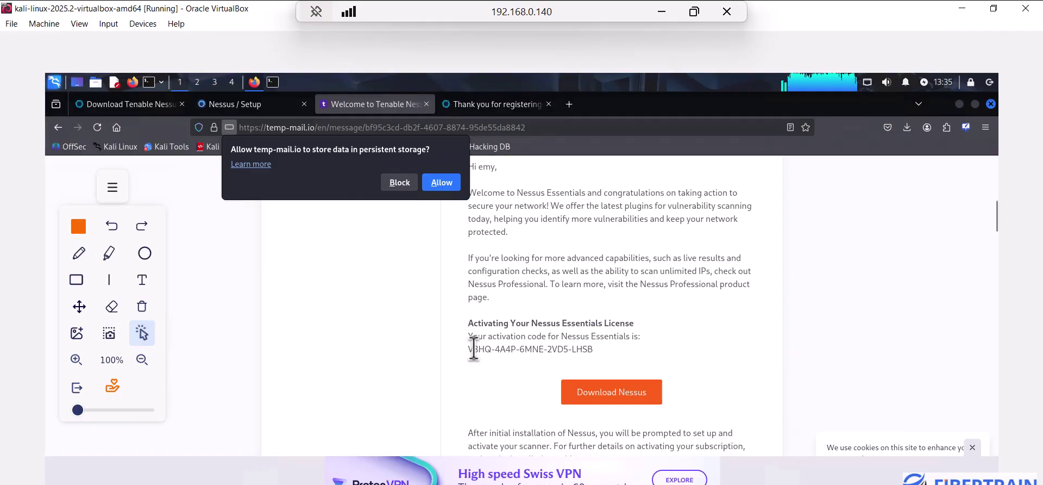
{"action": "left_click_drag", "start_coordinate": [470, 349], "coordinate": [598, 350]}
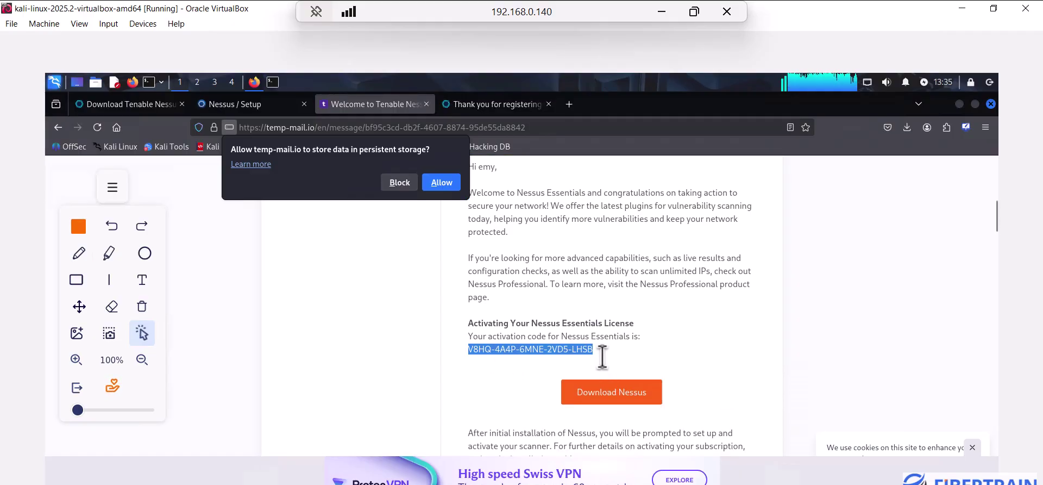
{"action": "right_click", "coordinate": [602, 357]}
{"action": "left_click", "coordinate": [605, 360]}
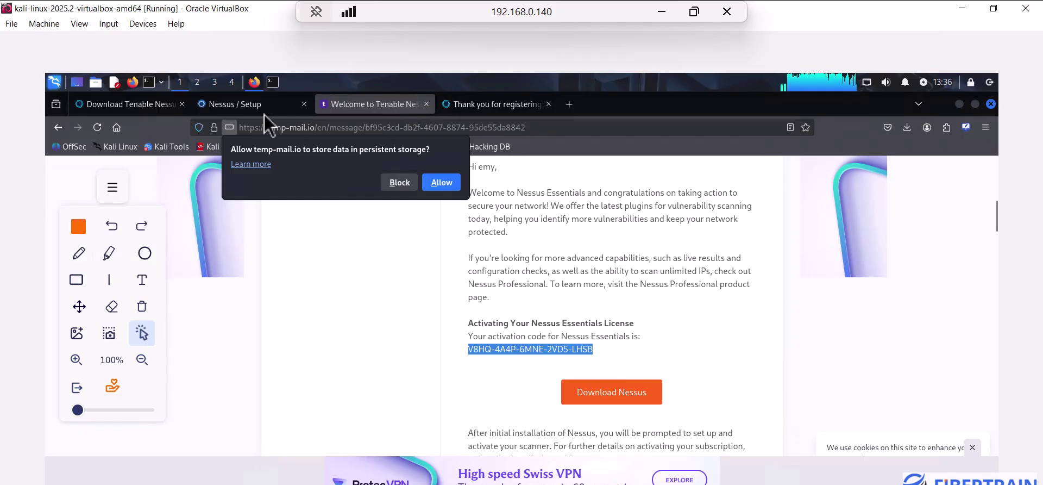
From the Register Nessus page, open Tenable's Offline Registration page in a new tab
{"action": "left_click", "coordinate": [244, 106]}
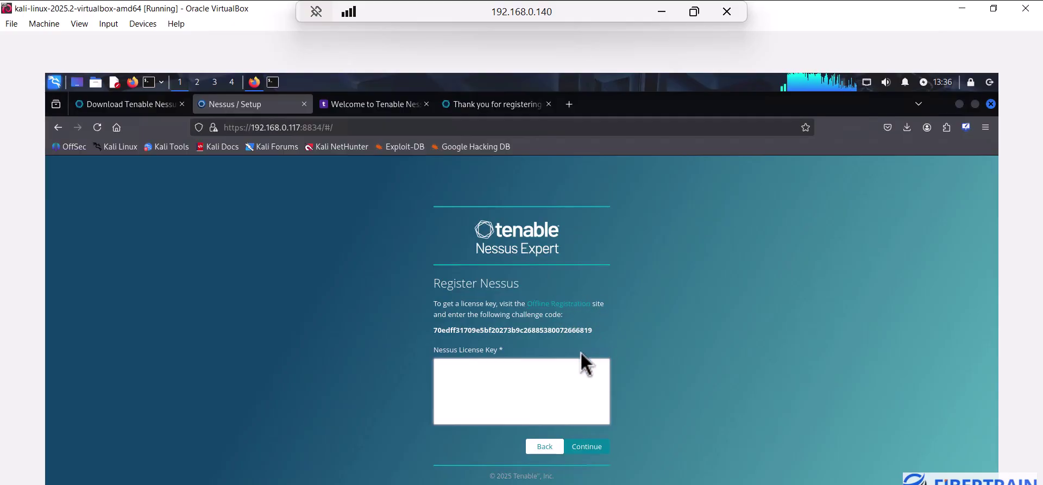
{"action": "left_click", "coordinate": [570, 306]}
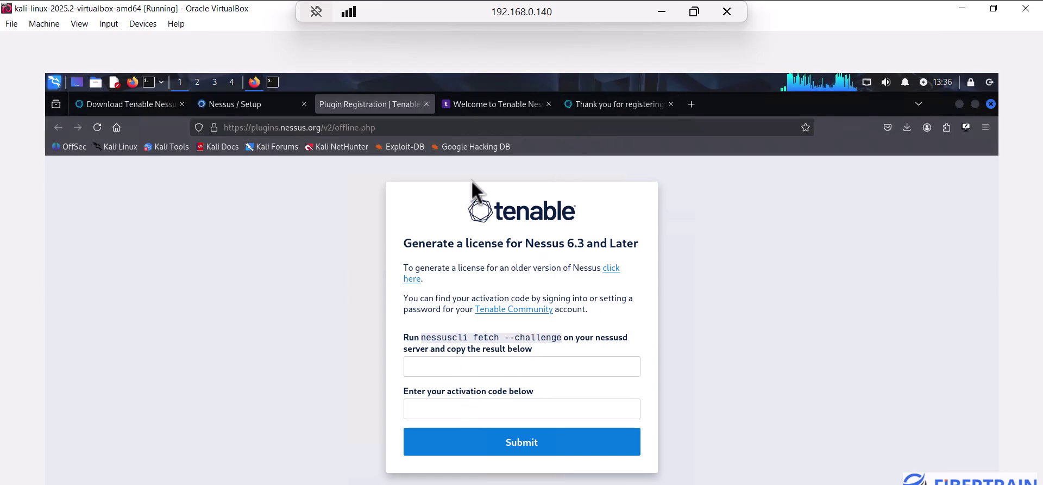
Copy the activation code from the email and paste it into the offline registration form
{"action": "left_click", "coordinate": [477, 106]}
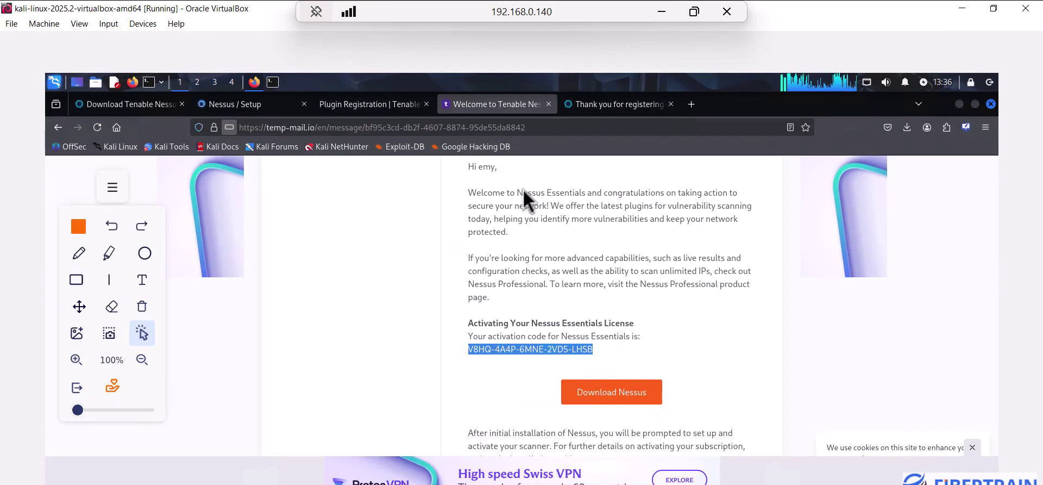
{"action": "right_click", "coordinate": [535, 350]}
{"action": "left_click", "coordinate": [568, 361]}
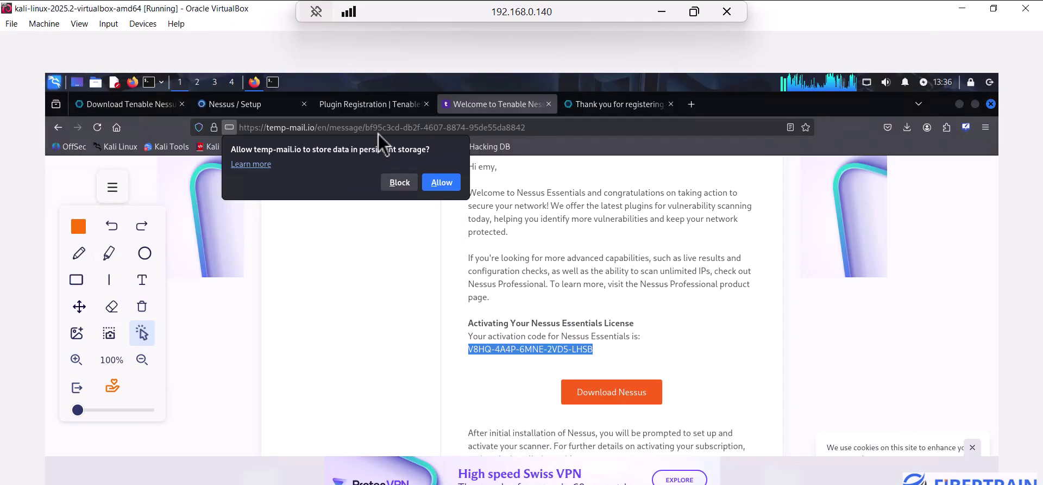
{"action": "left_click", "coordinate": [357, 108]}
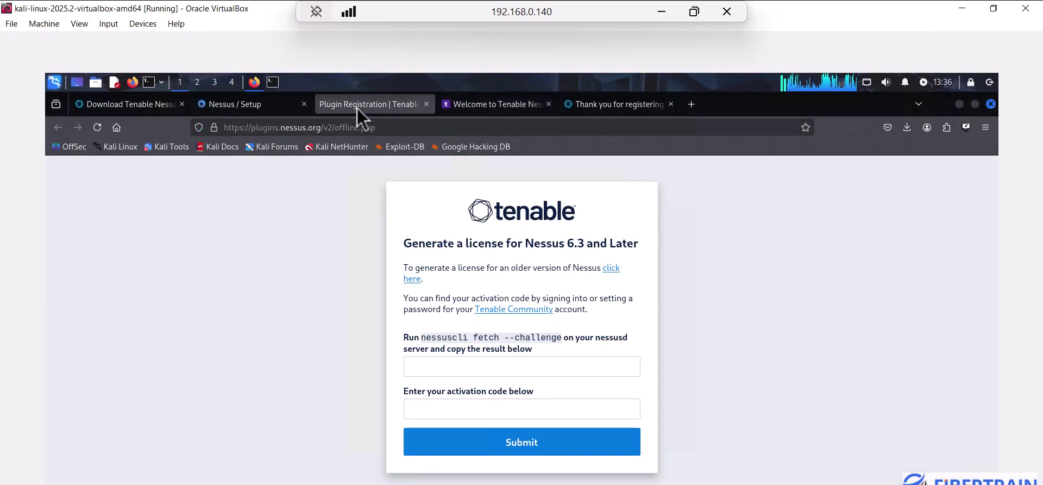
{"action": "left_click", "coordinate": [455, 408]}
{"action": "key", "text": "ctrl+v"}
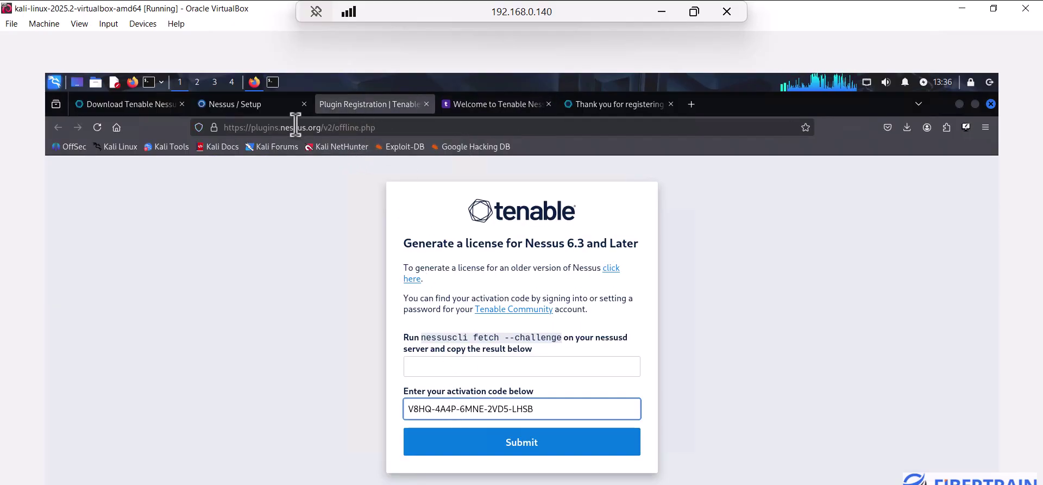
Copy the Nessus challenge code into the challenge field and submit to get plugin download links
{"action": "left_click", "coordinate": [243, 112]}
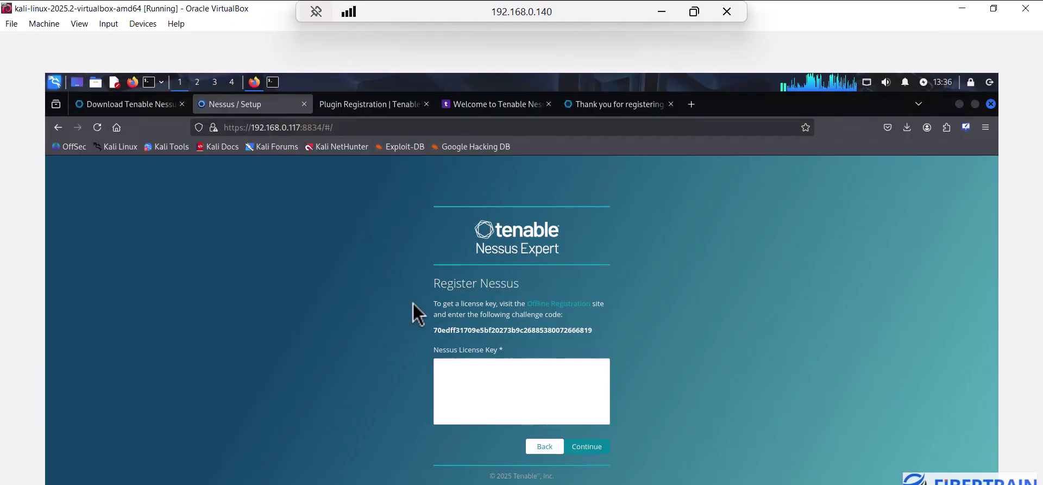
{"action": "left_click_drag", "start_coordinate": [594, 331], "coordinate": [435, 330]}
{"action": "right_click", "coordinate": [450, 332]}
{"action": "left_click", "coordinate": [480, 343]}
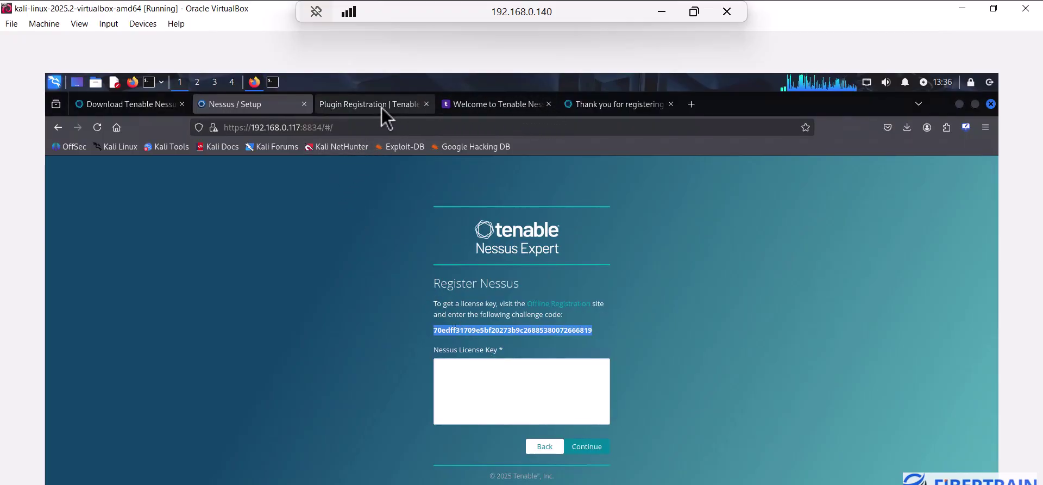
{"action": "left_click", "coordinate": [351, 108]}
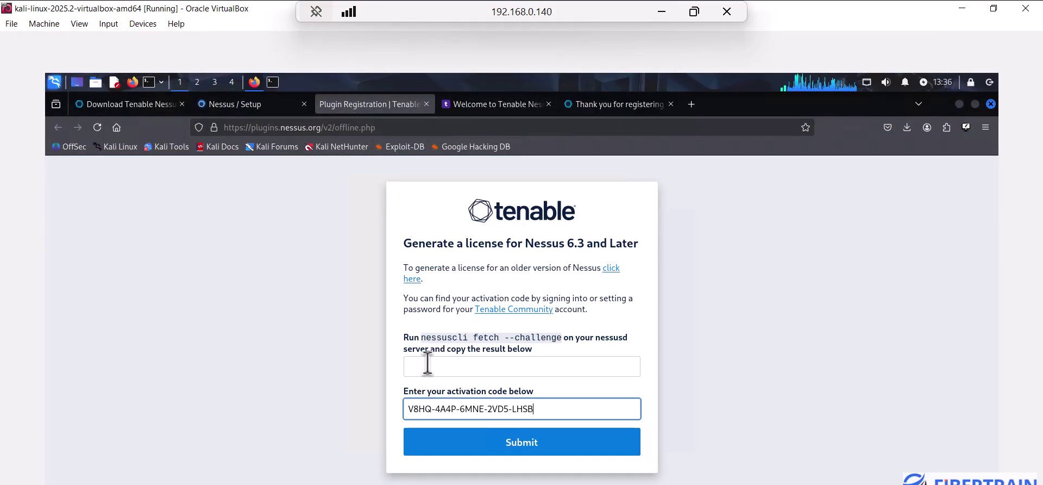
{"action": "left_click", "coordinate": [445, 366]}
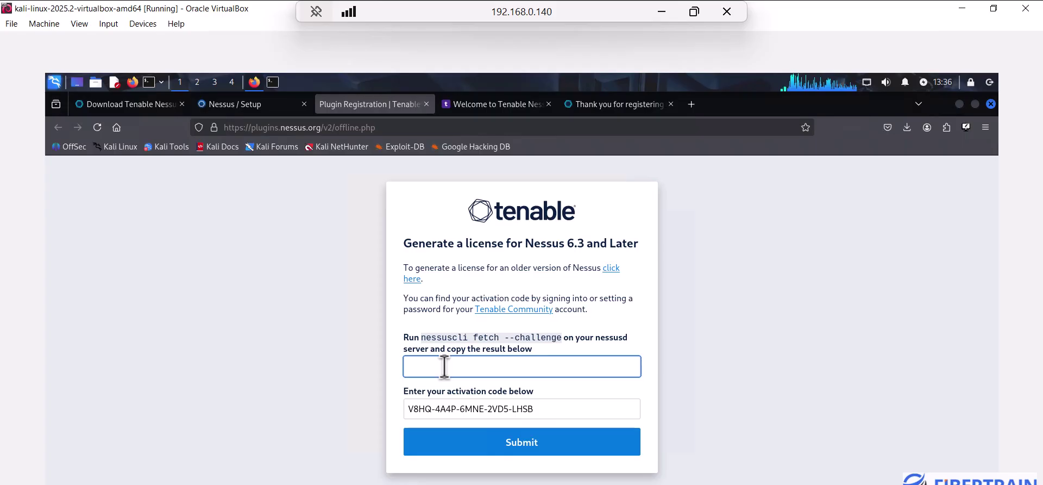
{"action": "key", "text": "ctrl+v"}
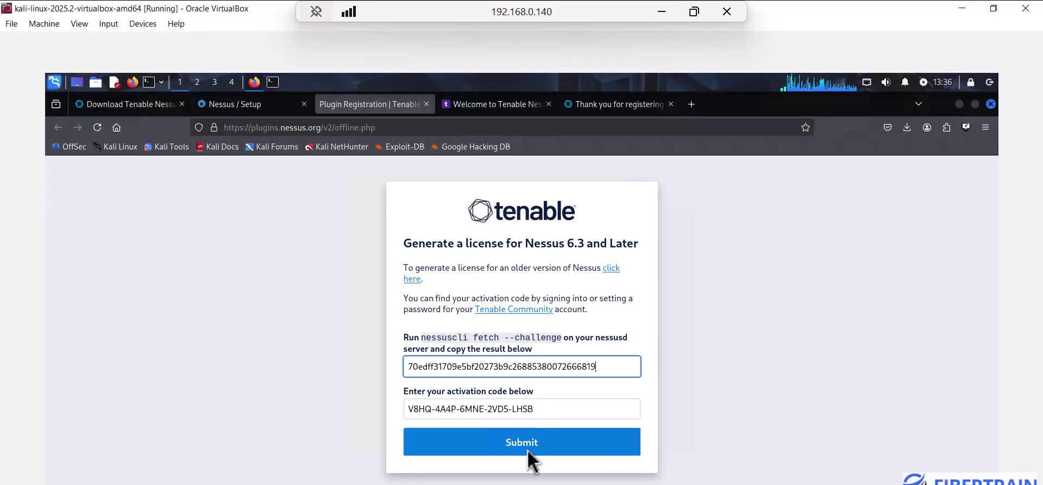
{"action": "left_click", "coordinate": [528, 450]}
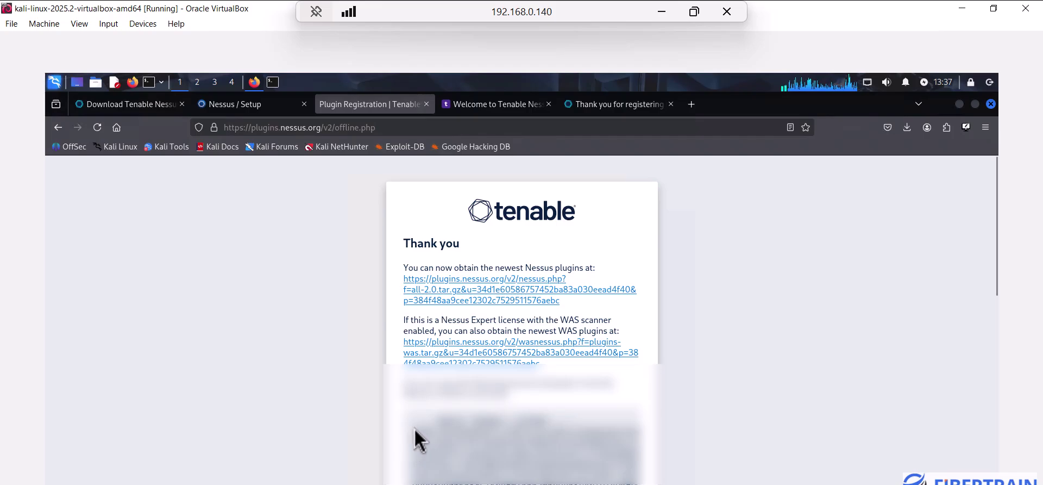
{"action": "left_click", "coordinate": [965, 128]}
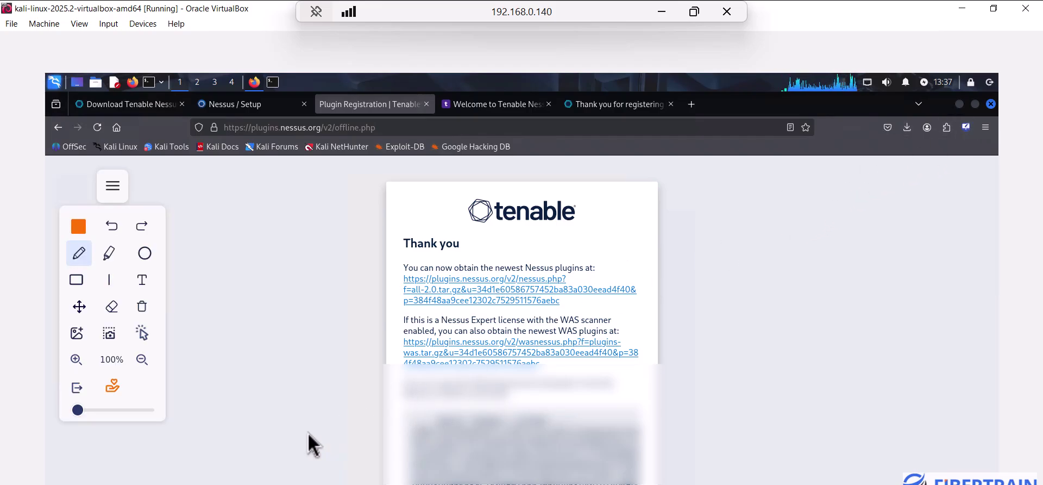
{"action": "mouse_move", "coordinate": [237, 453]}
{"action": "left_mouse_down"}
{"action": "mouse_move", "coordinate": [385, 451]}
{"action": "mouse_move", "coordinate": [361, 470]}
{"action": "left_mouse_up"}
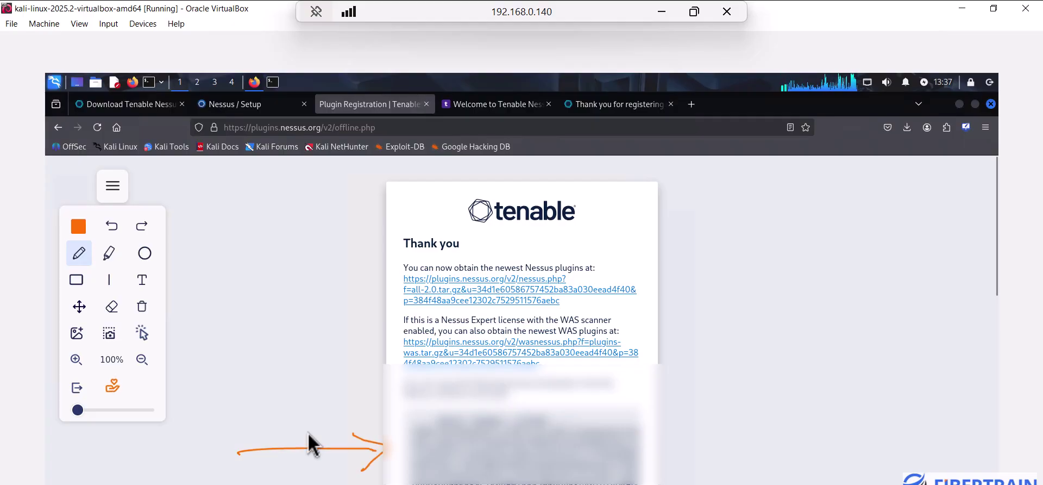
Paste the generated Tenable license block into the Nessus License Key field and continue
{"action": "left_click", "coordinate": [242, 110]}
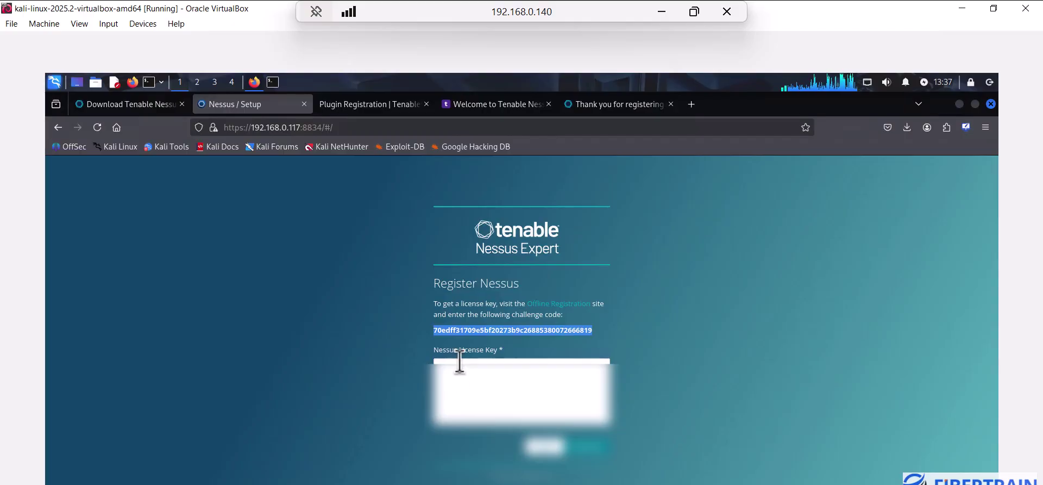
{"action": "left_click", "coordinate": [362, 106]}
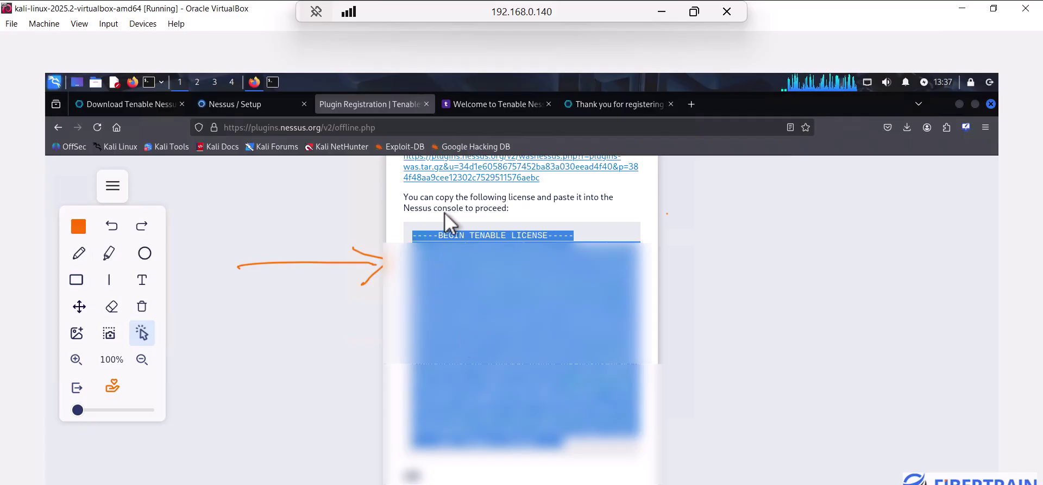
{"action": "left_click", "coordinate": [249, 101]}
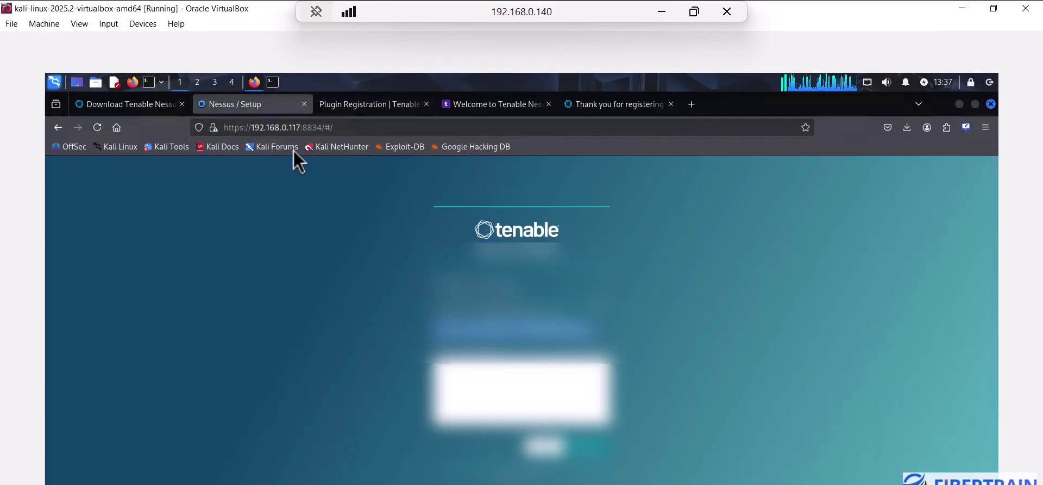
{"action": "left_click", "coordinate": [461, 374]}
{"action": "key", "text": "ctrl+v"}
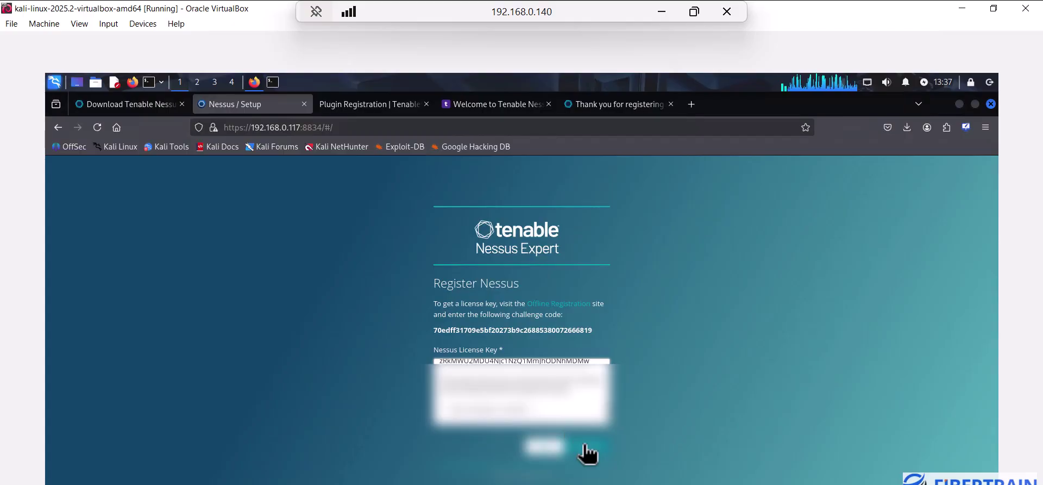
{"action": "left_click", "coordinate": [585, 448]}
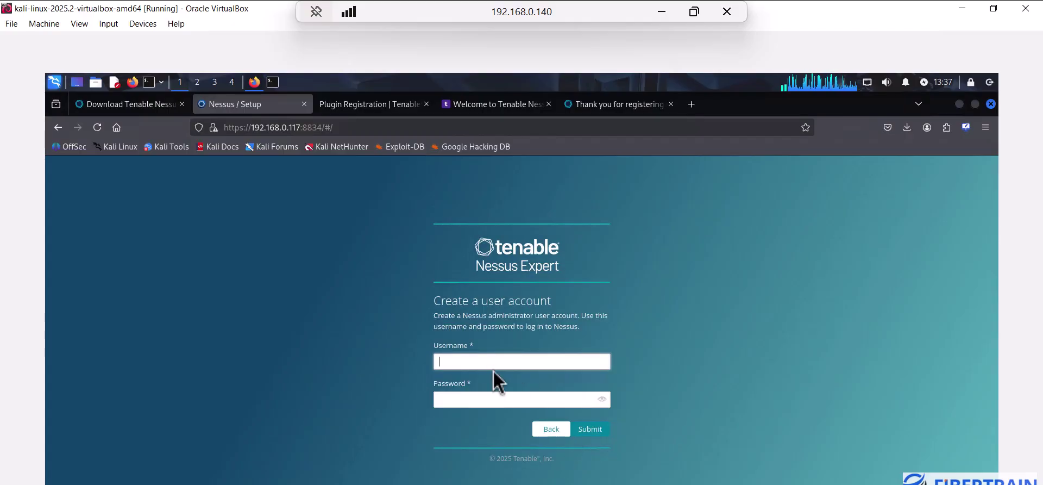
Create the Nessus account with username admin and a password, saving the login in Firefox
{"action": "left_click", "coordinate": [442, 363]}
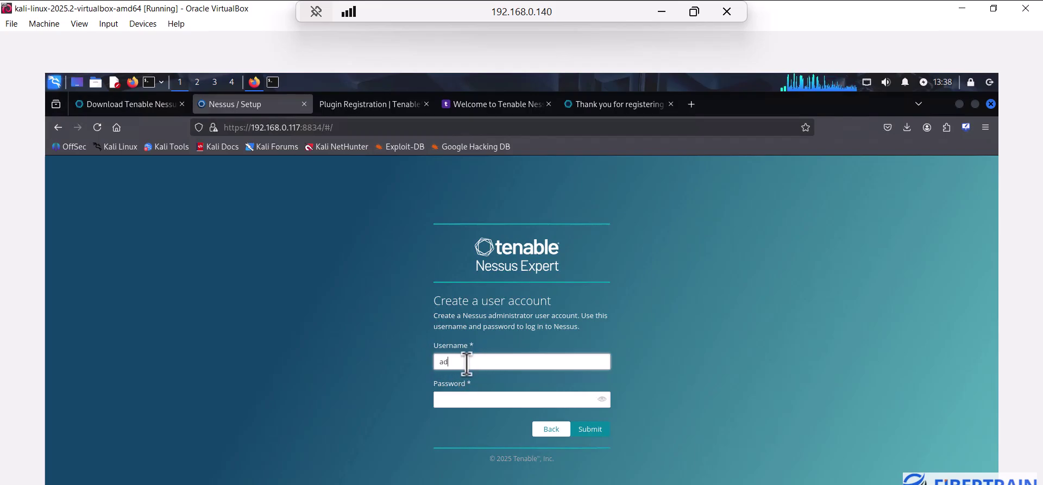
{"action": "key", "text": "Tab"}
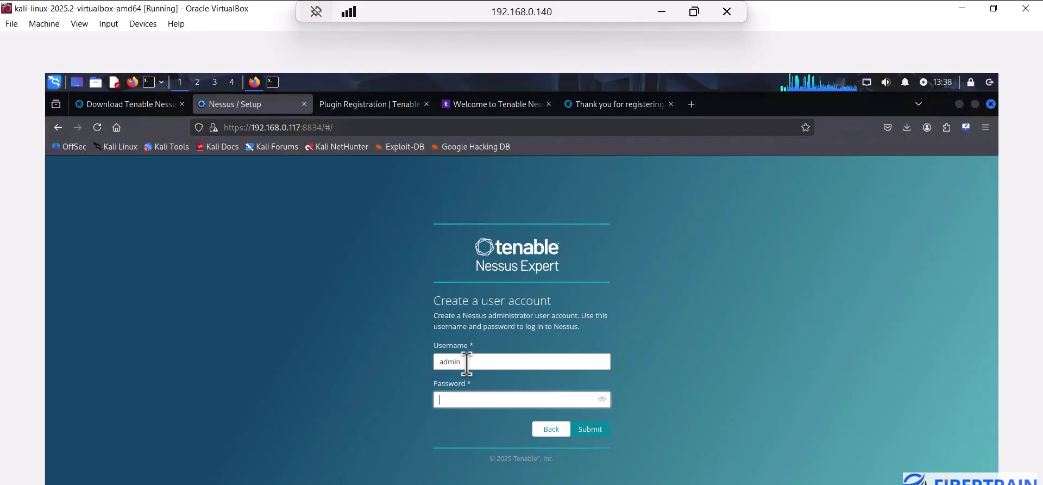
{"action": "type", "text": "*******"}
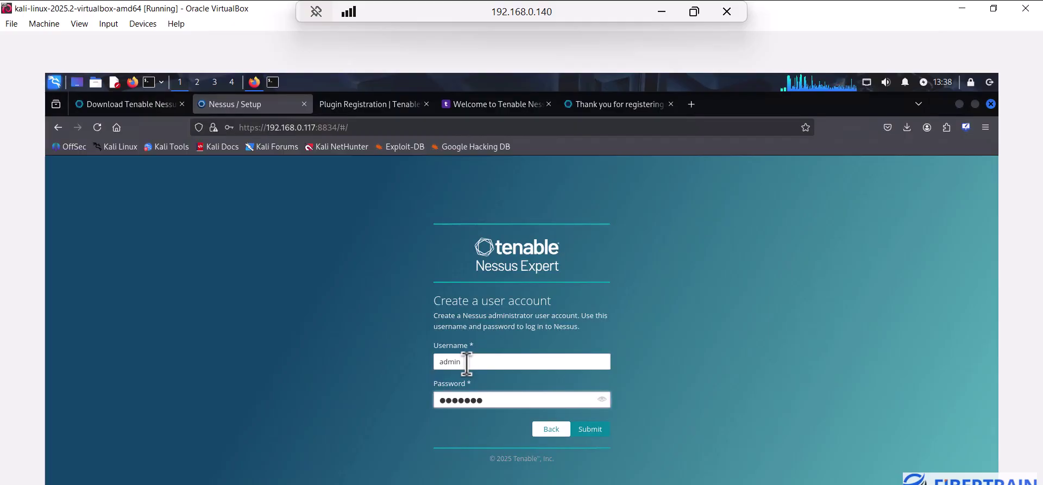
{"action": "left_click", "coordinate": [592, 430]}
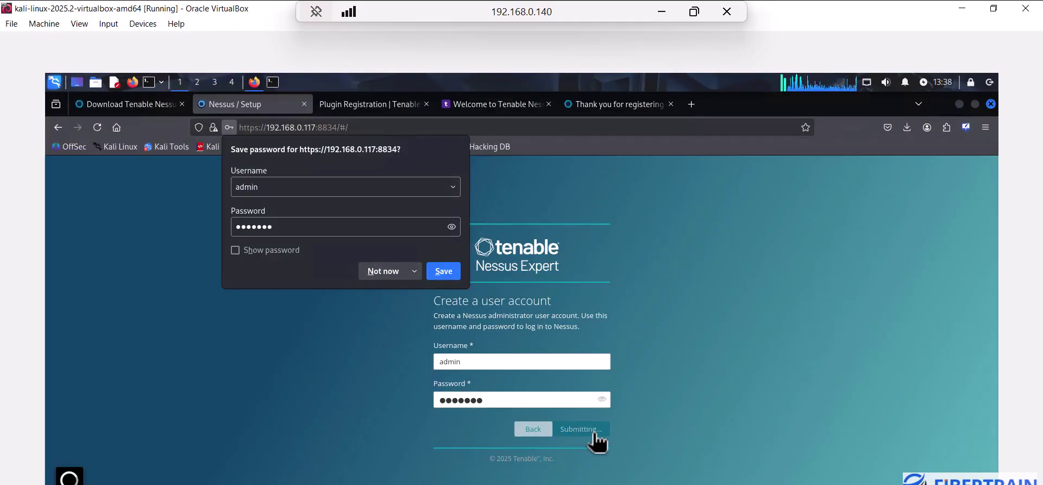
{"action": "key", "text": "Return"}
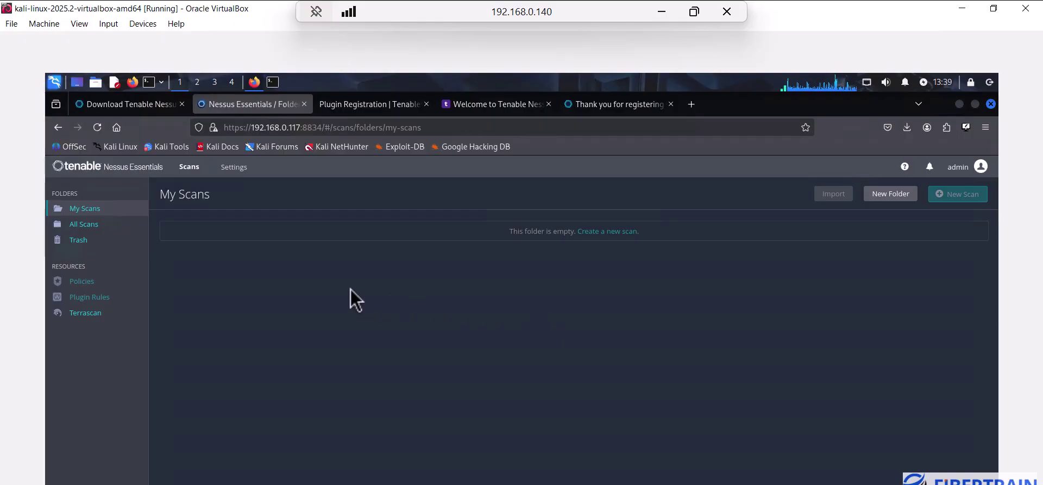
In Nessus Software Update settings, choose 'Update all components' daily and save
{"action": "left_click", "coordinate": [235, 172]}
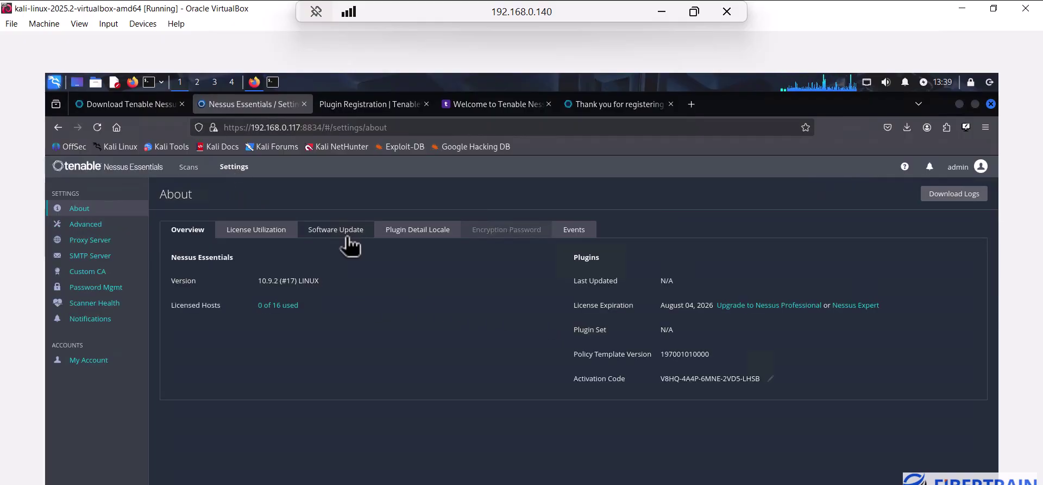
{"action": "left_click", "coordinate": [343, 231]}
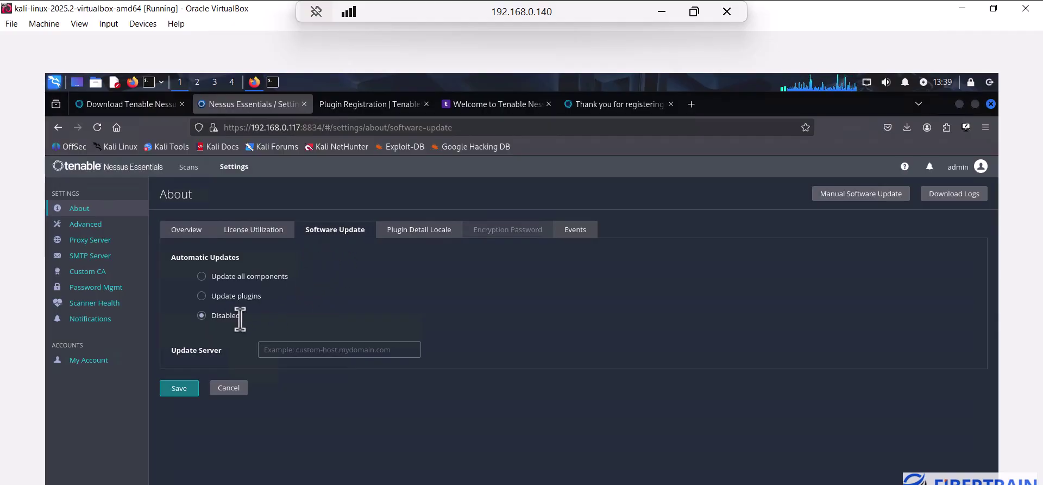
{"action": "left_click", "coordinate": [201, 276]}
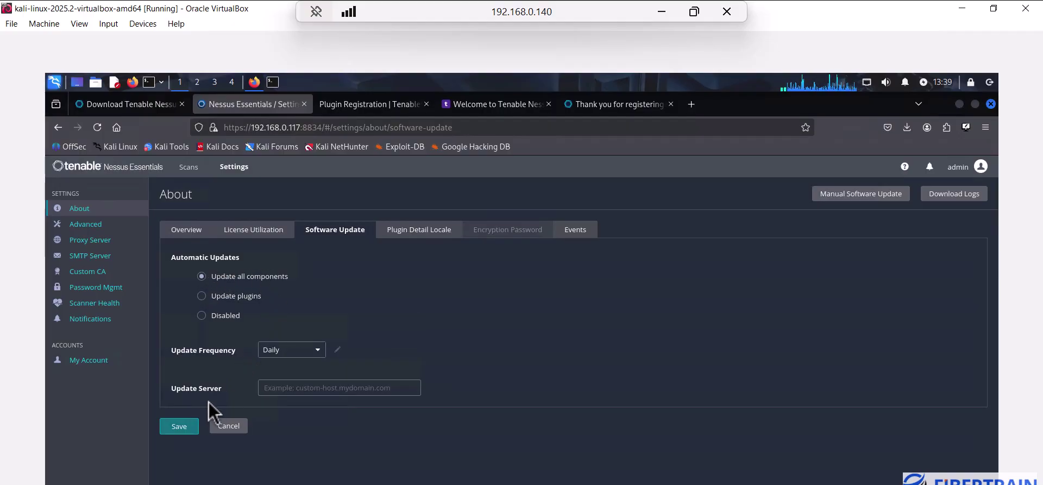
{"action": "left_click", "coordinate": [186, 427]}
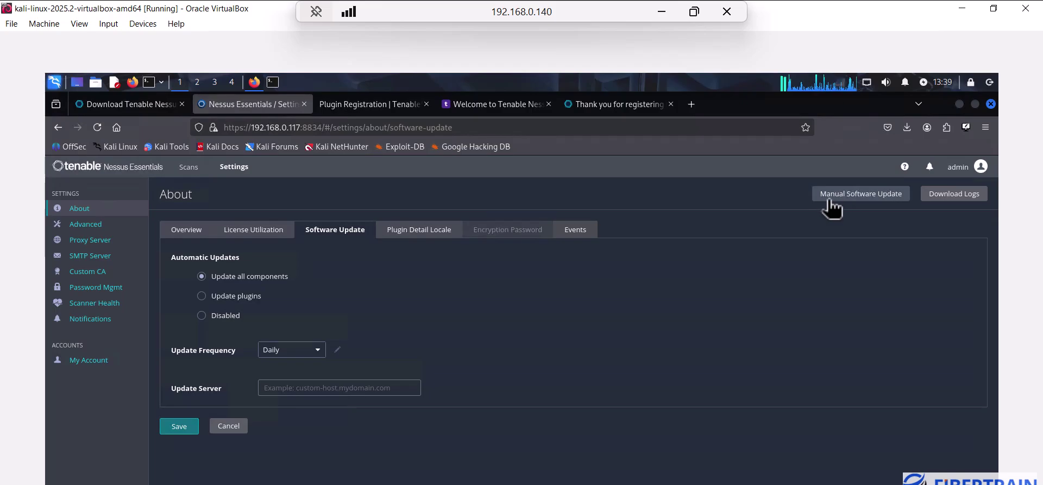
{"action": "left_click", "coordinate": [872, 194]}
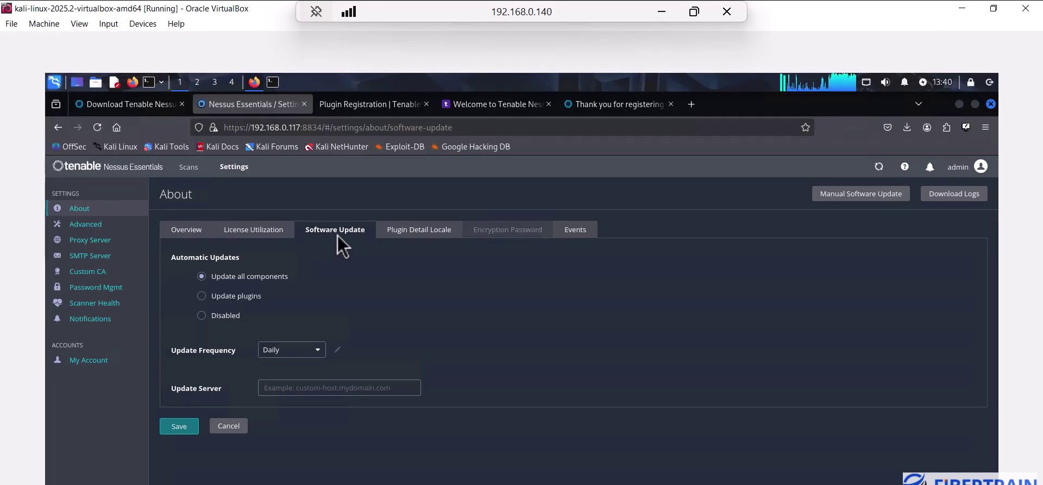
Run a manual update of all components and check the Events log for the plugin download
{"action": "left_click", "coordinate": [848, 196]}
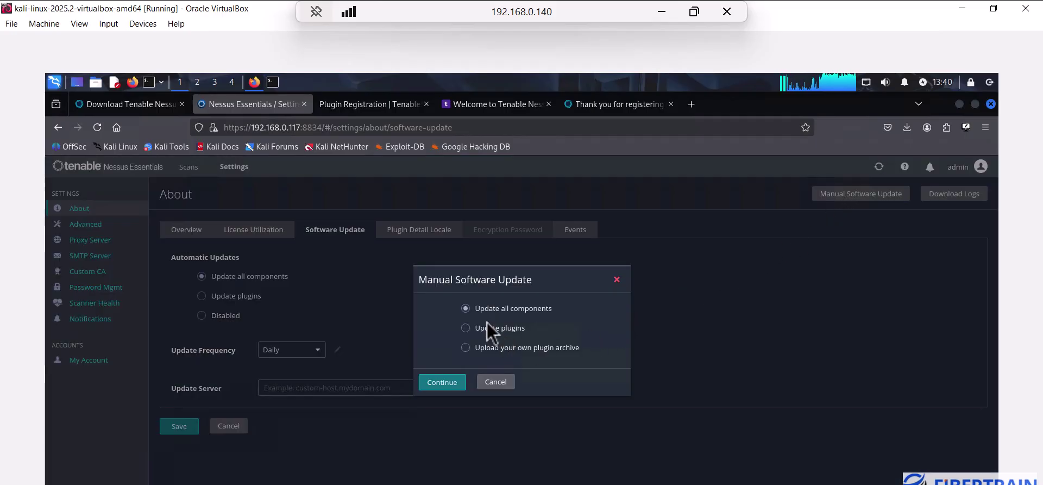
{"action": "left_click", "coordinate": [449, 387]}
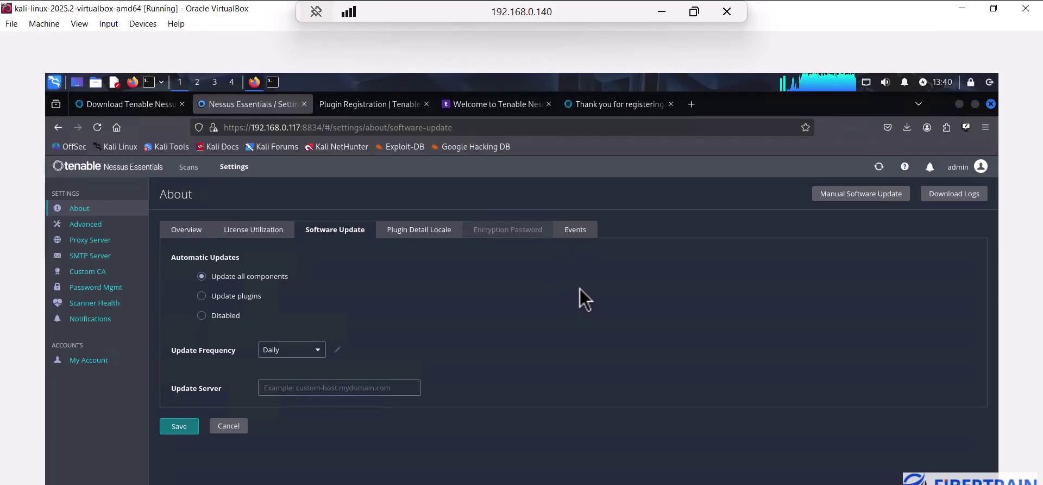
{"action": "left_click", "coordinate": [573, 228]}
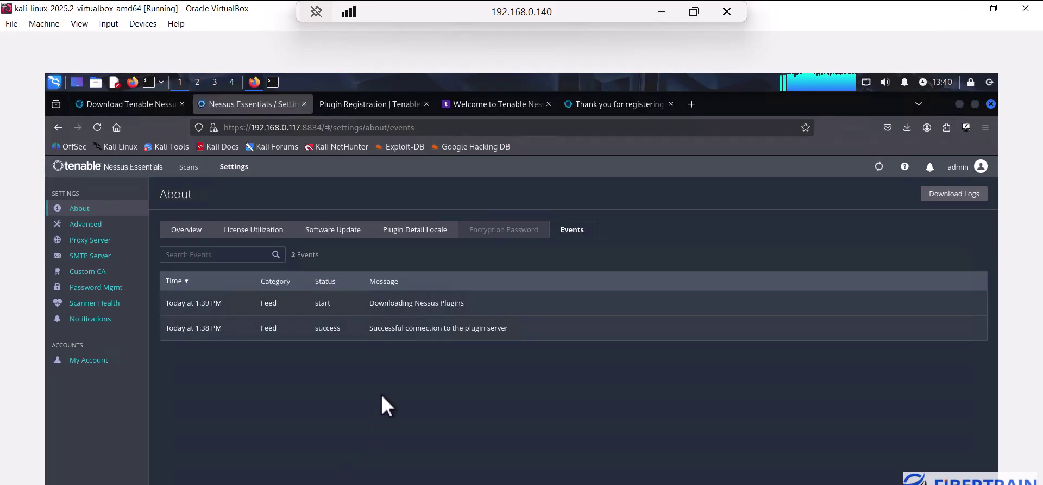
Download the all-2.0.tar.gz plugin archive from the offline Plugin Registration page
{"action": "left_click", "coordinate": [373, 109]}
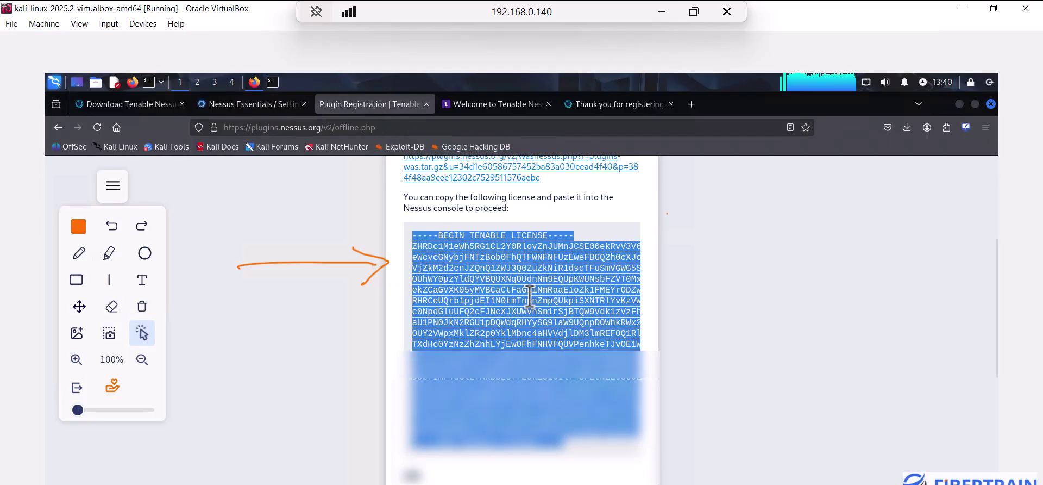
{"action": "scroll", "coordinate": [577, 326], "scroll_direction": "up", "scroll_amount": 3}
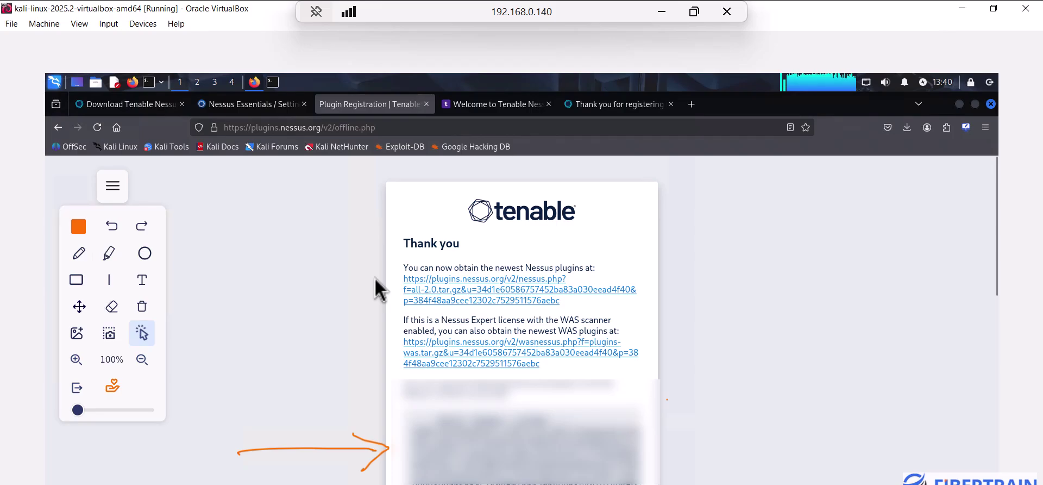
{"action": "left_click", "coordinate": [79, 253]}
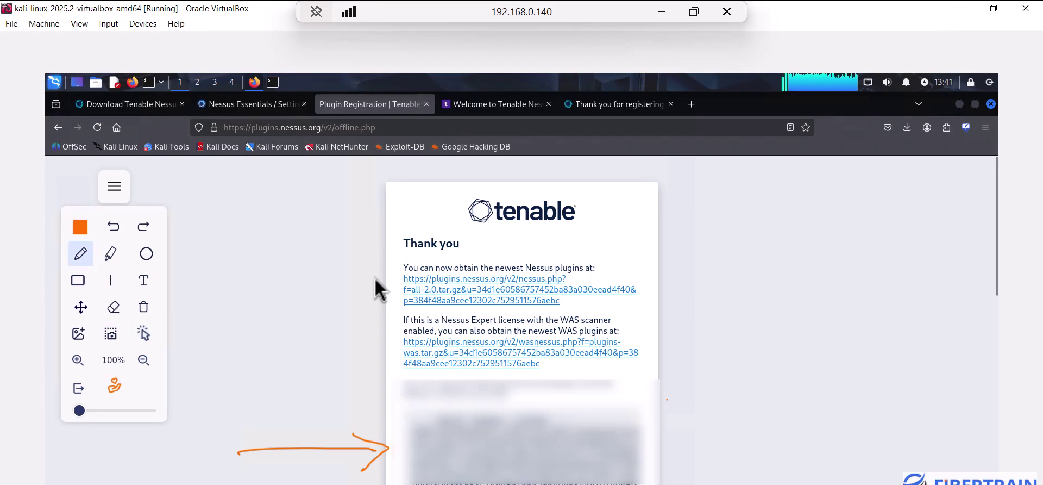
{"action": "left_click_drag", "start_coordinate": [253, 279], "coordinate": [377, 279]}
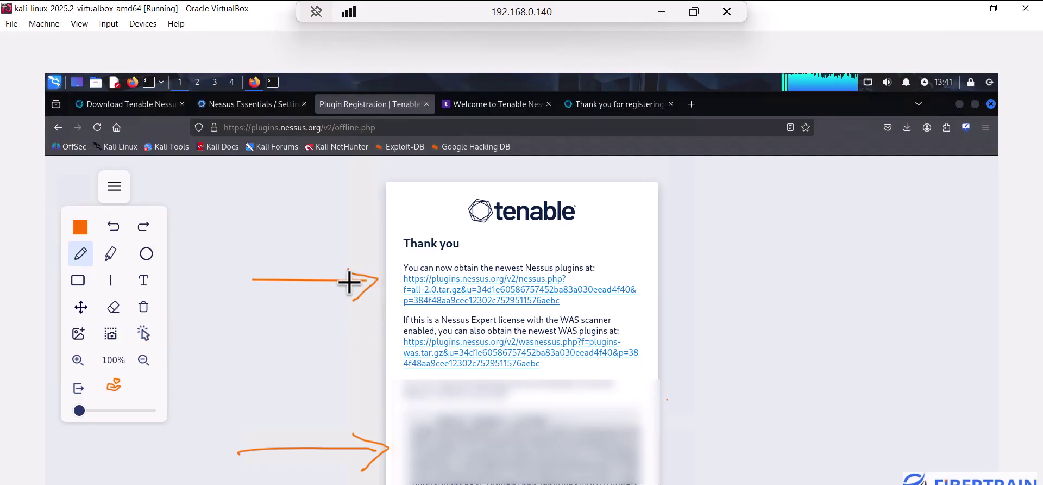
{"action": "left_click", "coordinate": [144, 333]}
{"action": "left_click", "coordinate": [438, 287]}
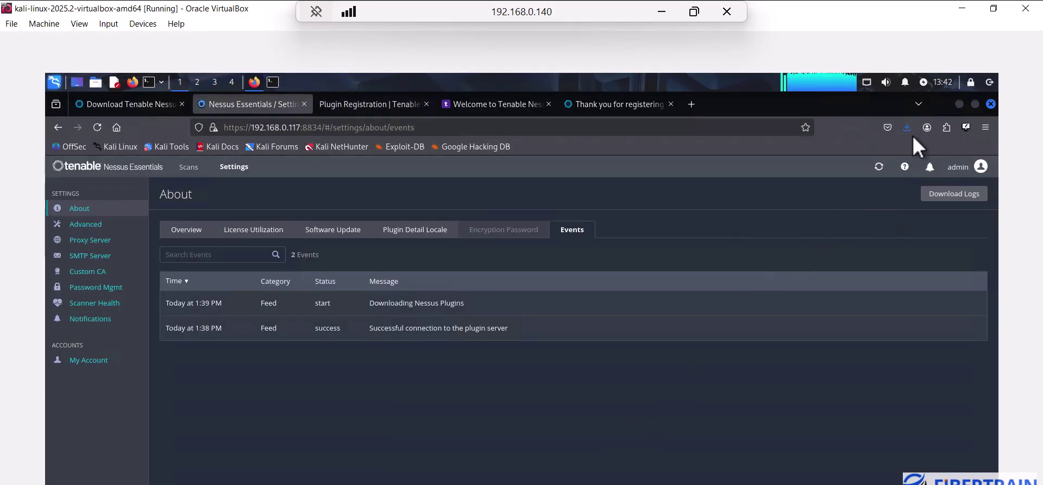
Confirm the 661 MB plugin archive finished downloading and return to Nessus Software Update
{"action": "left_click", "coordinate": [908, 132]}
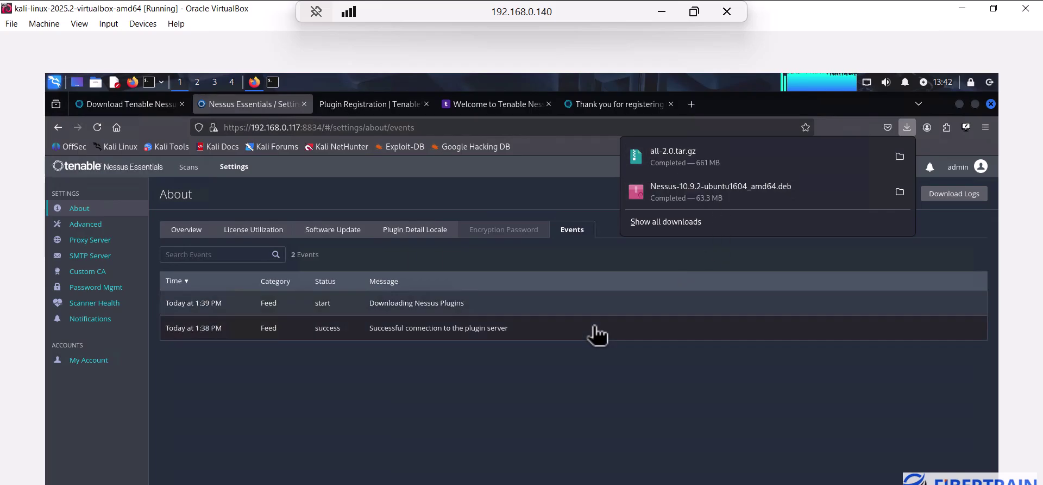
{"action": "left_click", "coordinate": [539, 401]}
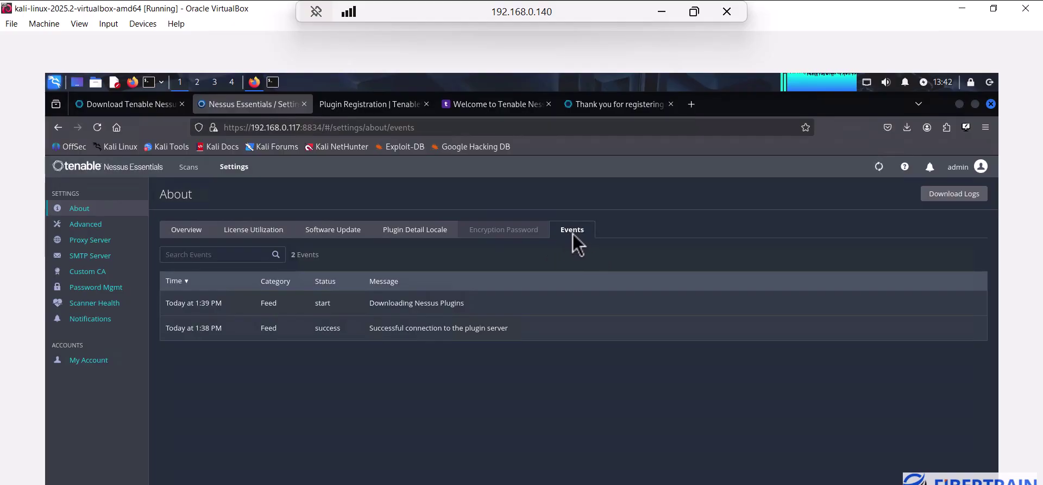
{"action": "left_click", "coordinate": [334, 230]}
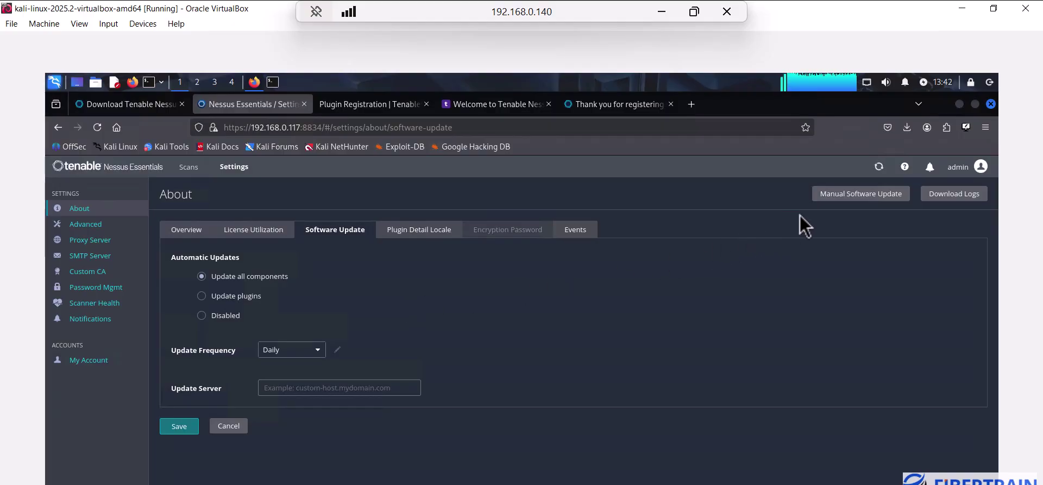
{"action": "left_click", "coordinate": [831, 195]}
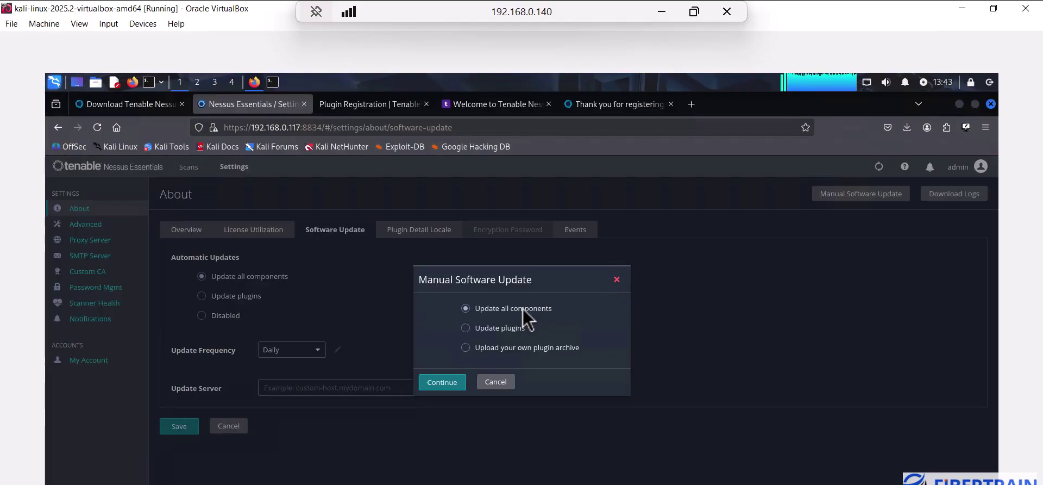
{"action": "left_click", "coordinate": [496, 381]}
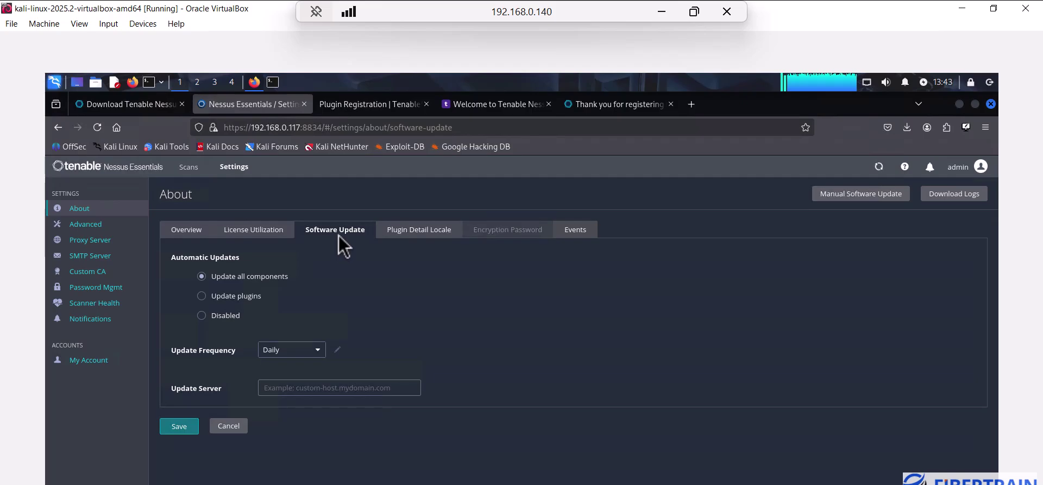
Choose 'Upload your own plugin archive' in Manual Software Update and continue
{"action": "left_click", "coordinate": [827, 196]}
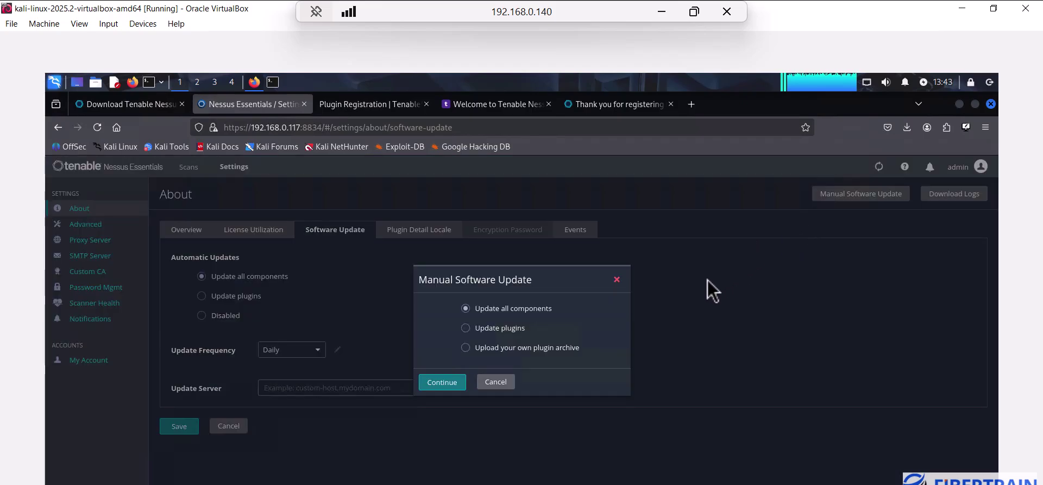
{"action": "left_click", "coordinate": [905, 131]}
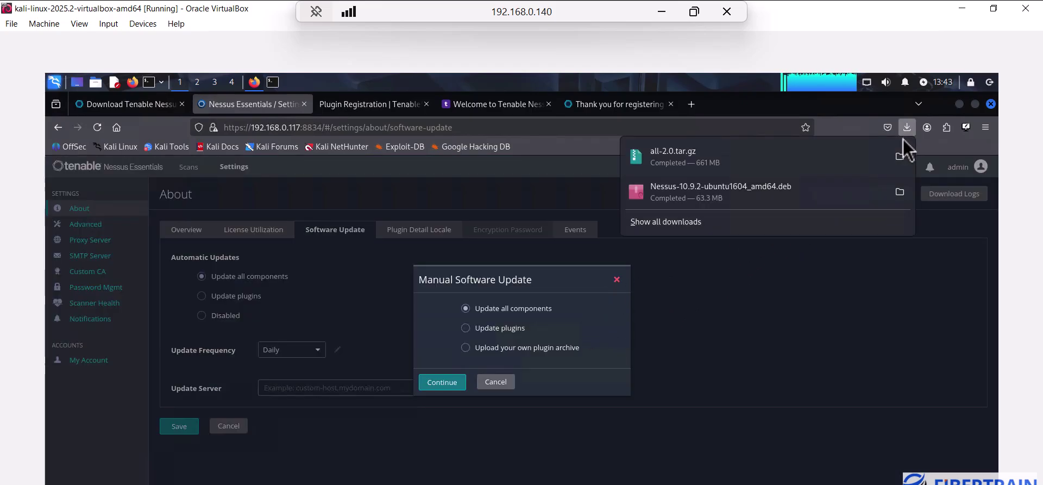
{"action": "left_click", "coordinate": [466, 348]}
{"action": "left_click", "coordinate": [465, 348]}
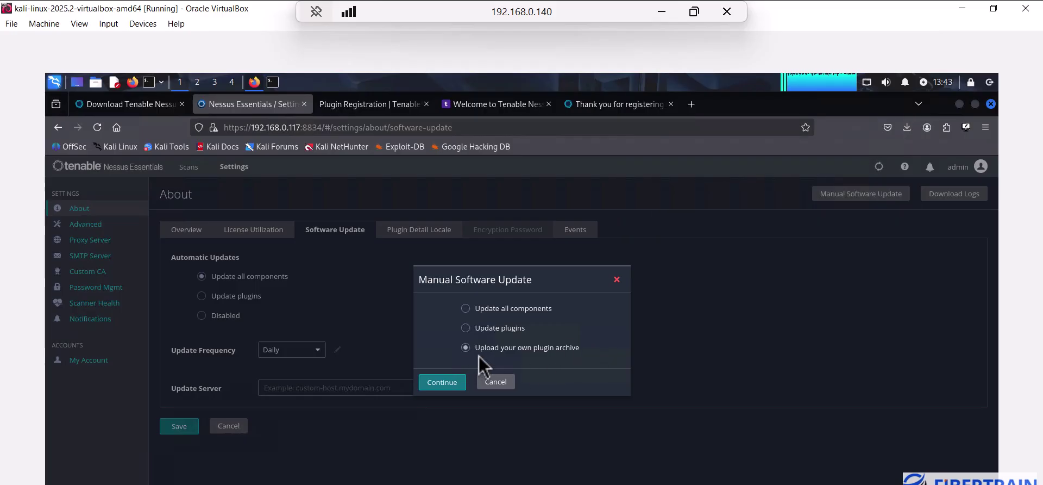
{"action": "left_click", "coordinate": [442, 383]}
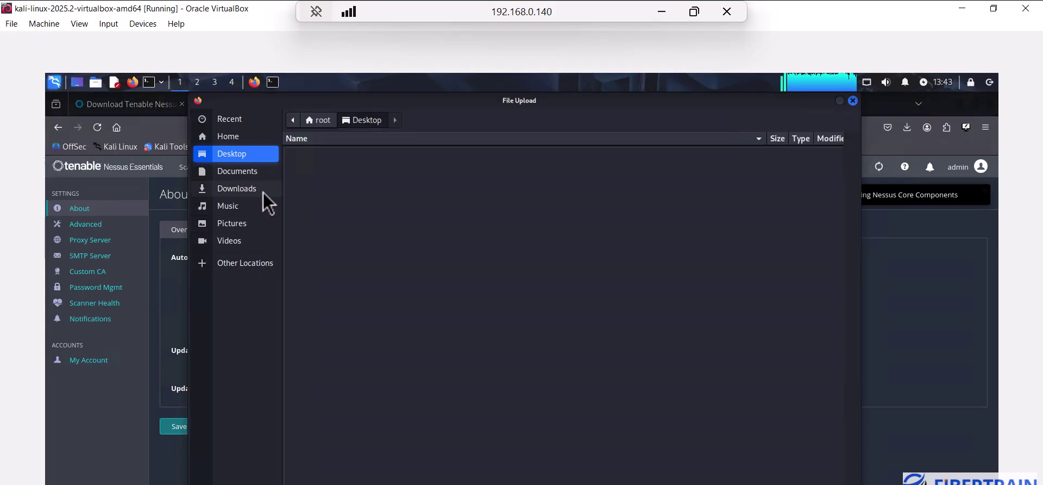
Upload all-2.0.tar.gz from the Downloads folder in the File Upload dialog
{"action": "left_click", "coordinate": [237, 190]}
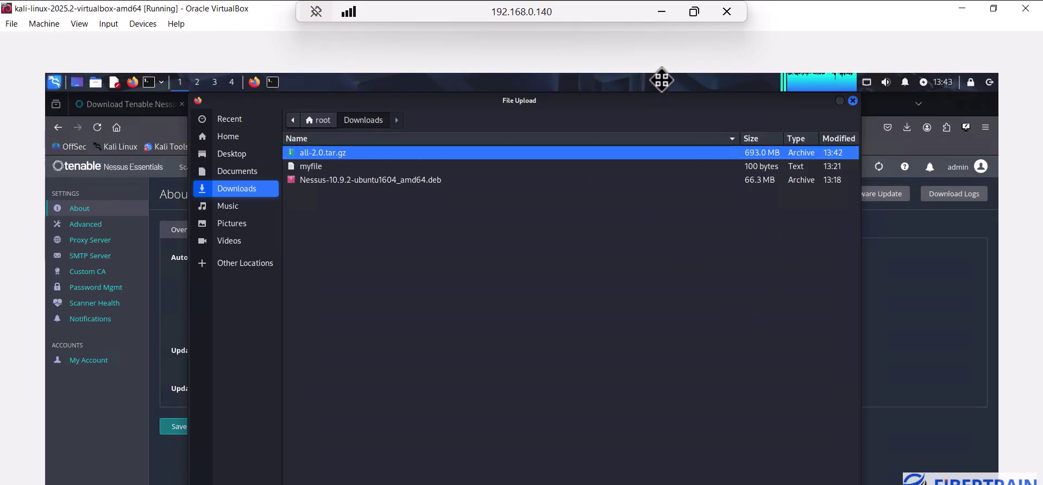
{"action": "left_click_drag", "start_coordinate": [647, 104], "coordinate": [640, 77]}
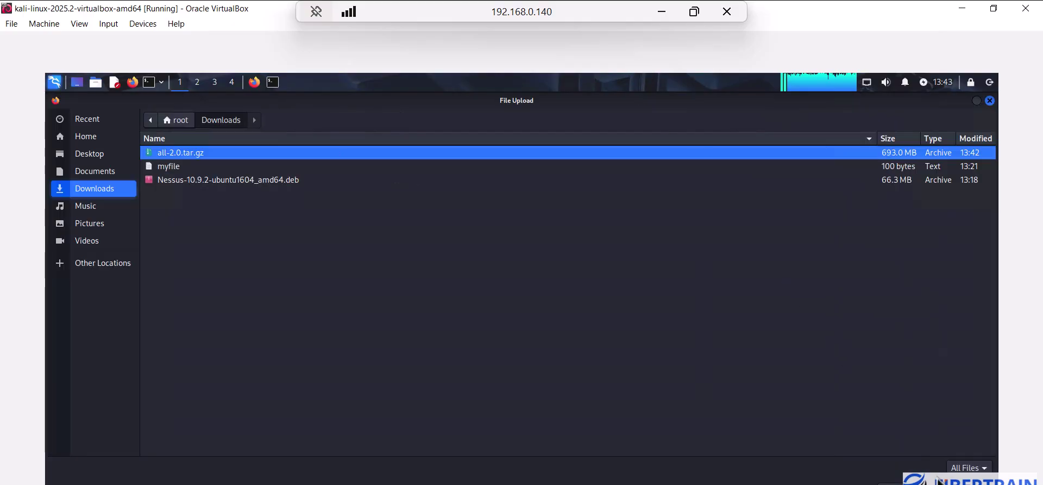
{"action": "key", "text": "Return"}
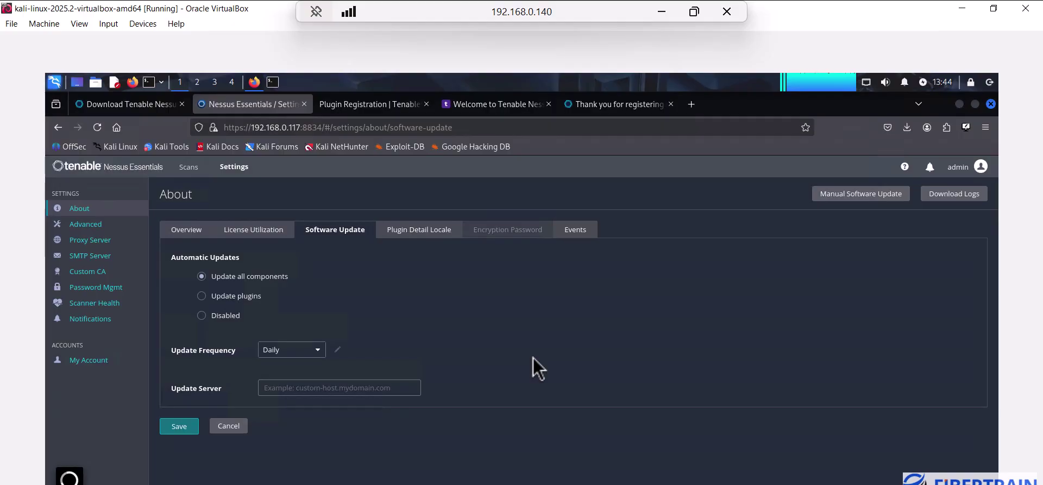
Switch to VirtualBox Manager and view Windows-Server-2022, then OWASP WEB SERVER details
{"action": "key", "text": "alt+Tab"}
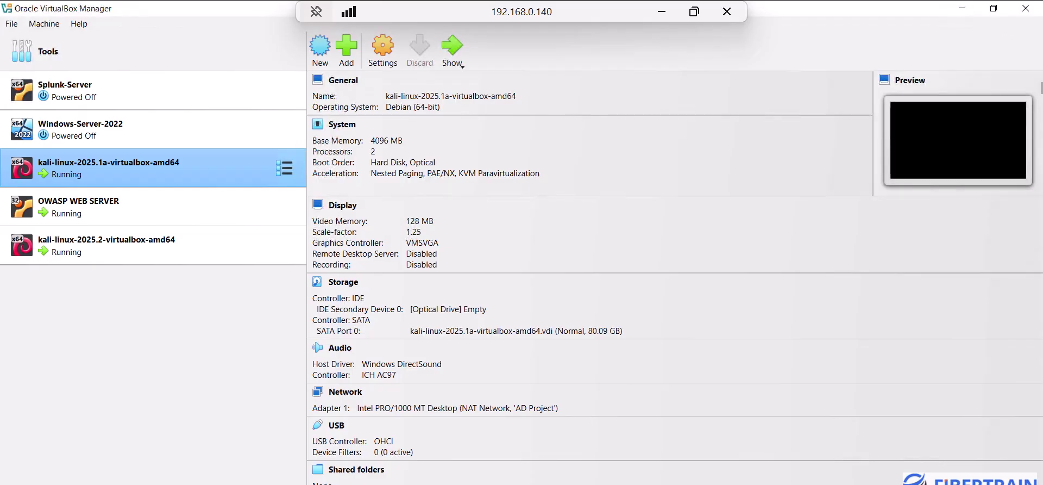
{"action": "left_click", "coordinate": [70, 138]}
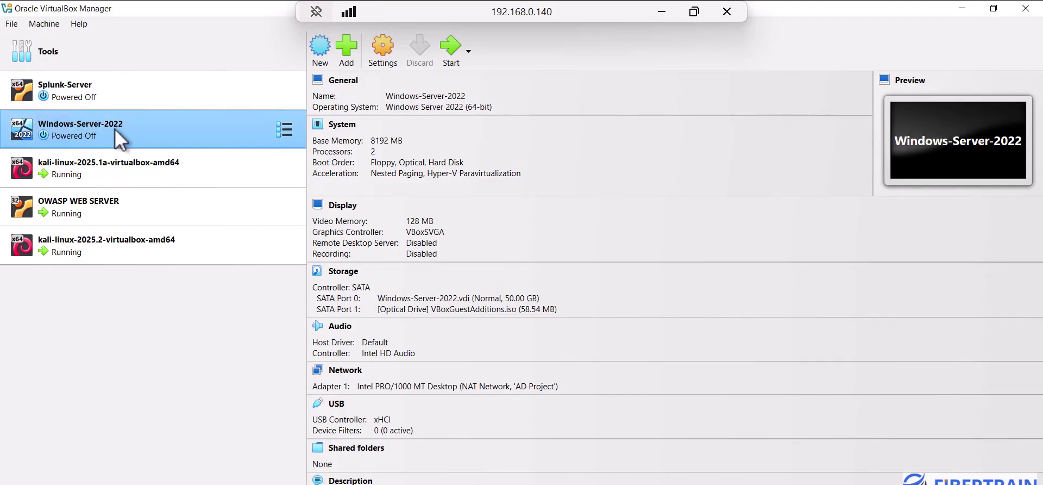
{"action": "left_click", "coordinate": [96, 204]}
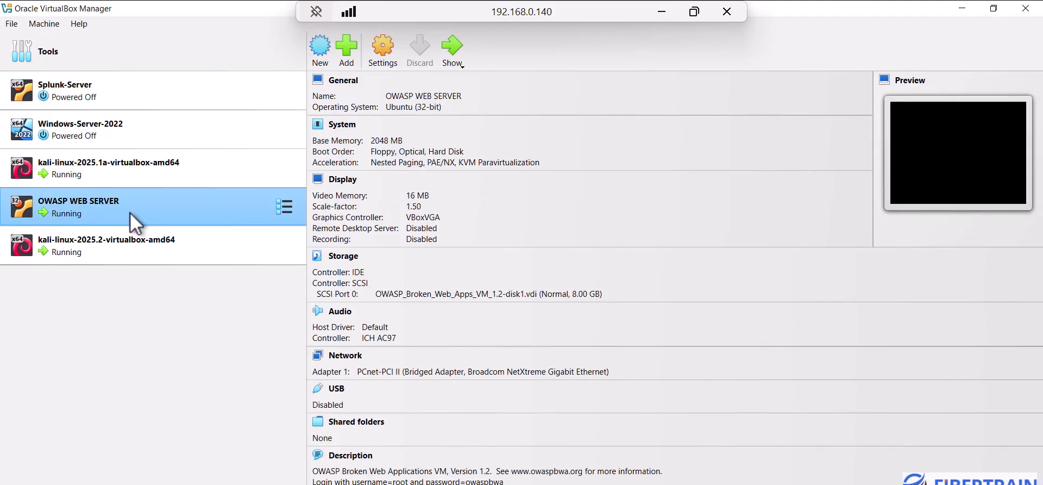